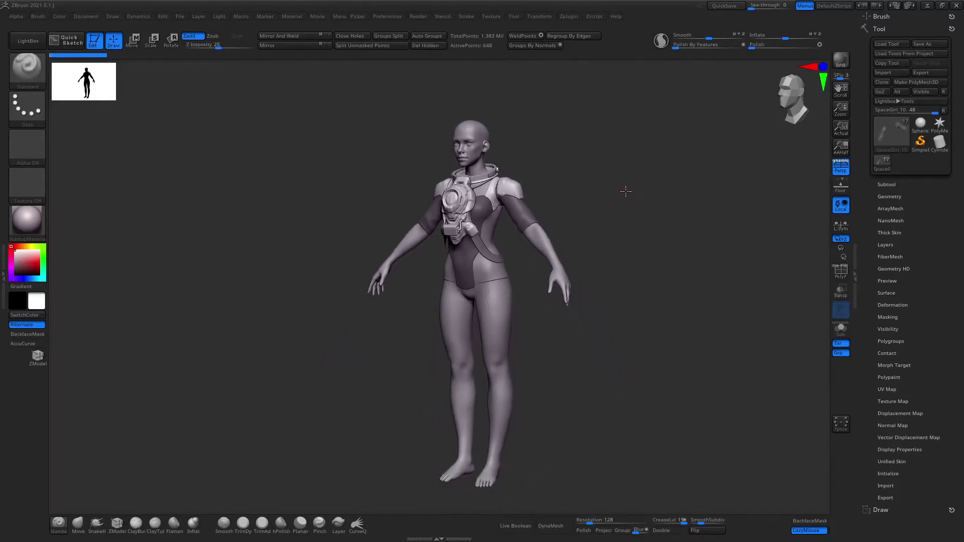
Select the suit's back panel subtool and orbit round to view the figure's back
{"action": "mouse_move", "coordinate": [626, 191]}
{"action": "left_mouse_down", "text": "alt"}
{"action": "mouse_move", "coordinate": [608, 174]}
{"action": "mouse_move", "coordinate": [614, 190]}
{"action": "left_mouse_up", "text": "alt"}
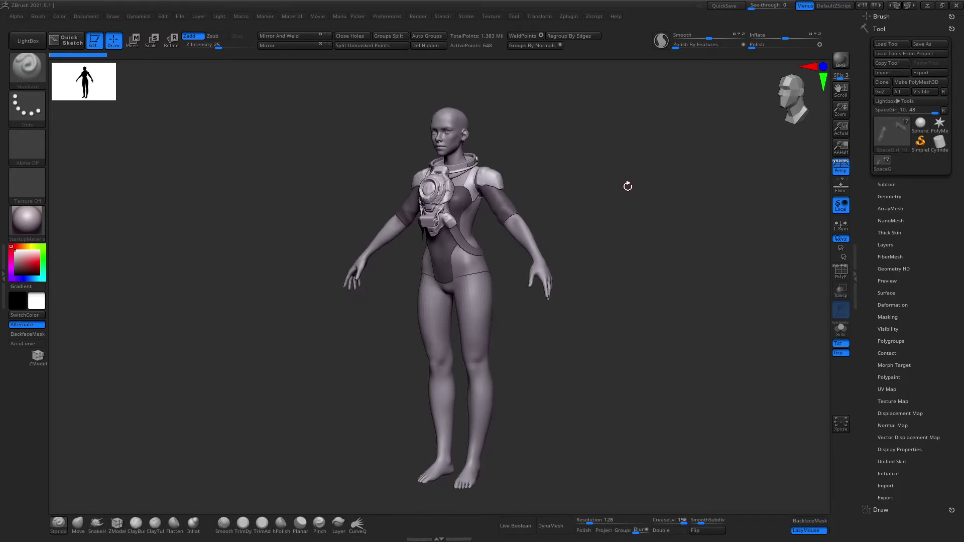
{"action": "mouse_move", "coordinate": [627, 186]}
{"action": "left_mouse_down", "text": "alt"}
{"action": "mouse_move", "coordinate": [591, 430]}
{"action": "mouse_move", "coordinate": [609, 351]}
{"action": "left_mouse_up", "text": "alt"}
{"action": "left_click", "coordinate": [452, 233], "text": "alt"}
{"action": "key", "text": "b"}
{"action": "key", "text": "m"}
{"action": "key", "text": "v"}
{"action": "key", "text": "f"}
{"action": "mouse_move", "coordinate": [631, 213]}
{"action": "left_mouse_down"}
{"action": "mouse_move", "coordinate": [694, 146]}
{"action": "mouse_move", "coordinate": [659, 177]}
{"action": "left_mouse_up"}
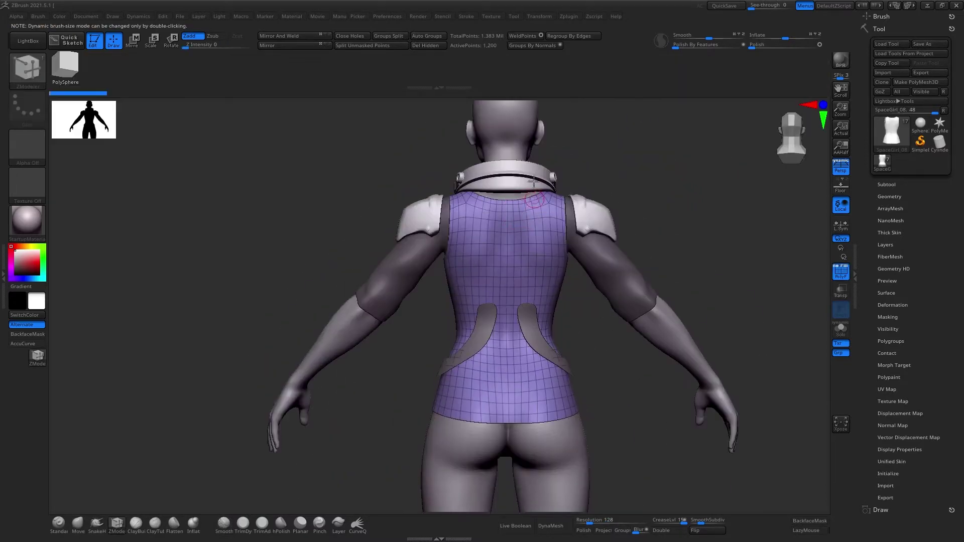
{"action": "mouse_move", "coordinate": [531, 204]}
{"action": "right_mouse_down"}
{"action": "mouse_move", "coordinate": [609, 166]}
{"action": "mouse_move", "coordinate": [562, 212]}
{"action": "mouse_move", "coordinate": [693, 122]}
{"action": "mouse_move", "coordinate": [720, 262]}
{"action": "mouse_move", "coordinate": [517, 200]}
{"action": "right_mouse_up"}
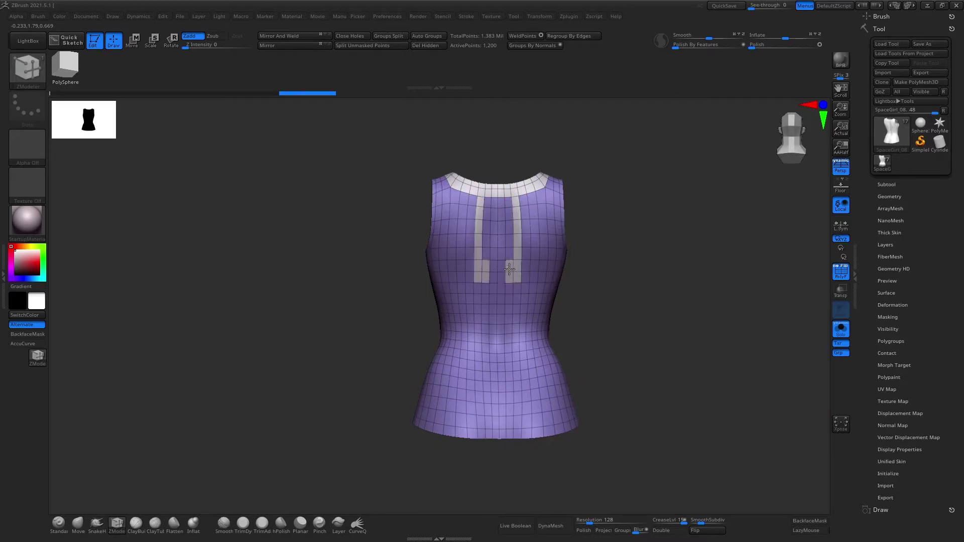
Solo the back panel and use ZModeler Delete on its side polygons
{"action": "key", "text": "alt+s"}
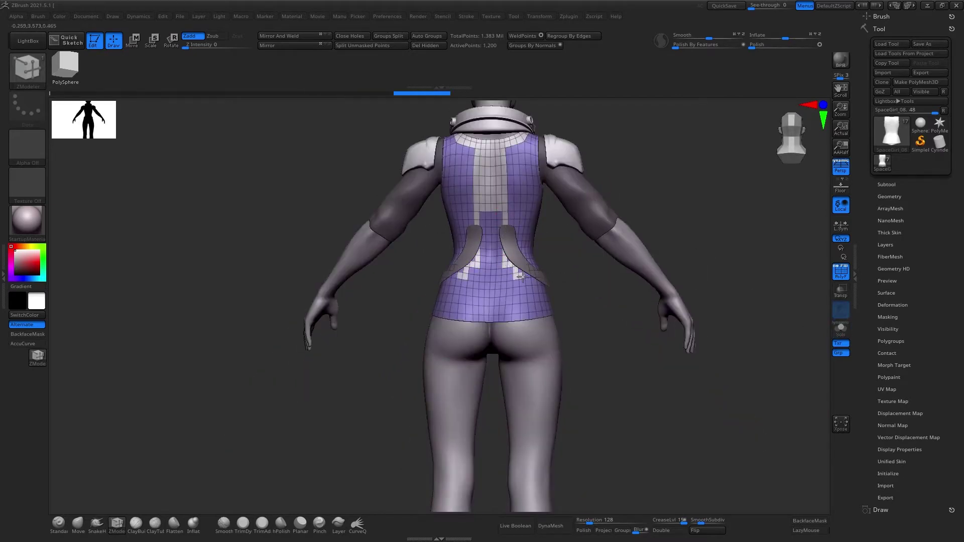
{"action": "key", "text": "alt+s"}
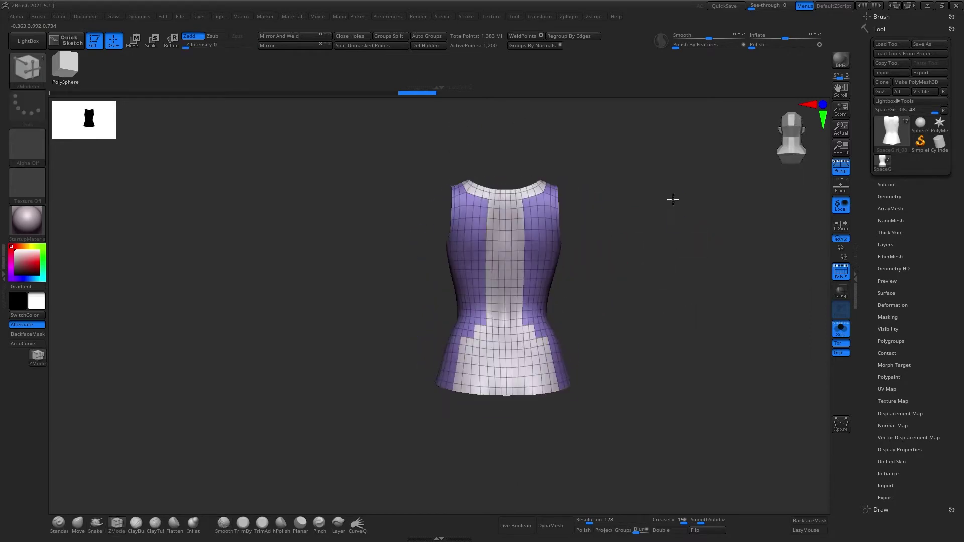
{"action": "key", "text": "alt+s"}
{"action": "key", "text": "alt+s"}
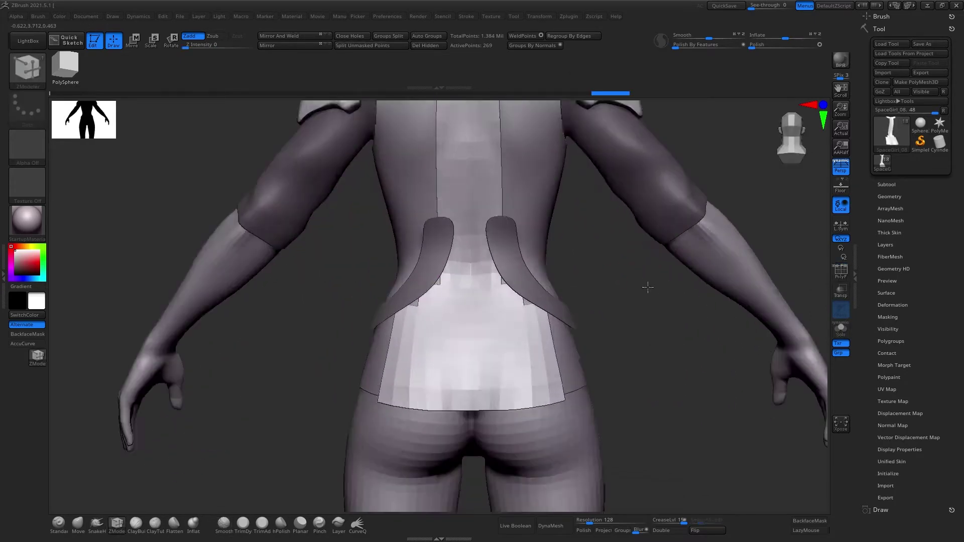
{"action": "key", "text": "space"}
{"action": "key", "text": "space"}
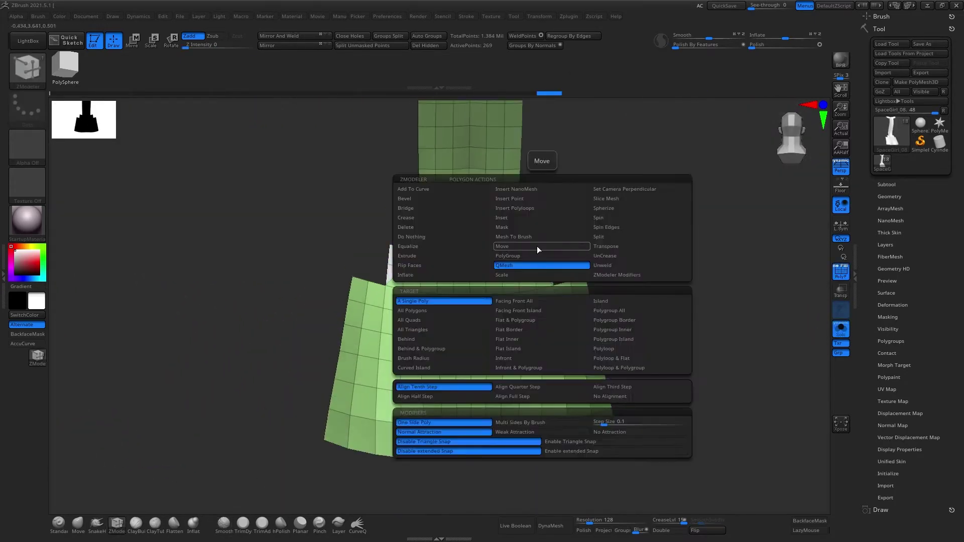
{"action": "left_click", "coordinate": [624, 198]}
{"action": "key", "text": "alt+s"}
{"action": "key", "text": "space"}
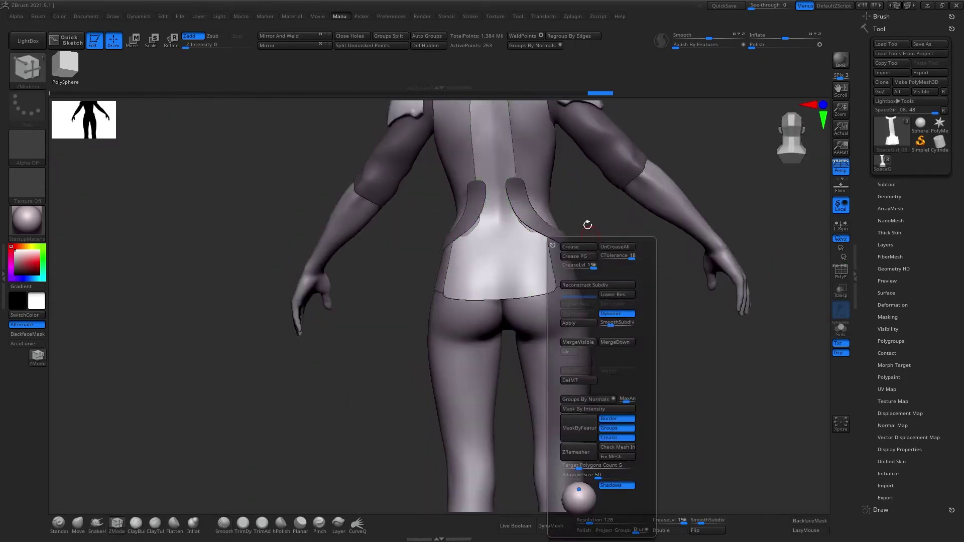
Delete one more back-panel polygon, then turn off Solo and PolyFrame and reframe the body
{"action": "right_click_drag", "start_coordinate": [704, 209], "coordinate": [662, 329], "text": "ctrl"}
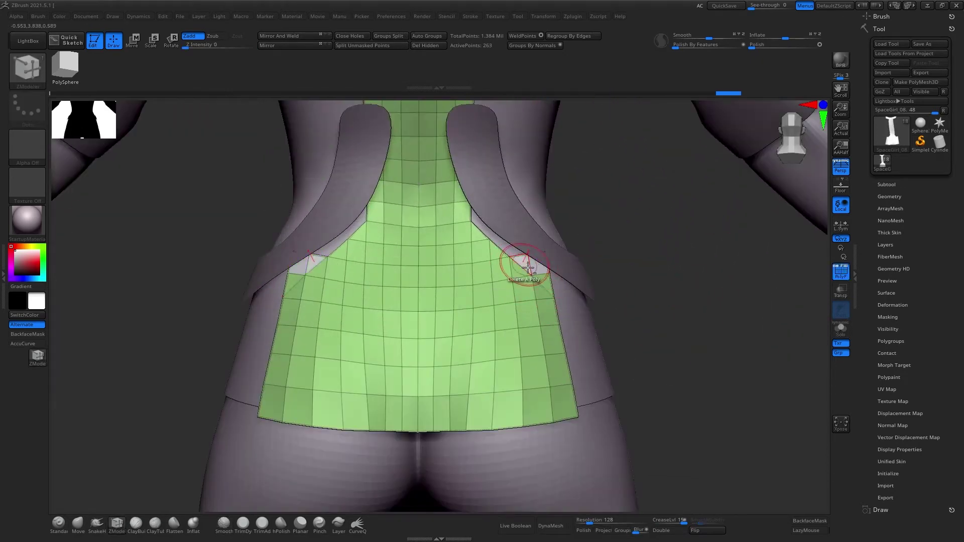
{"action": "left_click", "coordinate": [528, 266]}
{"action": "key", "text": "space"}
{"action": "key", "text": "shift+f"}
{"action": "key", "text": "f"}
{"action": "mouse_move", "coordinate": [641, 209]}
{"action": "left_mouse_down"}
{"action": "mouse_move", "coordinate": [732, 208]}
{"action": "mouse_move", "coordinate": [564, 216]}
{"action": "mouse_move", "coordinate": [592, 217]}
{"action": "left_mouse_up"}
Select the sphere subtool at the front of the hips and Transpose it into place
{"action": "right_click_drag", "start_coordinate": [592, 217], "coordinate": [616, 260], "text": "ctrl"}
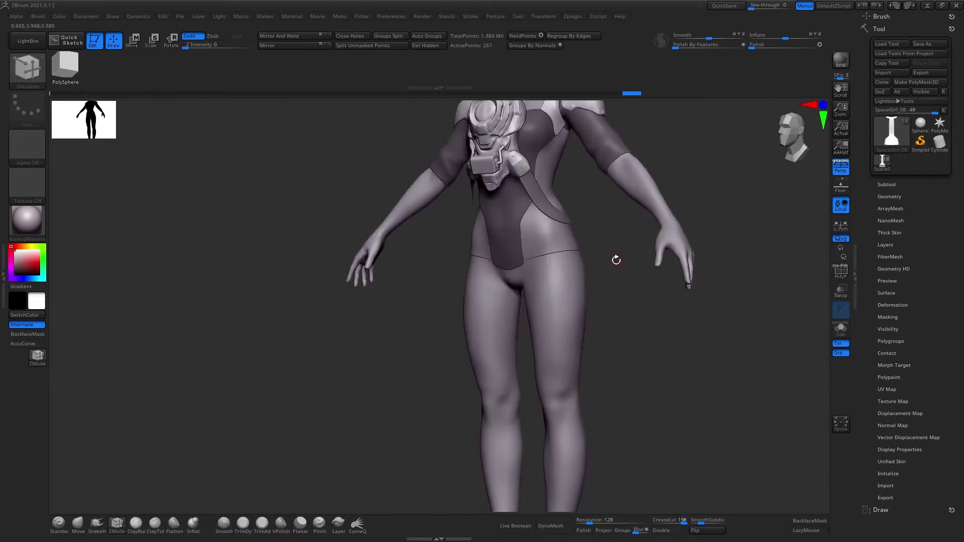
{"action": "left_click", "coordinate": [552, 281], "text": "alt"}
{"action": "key", "text": "b"}
{"action": "left_click", "coordinate": [594, 474]}
{"action": "left_click", "coordinate": [520, 337], "text": "alt"}
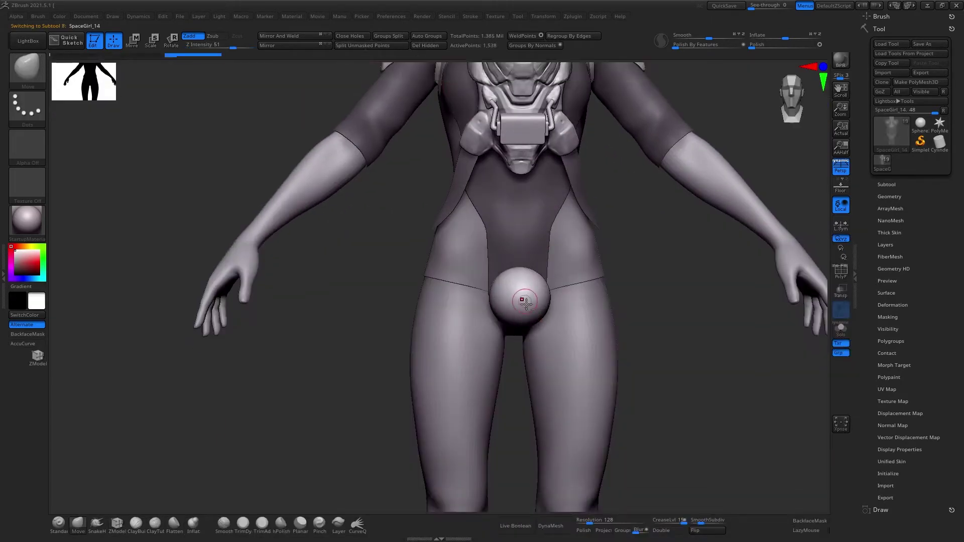
{"action": "mouse_move", "coordinate": [653, 352]}
{"action": "left_mouse_down"}
{"action": "mouse_move", "coordinate": [690, 345]}
{"action": "mouse_move", "coordinate": [664, 293]}
{"action": "mouse_move", "coordinate": [694, 257]}
{"action": "left_mouse_up"}
{"action": "key", "text": "shift+f"}
ClipCurve the sphere's sides flat into a faceted block
{"action": "key", "text": "b"}
{"action": "key", "text": "m"}
{"action": "key", "text": "v"}
{"action": "key", "text": "ctrl+shift"}
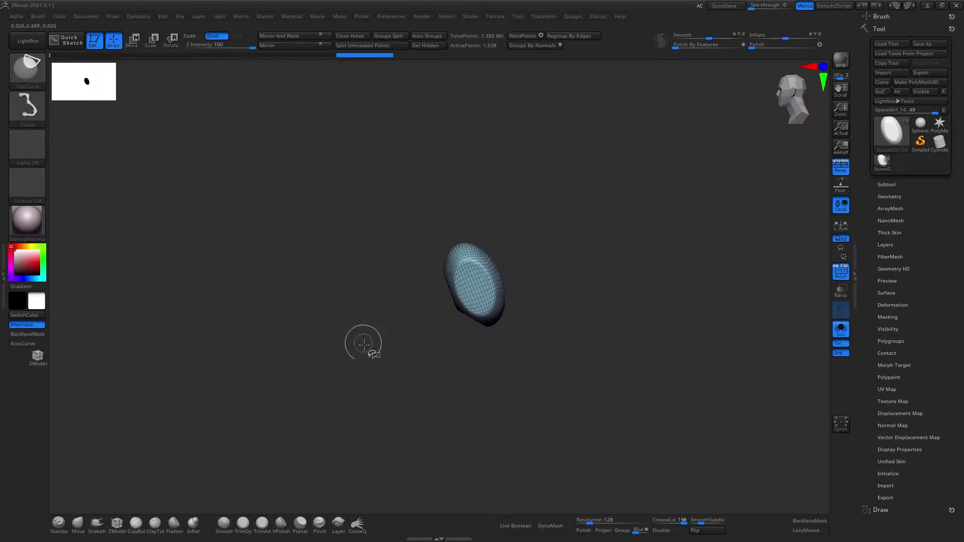
{"action": "left_click", "coordinate": [841, 329]}
{"action": "key", "text": "shift+f"}
{"action": "key", "text": "b"}
Carve a V-groove notch into the block's top with ClayBuildup and DynaMesh
{"action": "key", "text": "c"}
{"action": "key", "text": "b"}
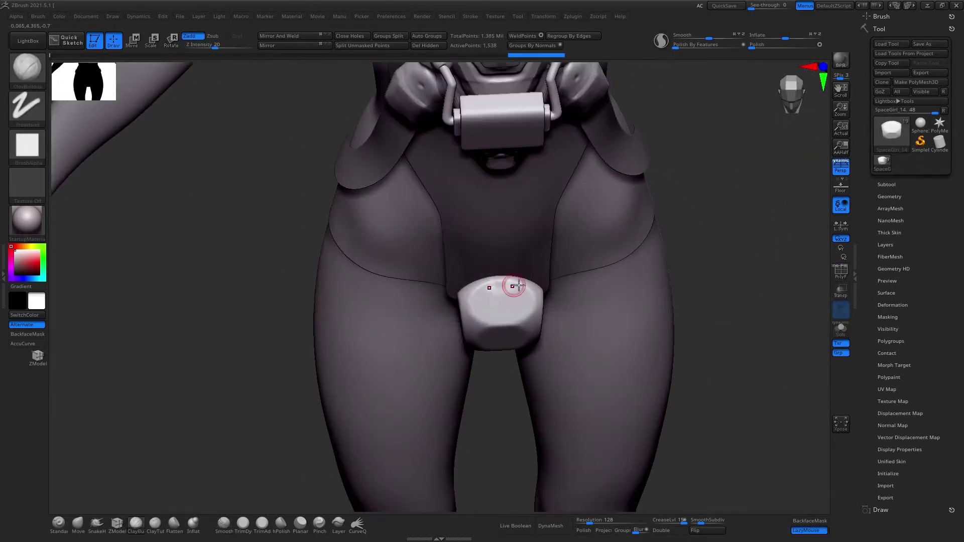
{"action": "key", "text": "ctrl+shift+z"}
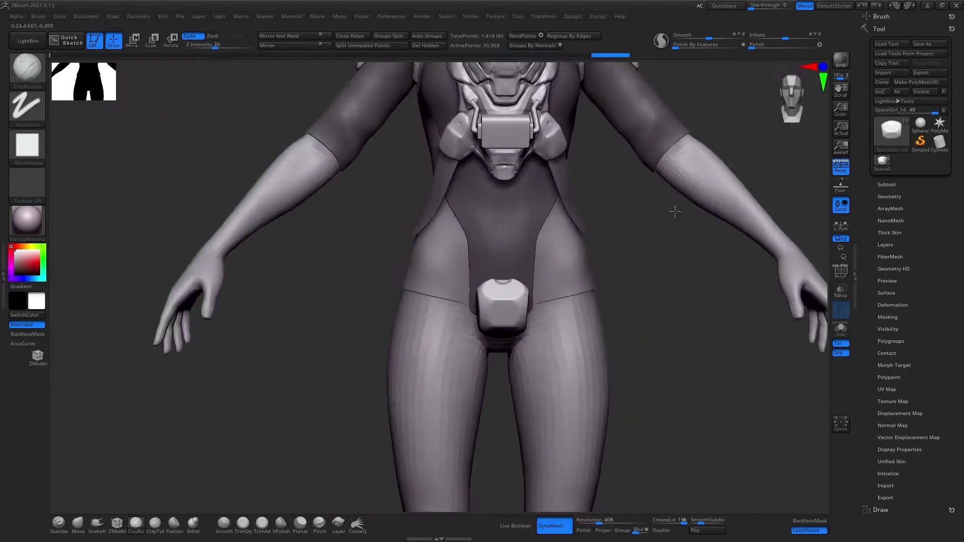
{"action": "key", "text": "ctrl+shift+z"}
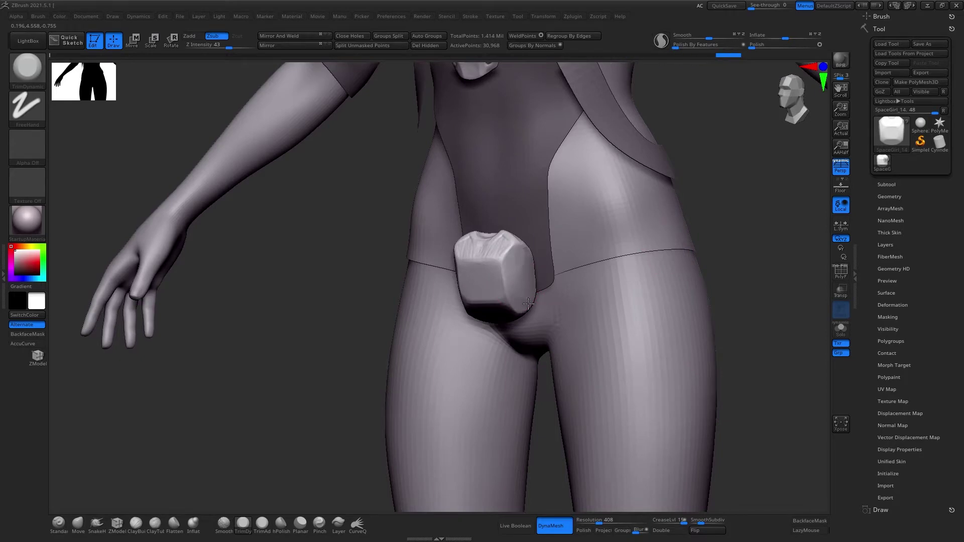
{"action": "key", "text": "ctrl+shift+z"}
{"action": "key", "text": "ctrl+shift+z"}
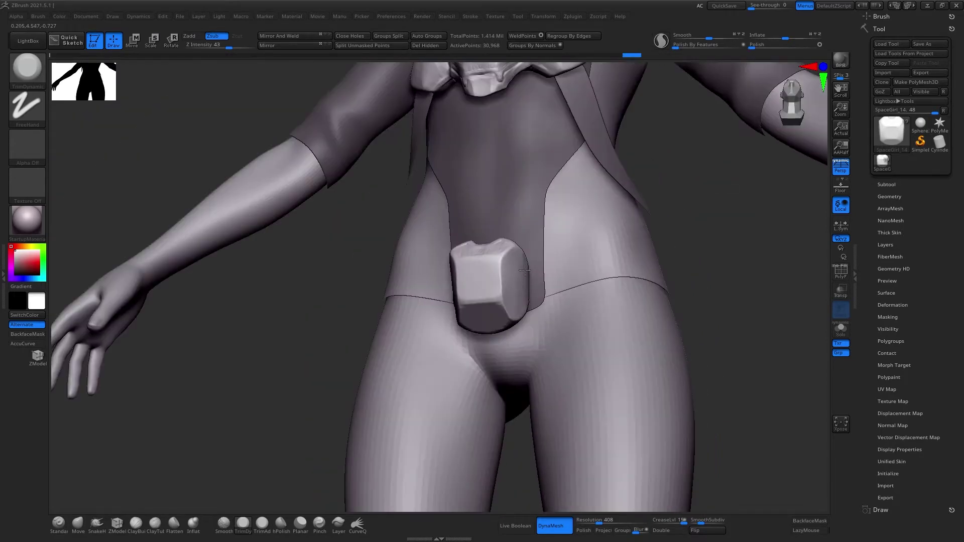
{"action": "key", "text": "ctrl+shift+z"}
{"action": "key", "text": "ctrl+shift+z"}
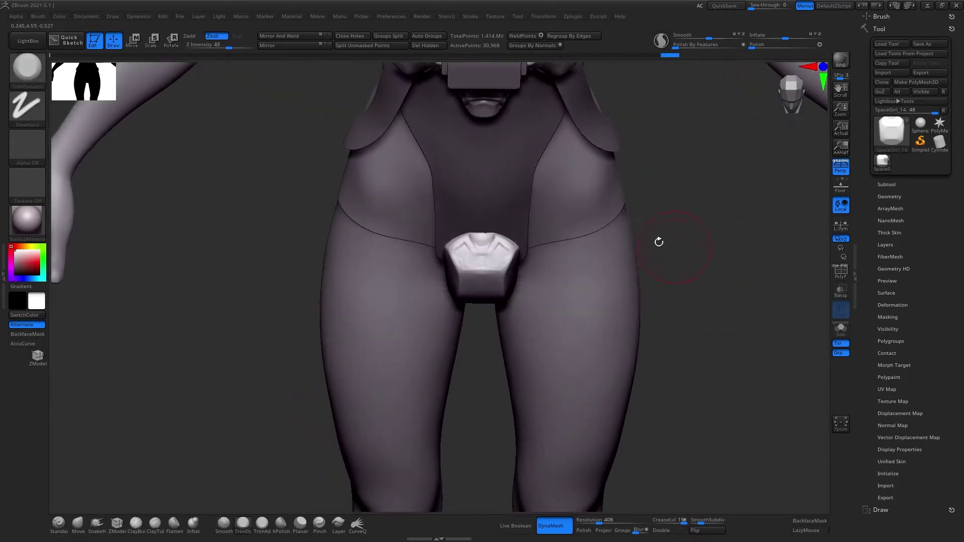
Clip the hip block along a curve and reshape it with the Move brush
{"action": "key", "text": "ctrl+shift+z"}
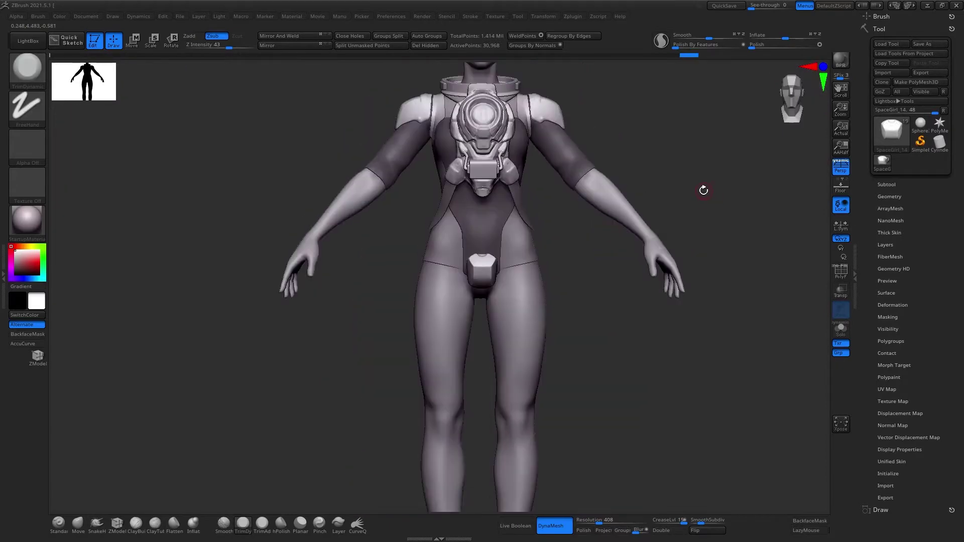
{"action": "key", "text": "ctrl+shift+z"}
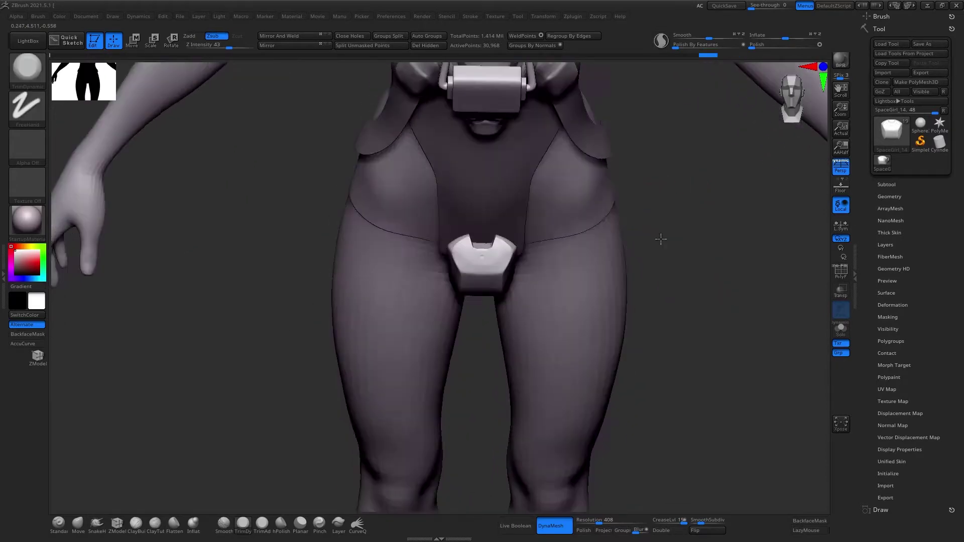
{"action": "key", "text": "ctrl+shift+z"}
{"action": "key", "text": "ctrl+shift+z"}
{"action": "key", "text": "ctrl+shift+z"}
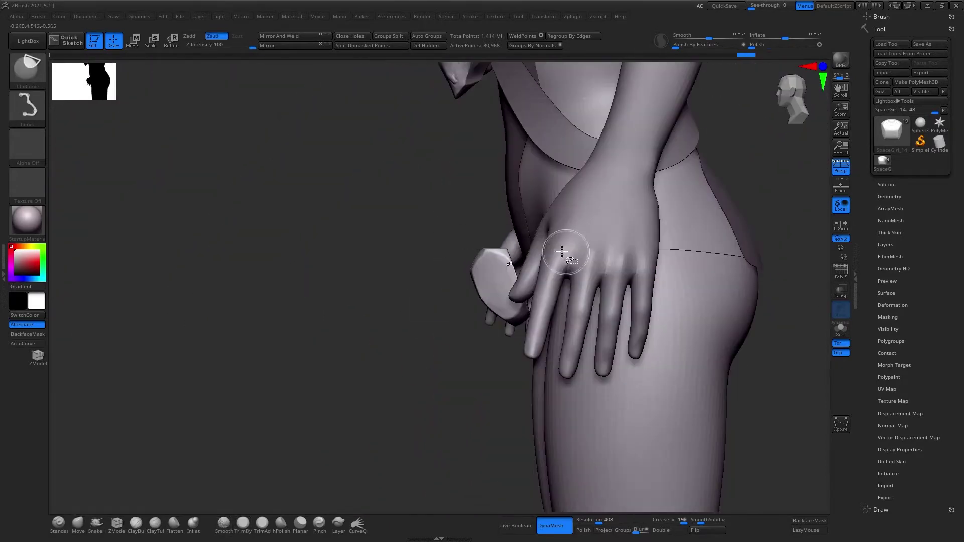
{"action": "key", "text": "ctrl+shift+z"}
{"action": "key", "text": "ctrl+shift+z"}
{"action": "key", "text": "ctrl+shift+z"}
{"action": "key", "text": "ctrl+shift+z"}
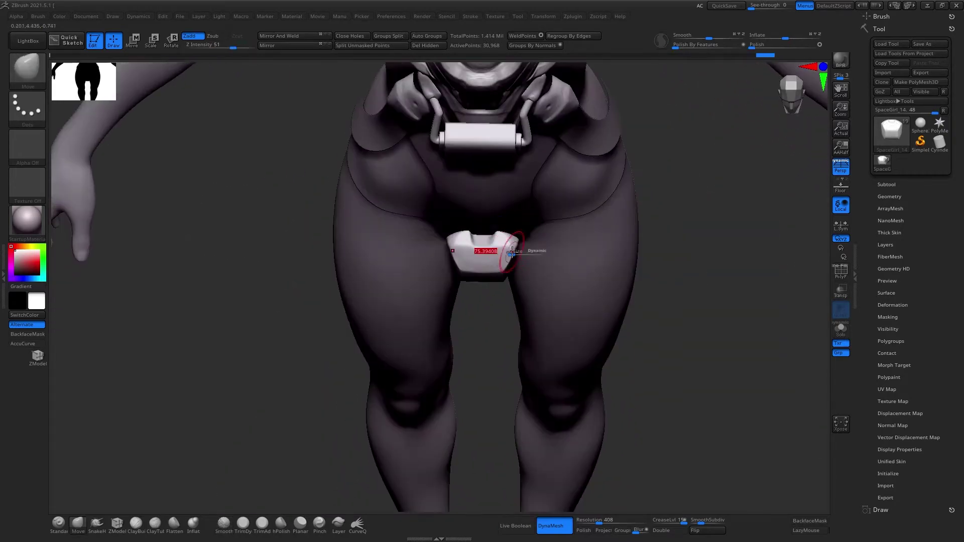
{"action": "key", "text": "ctrl+shift+z"}
{"action": "key", "text": "ctrl+shift+z"}
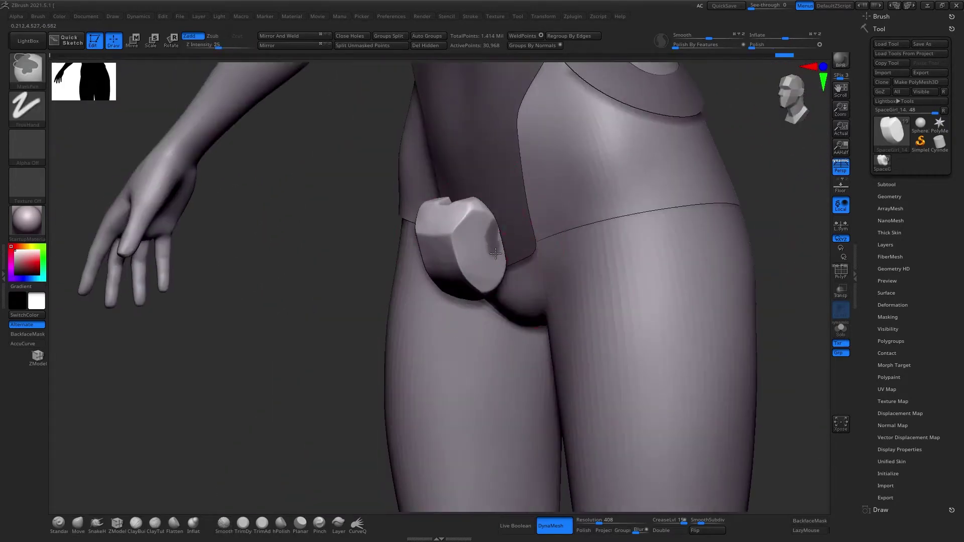
{"action": "key", "text": "ctrl+shift+z"}
{"action": "key", "text": "ctrl+shift+z"}
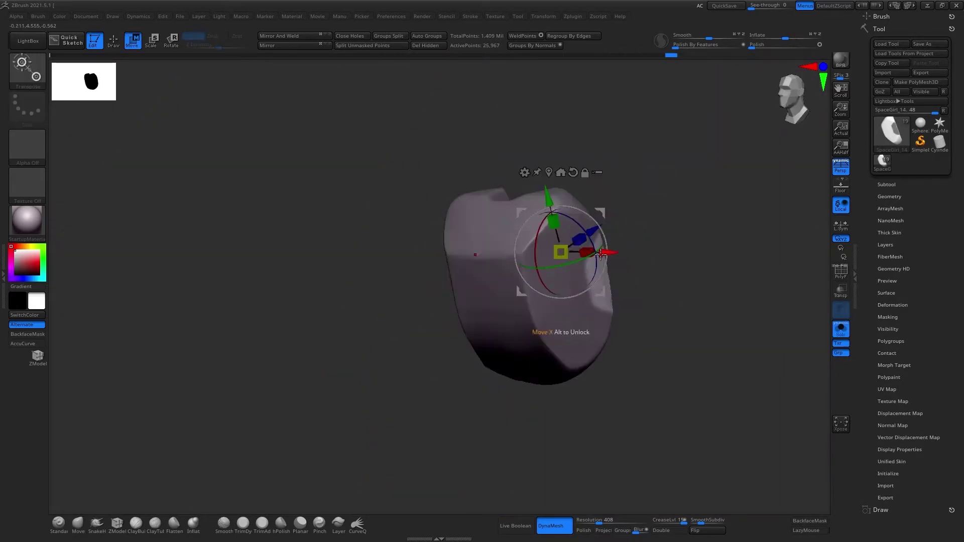
{"action": "left_click", "coordinate": [835, 333]}
Trim the block flat and add small side lugs with MaskPen, re-DynaMeshing at resolution 600
{"action": "key", "text": "ctrl+shift+z"}
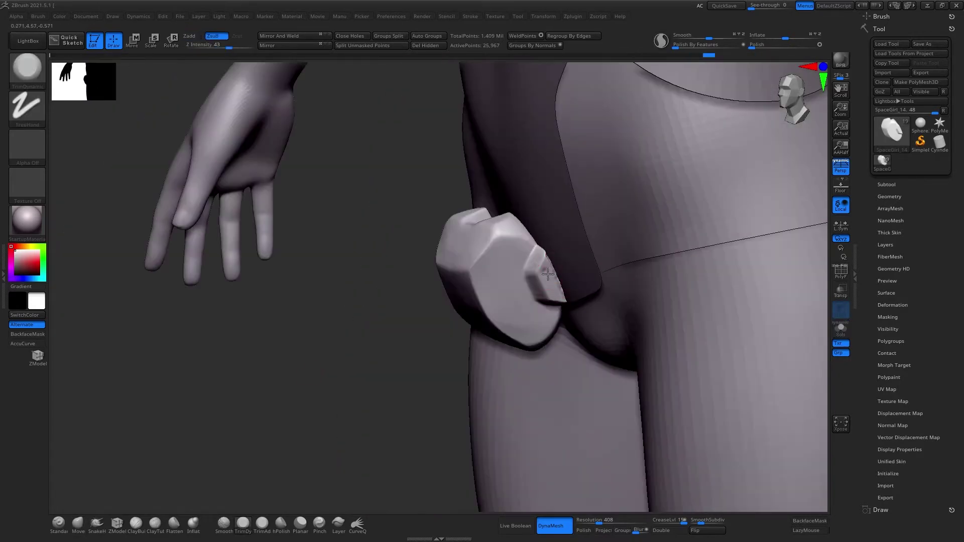
{"action": "key", "text": "ctrl+shift+z"}
{"action": "key", "text": "ctrl+shift+z"}
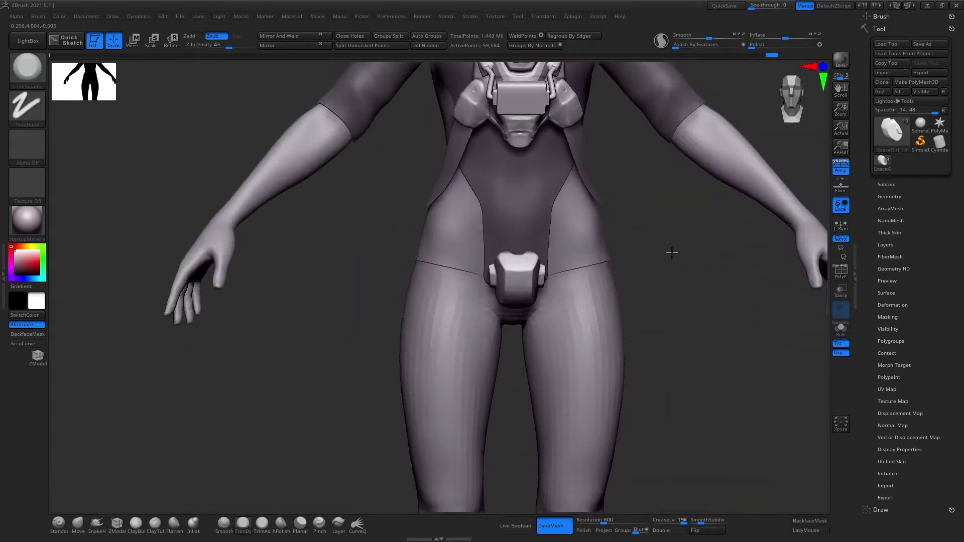
{"action": "key", "text": "ctrl+shift+z"}
{"action": "key", "text": "ctrl+shift+z"}
{"action": "key", "text": "ctrl+z"}
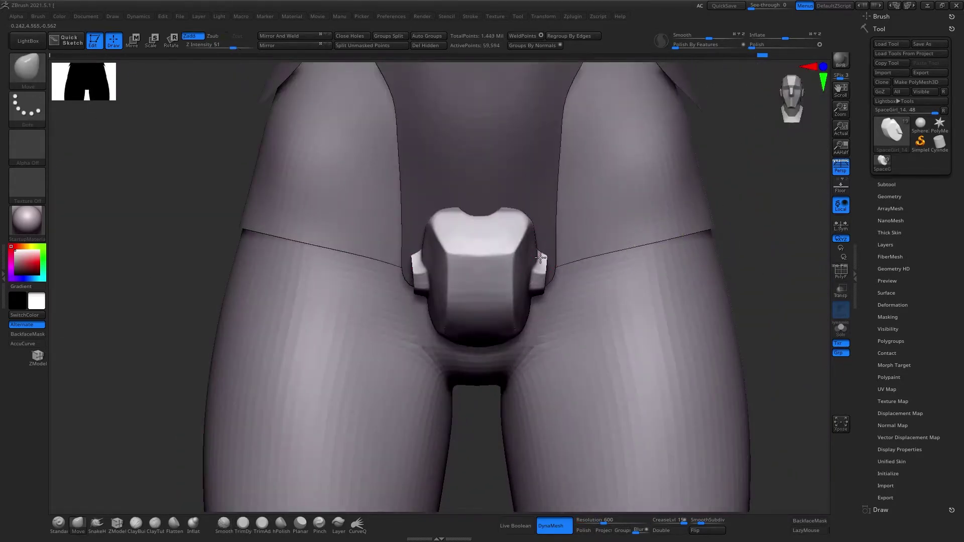
{"action": "key", "text": "ctrl+shift+z"}
{"action": "key", "text": "ctrl+shift+z"}
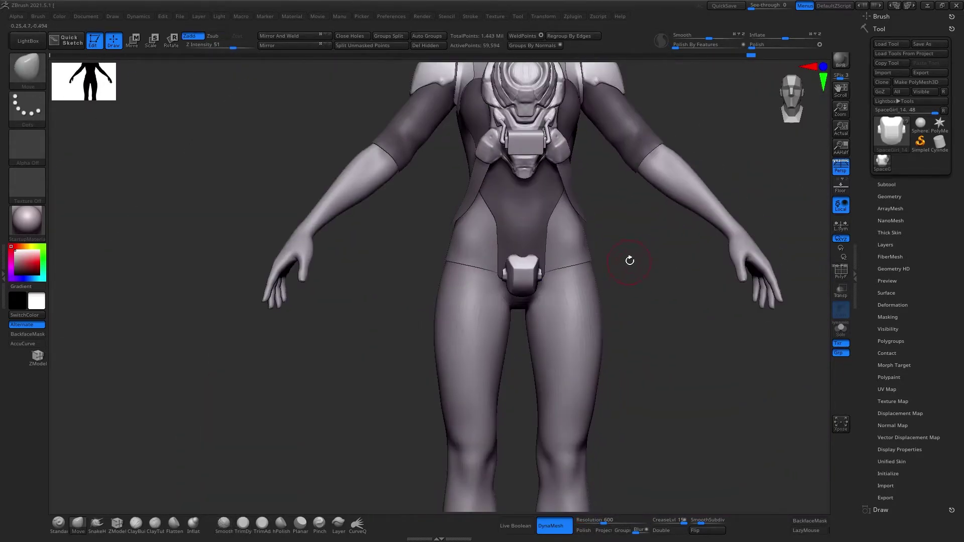
{"action": "key", "text": "ctrl+shift+z"}
{"action": "key", "text": "ctrl+shift+z"}
{"action": "key", "text": "ctrl+shift+z"}
{"action": "key", "text": "ctrl+shift+z"}
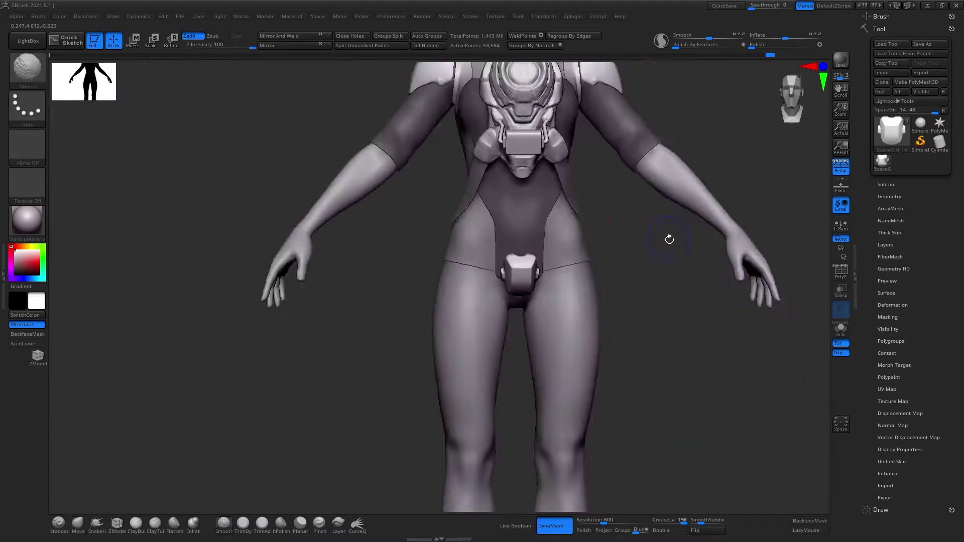
{"action": "key", "text": "ctrl+shift+z"}
Carve creases into the crotch box with DamStandard and Move, checking full-body proportions
{"action": "key", "text": "ctrl+shift+z"}
{"action": "key", "text": "ctrl+shift+z"}
{"action": "key", "text": "ctrl+shift+z"}
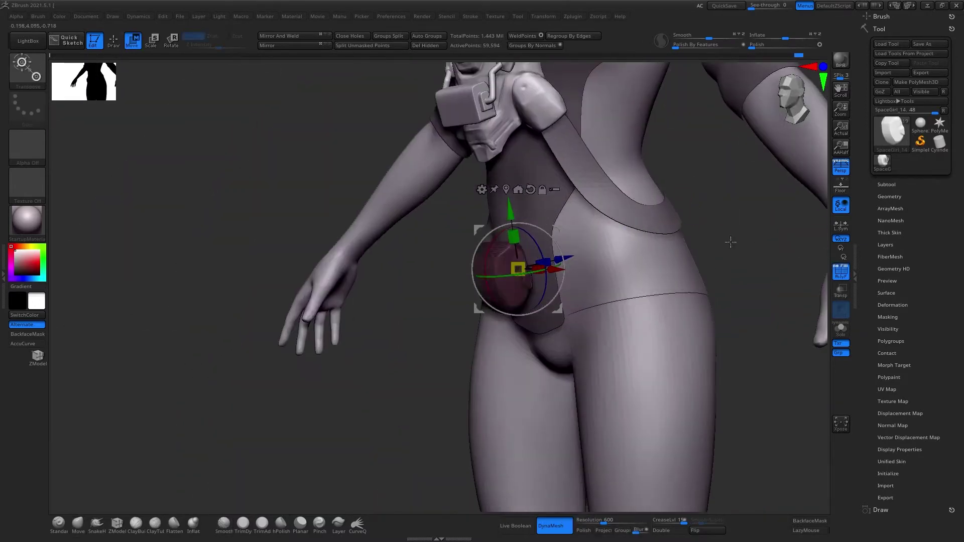
{"action": "key", "text": "ctrl+shift+z"}
{"action": "key", "text": "ctrl+shift+z"}
{"action": "key", "text": "ctrl+shift+z"}
{"action": "key", "text": "ctrl+shift+z"}
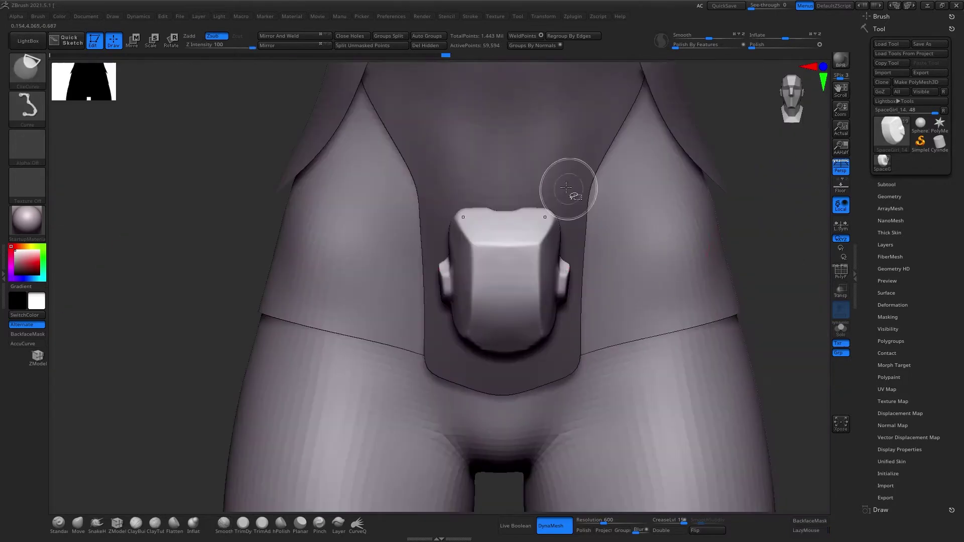
{"action": "key", "text": "ctrl+shift+z"}
{"action": "key", "text": "ctrl+shift+z"}
{"action": "key", "text": "ctrl+shift+z"}
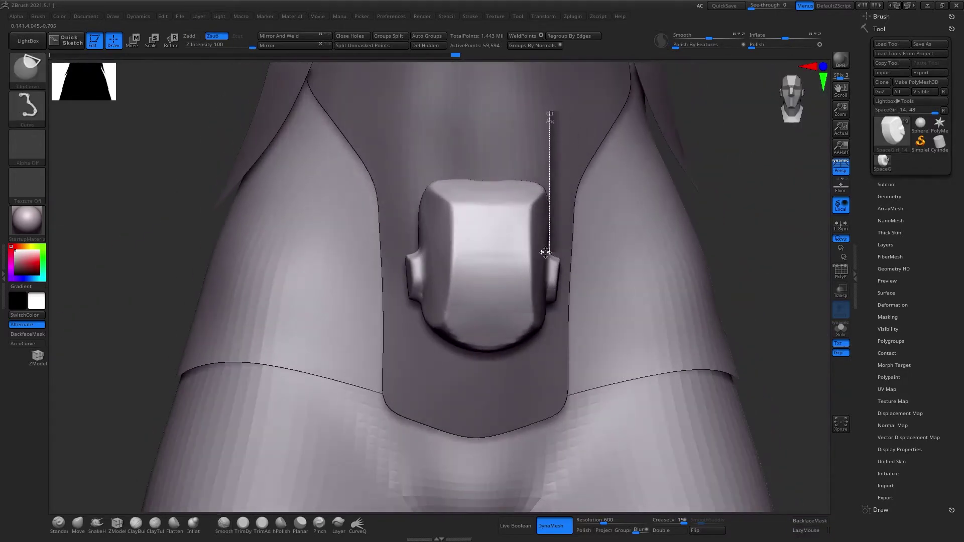
{"action": "key", "text": "ctrl+shift+z"}
{"action": "key", "text": "ctrl+shift+z"}
{"action": "key", "text": "ctrl+shift+z"}
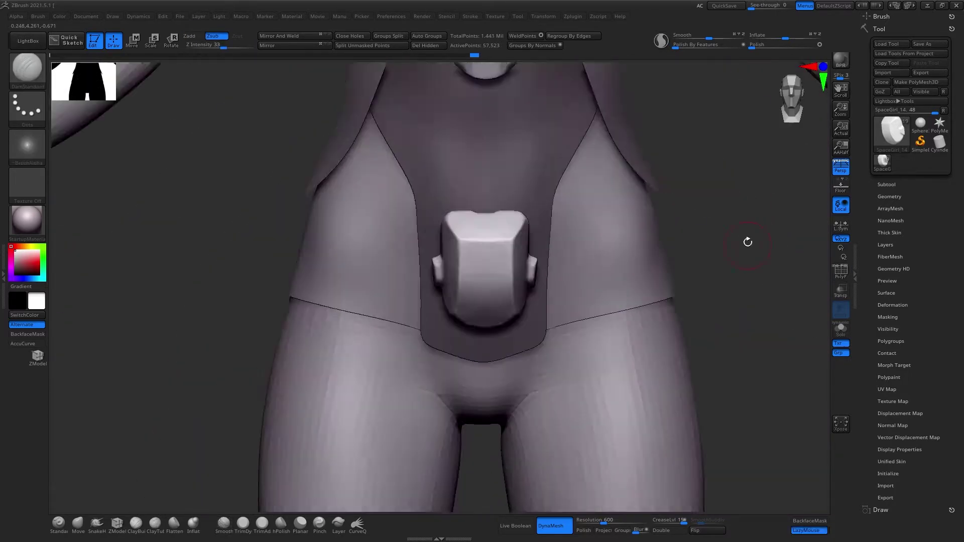
{"action": "key", "text": "ctrl+shift+z"}
{"action": "key", "text": "ctrl+shift+z"}
{"action": "key", "text": "ctrl+shift+z"}
{"action": "key", "text": "ctrl+shift+z"}
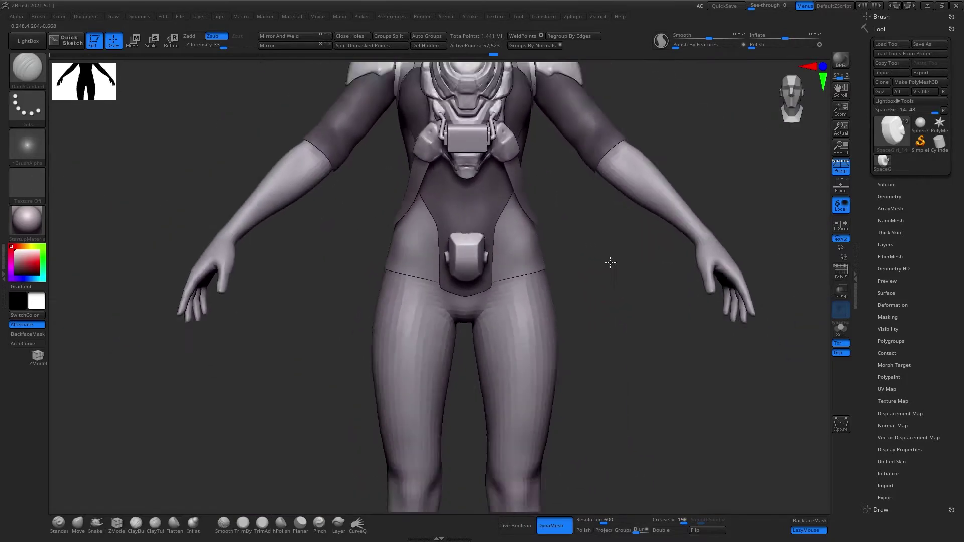
{"action": "key", "text": "ctrl+shift+z"}
{"action": "key", "text": "ctrl+shift+z"}
{"action": "key", "text": "ctrl+shift+z"}
{"action": "key", "text": "ctrl+shift+z"}
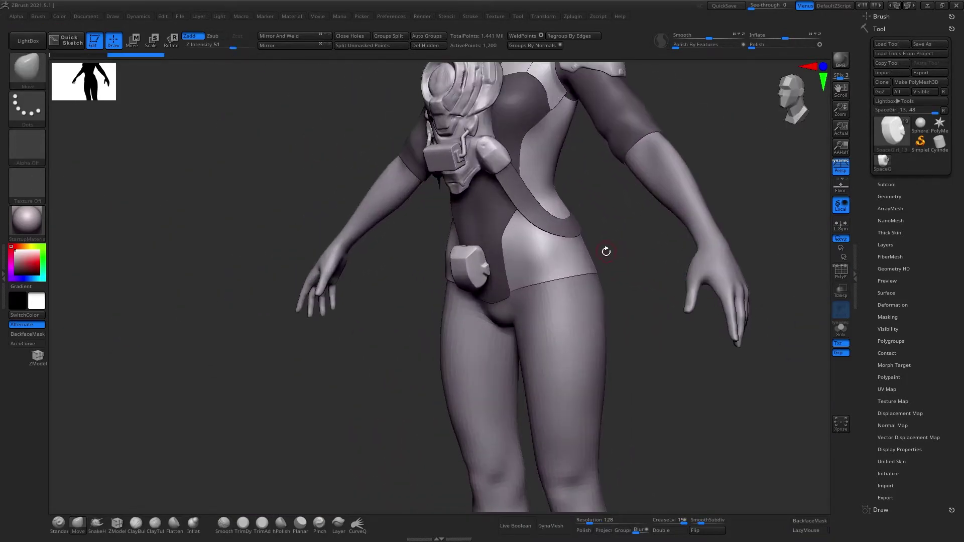
{"action": "key", "text": "ctrl+shift+z"}
{"action": "key", "text": "ctrl+shift+z"}
Move-brush the soloed leg subtool's upper edge over the hips, checking front and rear views
{"action": "key", "text": "ctrl+shift+z"}
{"action": "key", "text": "ctrl+shift+z"}
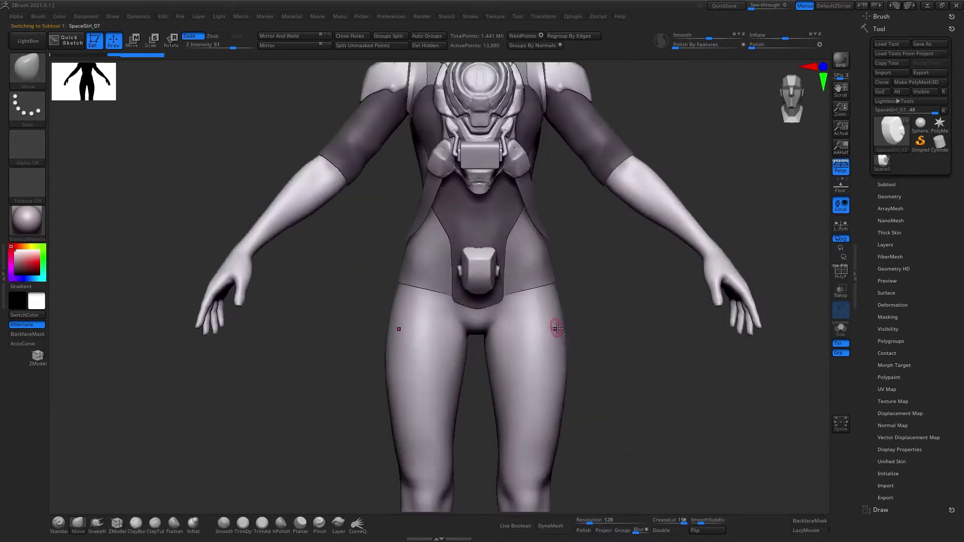
{"action": "key", "text": "ctrl+shift+z"}
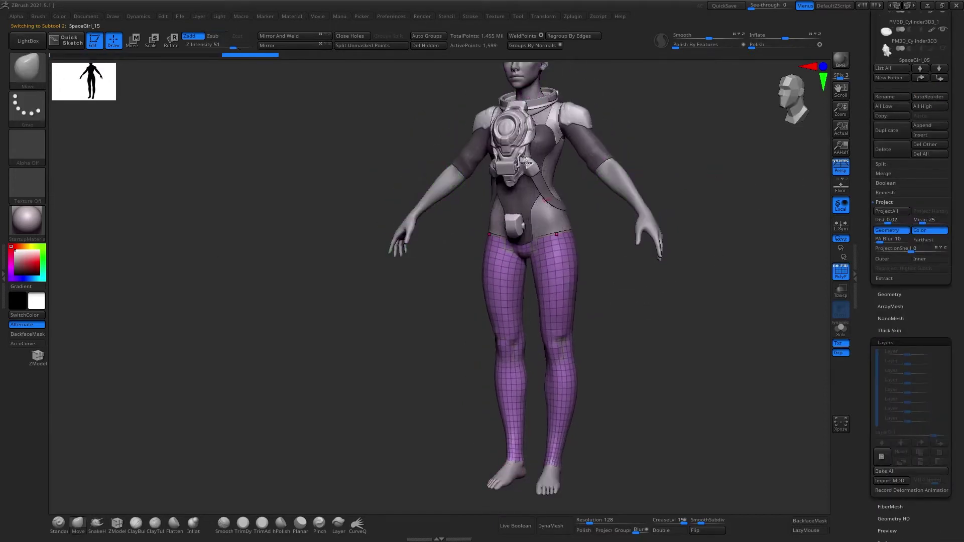
{"action": "key", "text": "ctrl+shift+z"}
{"action": "key", "text": "ctrl+shift+z"}
{"action": "key", "text": "ctrl+shift+z"}
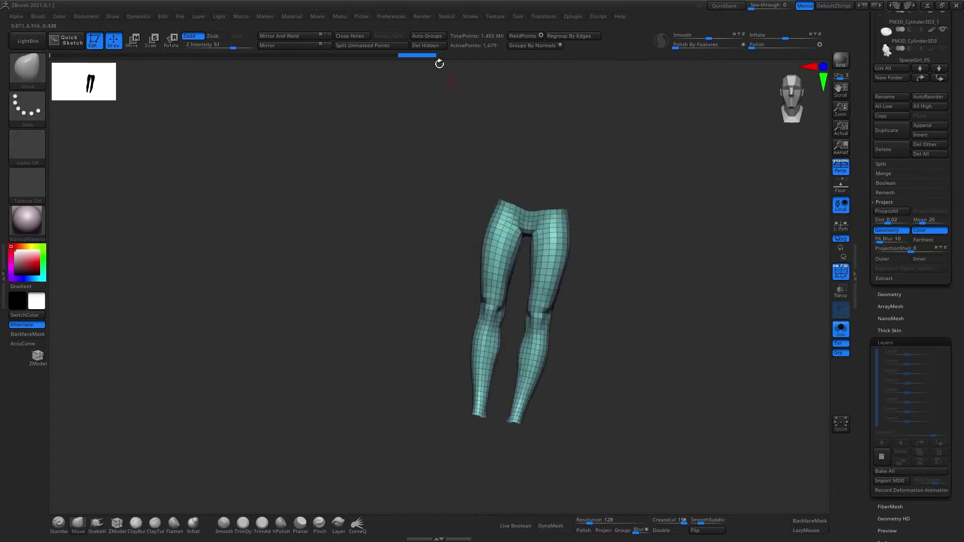
{"action": "key", "text": "ctrl+shift+z"}
{"action": "key", "text": "ctrl+shift+z"}
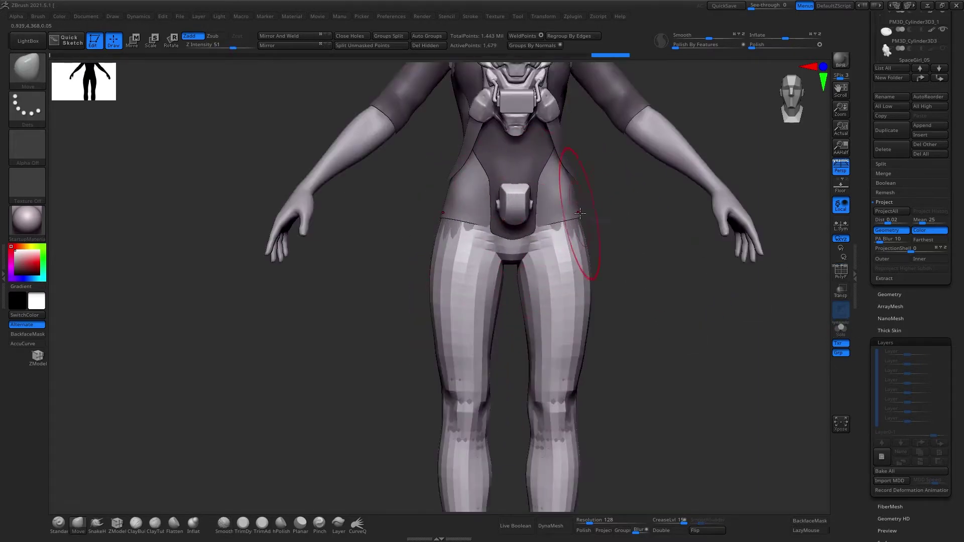
{"action": "left_click_drag", "start_coordinate": [623, 264], "coordinate": [606, 229]}
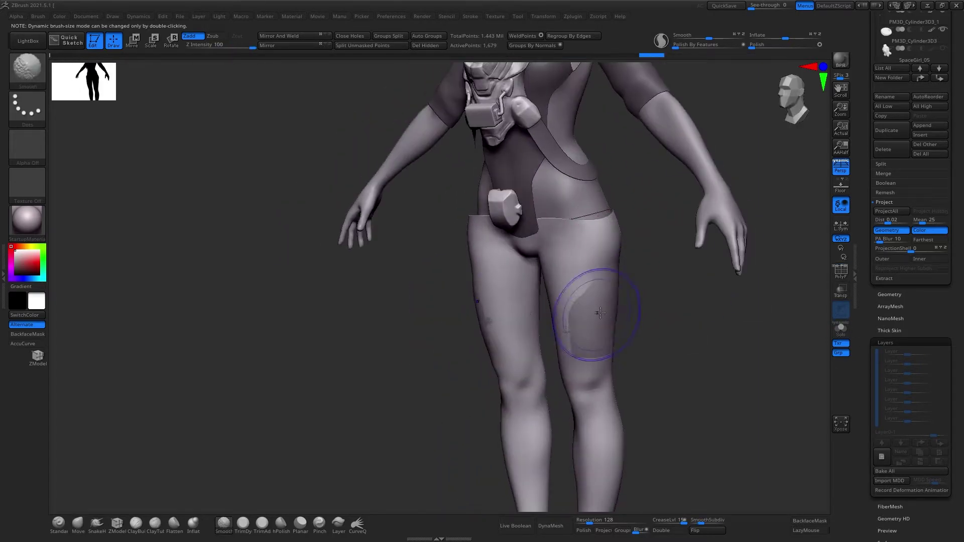
{"action": "key", "text": "ctrl+z"}
{"action": "key", "text": "ctrl+z"}
{"action": "key", "text": "ctrl+z"}
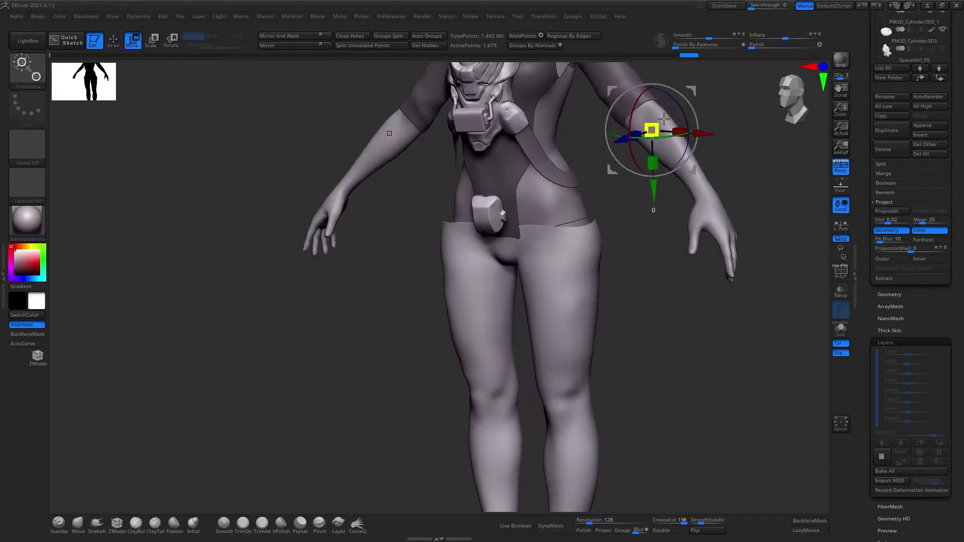
{"action": "key", "text": "ctrl+z"}
{"action": "key", "text": "ctrl+shift+z"}
{"action": "key", "text": "ctrl+shift+z"}
{"action": "key", "text": "ctrl+shift+z"}
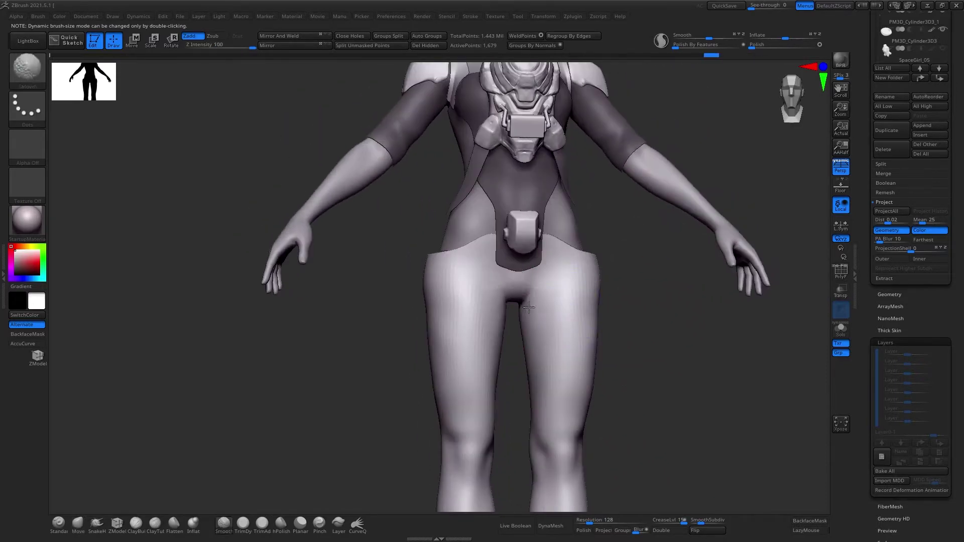
{"action": "key", "text": "ctrl+shift+z"}
{"action": "key", "text": "ctrl+shift+z"}
{"action": "key", "text": "ctrl+shift+z"}
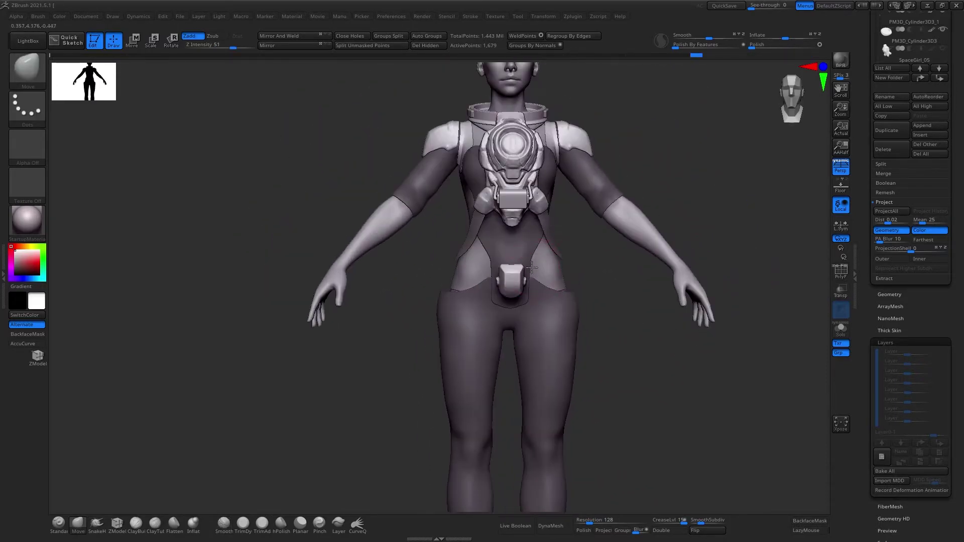
{"action": "left_click_drag", "start_coordinate": [659, 300], "coordinate": [543, 333]}
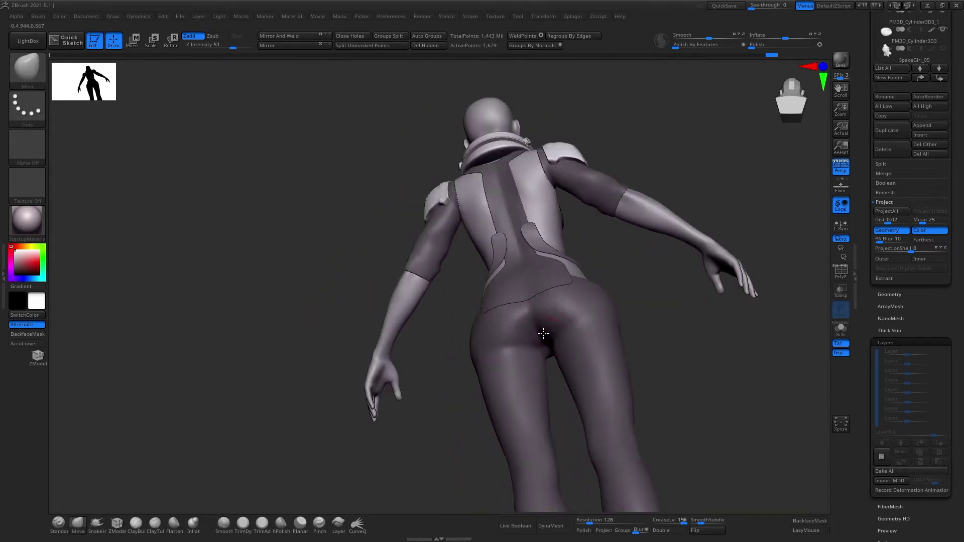
{"action": "left_click_drag", "start_coordinate": [661, 292], "coordinate": [538, 272]}
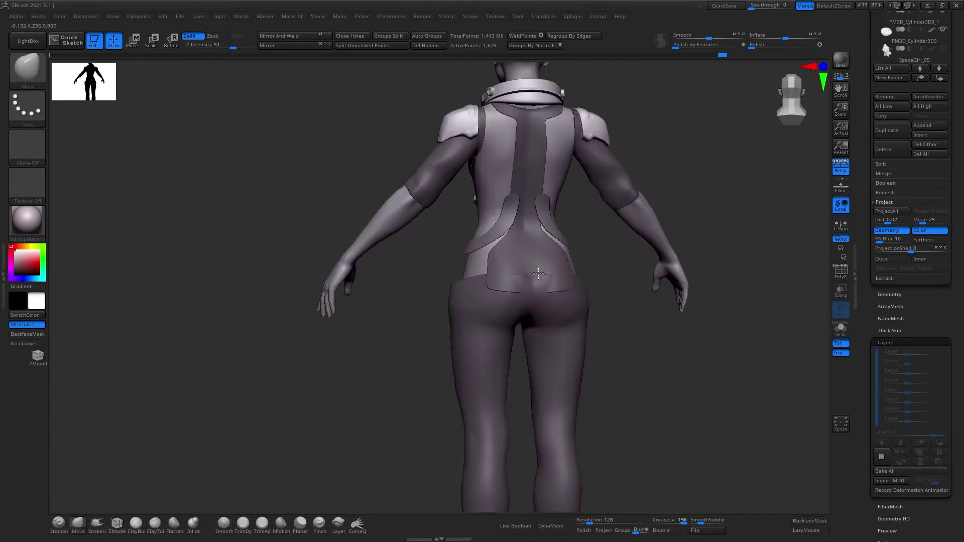
{"action": "key", "text": "ctrl+shift+z"}
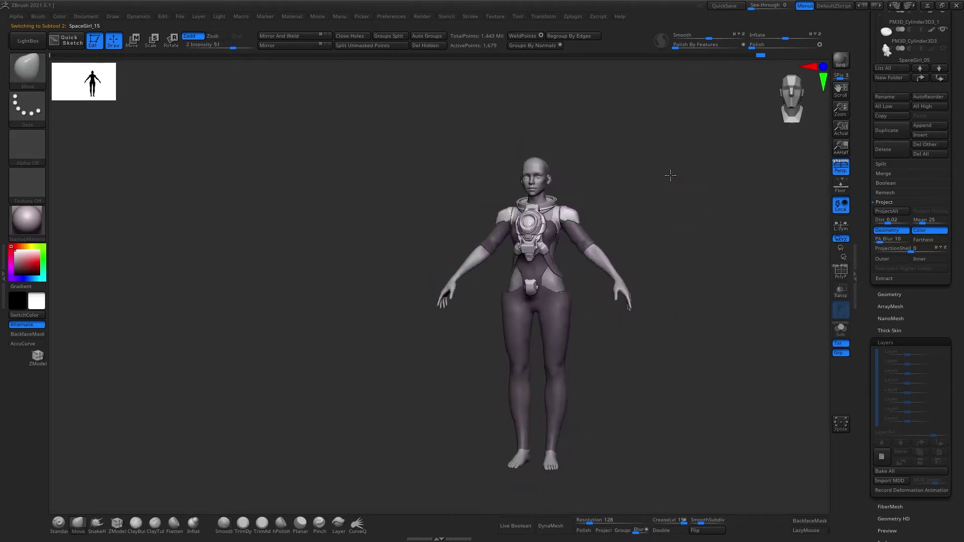
Solo the body subtool and inspect the bare body from the front
{"action": "key", "text": "ctrl+z"}
{"action": "key", "text": "ctrl+z"}
{"action": "key", "text": "ctrl+z"}
{"action": "key", "text": "ctrl+z"}
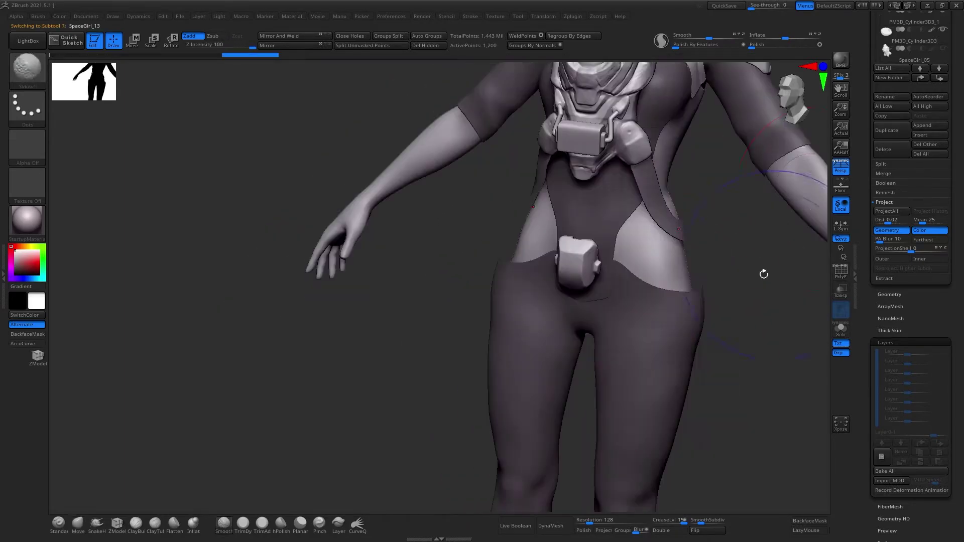
{"action": "key", "text": "ctrl+z"}
{"action": "key", "text": "ctrl+z"}
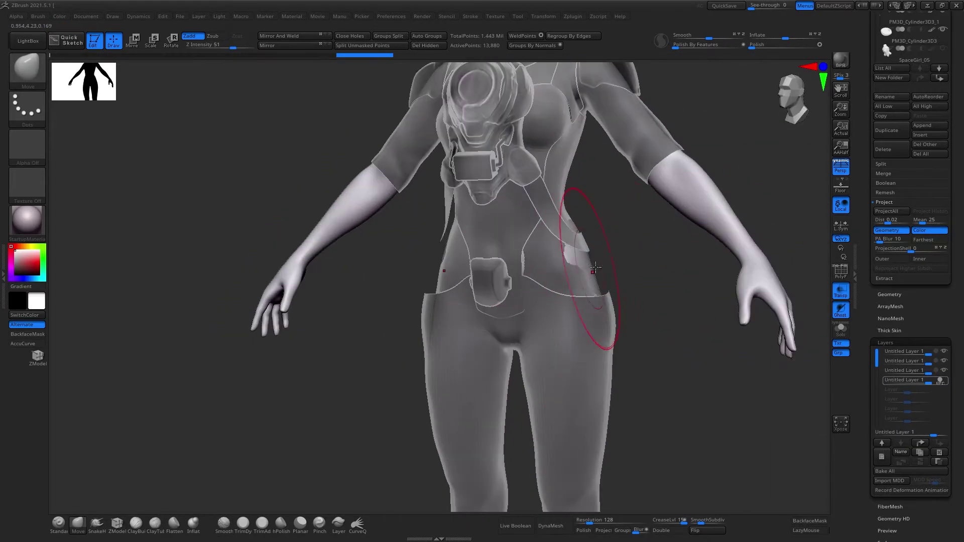
{"action": "key", "text": "ctrl+shift+z"}
{"action": "key", "text": "ctrl+shift+z"}
{"action": "key", "text": "ctrl+shift+z"}
{"action": "left_click_drag", "start_coordinate": [582, 227], "coordinate": [645, 301]}
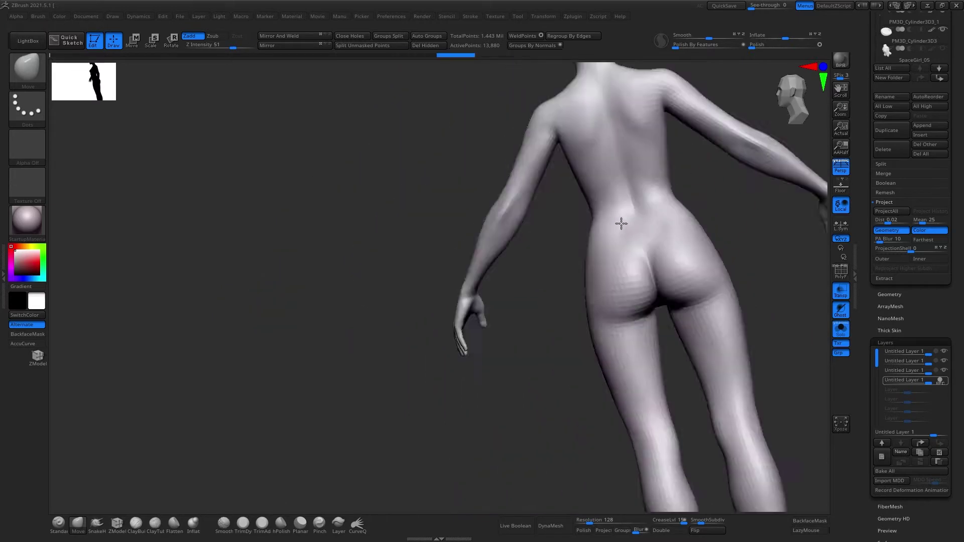
{"action": "key", "text": "s"}
{"action": "key", "text": "ctrl+shift+z"}
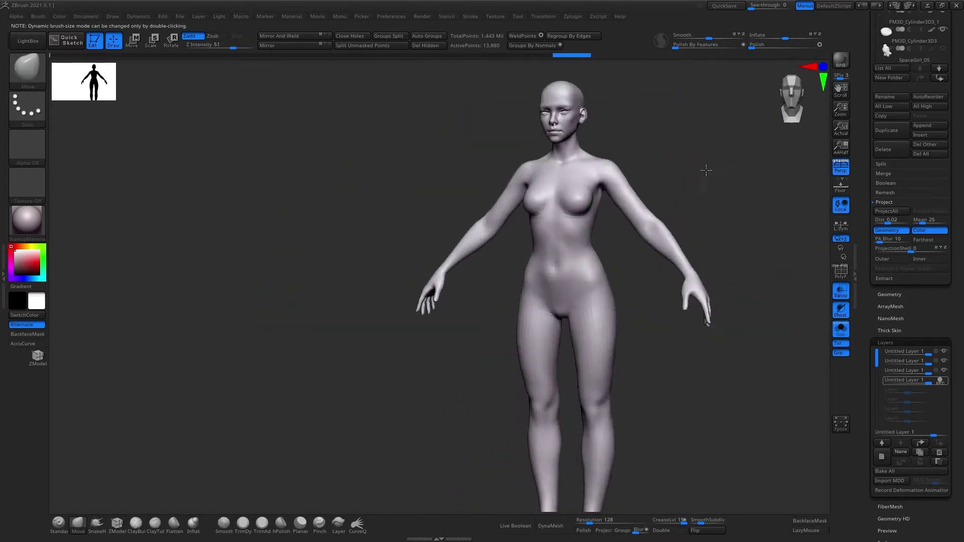
{"action": "key", "text": "ctrl+shift+z"}
{"action": "key", "text": "f"}
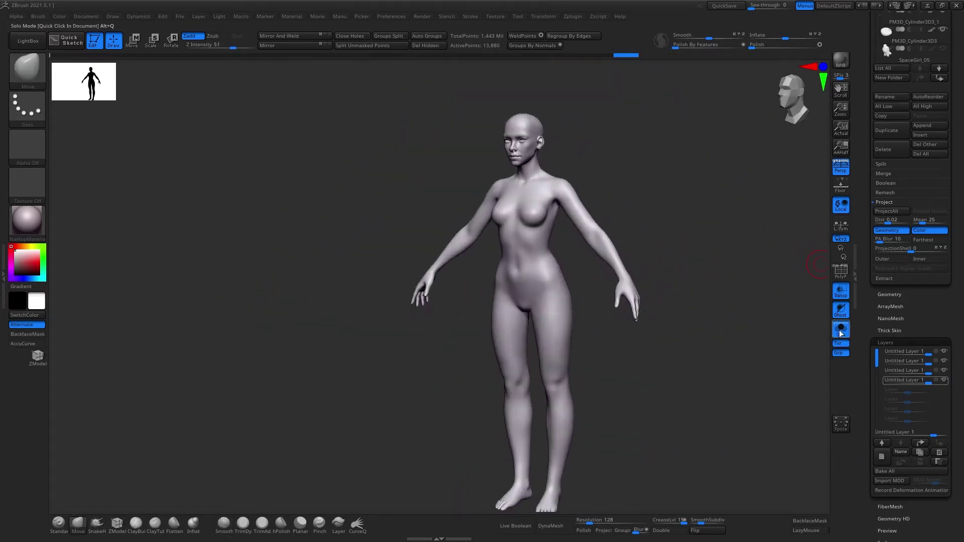
Turn Solo off and carve the suit's waist and hip edges with DamStandard in Zsub
{"action": "left_click", "coordinate": [841, 330]}
{"action": "key", "text": "ctrl+shift+z"}
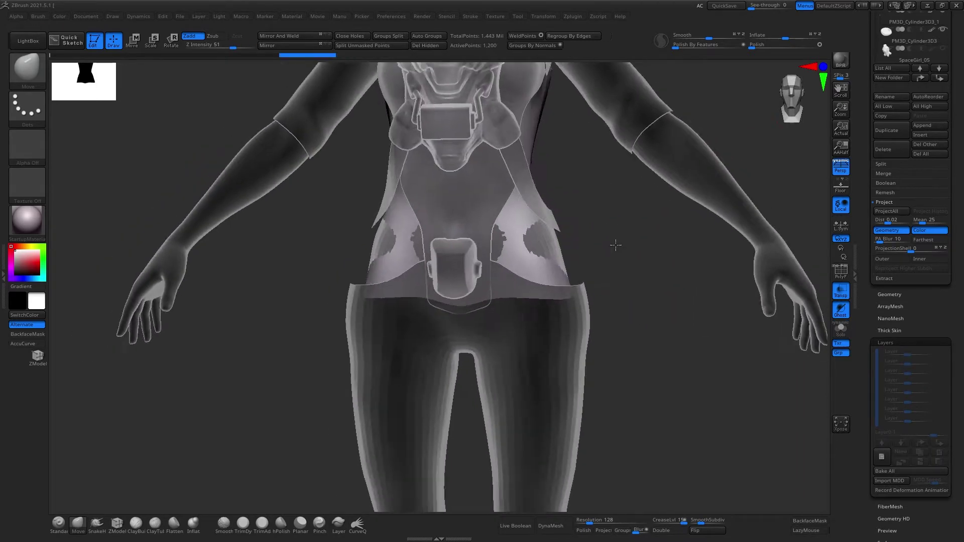
{"action": "left_click_drag", "start_coordinate": [560, 291], "coordinate": [812, 266]}
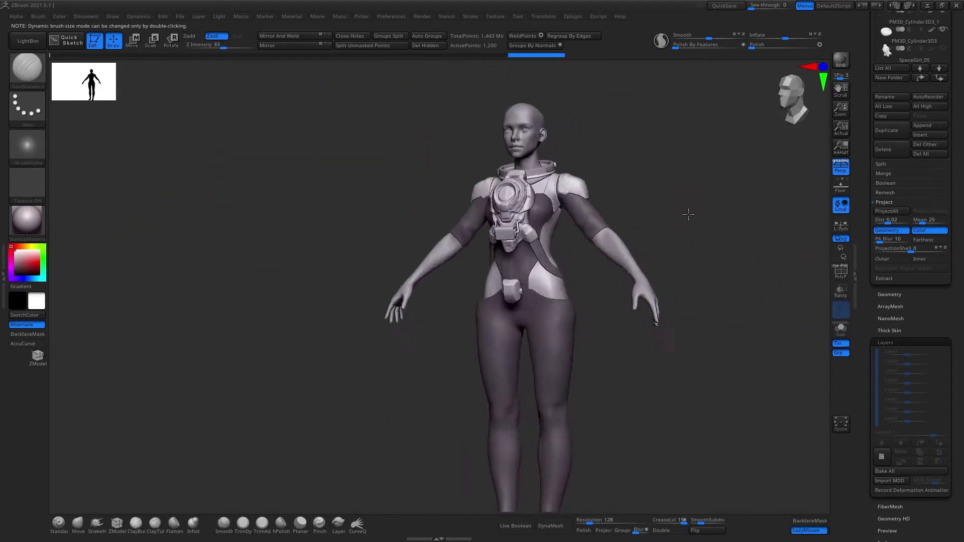
{"action": "key", "text": "ctrl+z"}
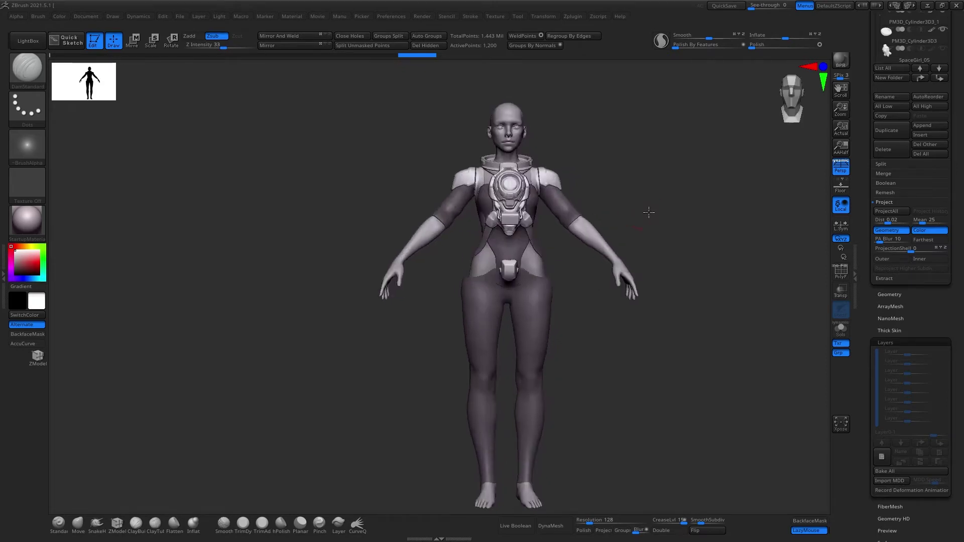
{"action": "key", "text": "ctrl+shift+z"}
{"action": "key", "text": "ctrl+z"}
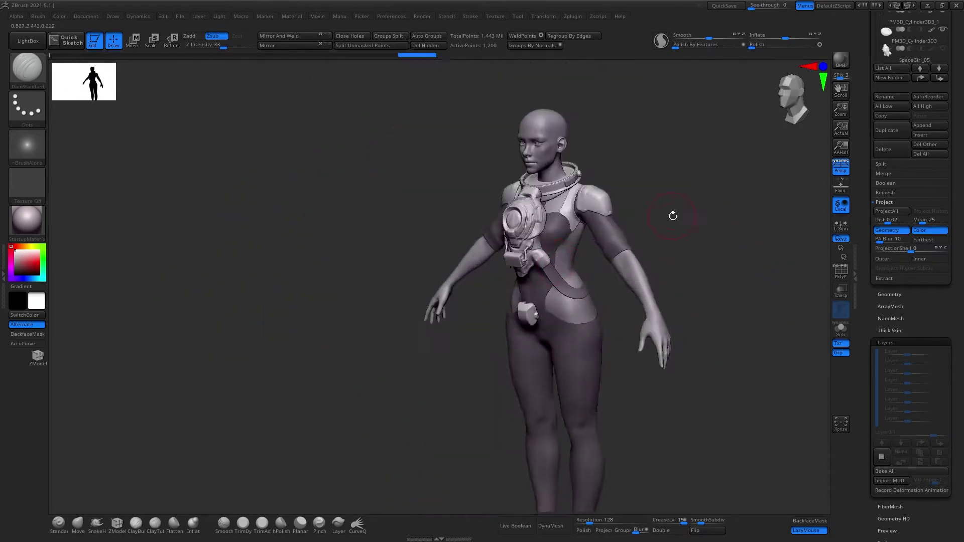
Insert a mirrored pair of cubes on the hips with IMM Primitives and X symmetry
{"action": "key", "text": "b"}
{"action": "left_click", "coordinate": [625, 266]}
{"action": "key", "text": "ctrl+z"}
{"action": "key", "text": "ctrl+z"}
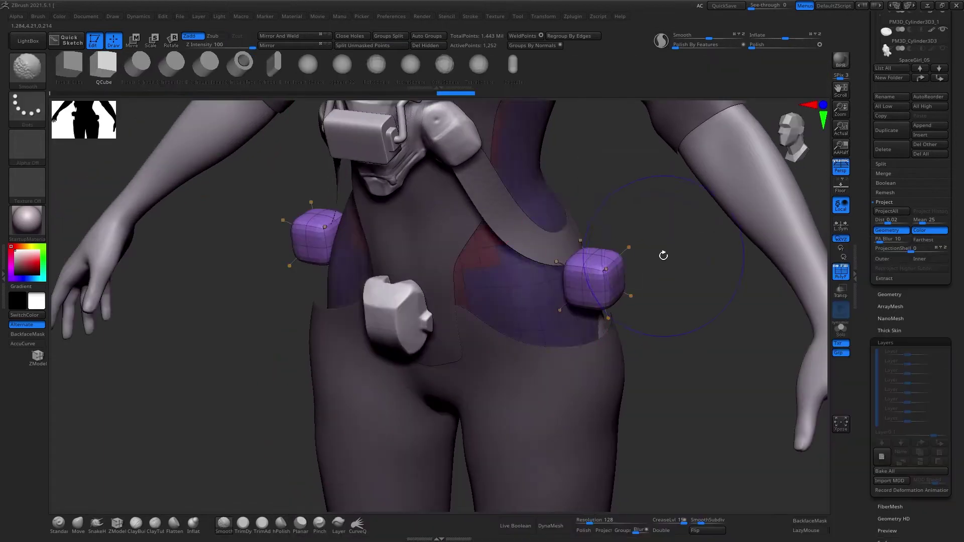
{"action": "key", "text": "ctrl+z"}
{"action": "key", "text": "ctrl+z"}
Extrude the hip cubes' faces by Polygroup Island into long flat slabs
{"action": "key", "text": "ctrl+shift+z"}
{"action": "key", "text": "space"}
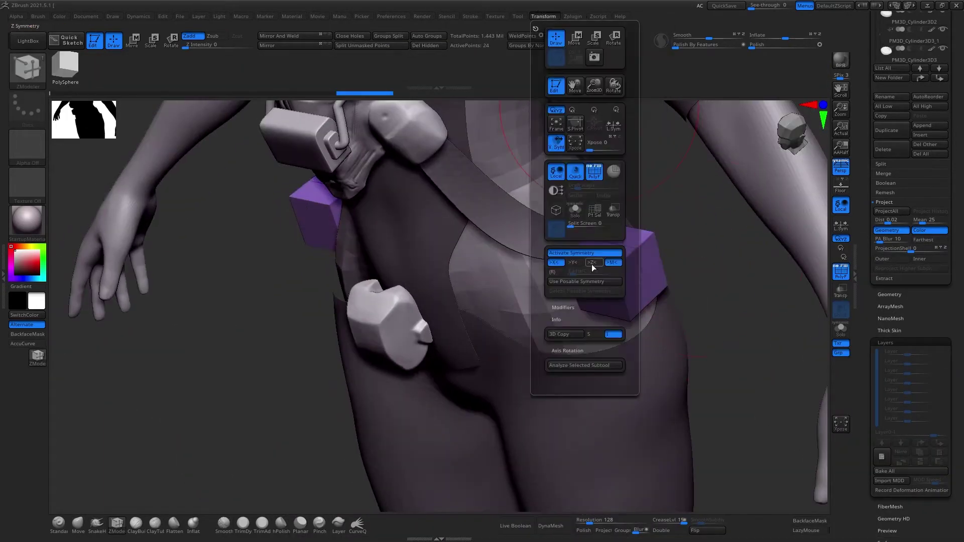
{"action": "key", "text": "ctrl+shift+z"}
{"action": "key", "text": "ctrl+shift+z"}
{"action": "key", "text": "space"}
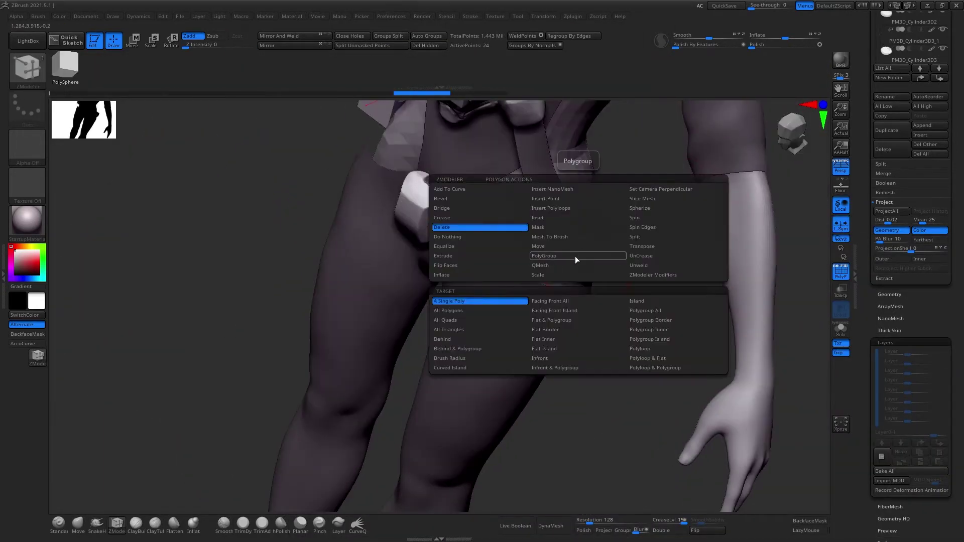
{"action": "key", "text": "ctrl+shift+z"}
{"action": "key", "text": "ctrl+shift+z"}
{"action": "key", "text": "space"}
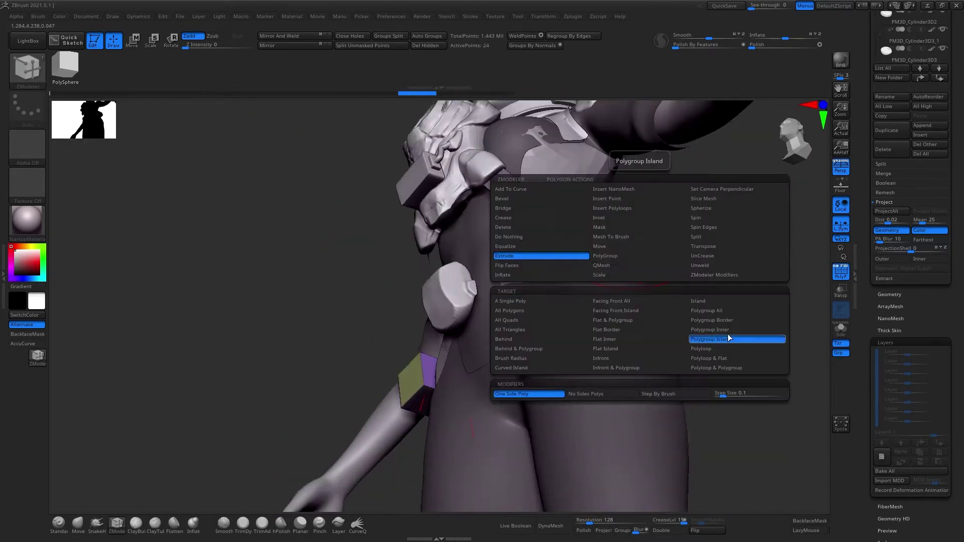
{"action": "key", "text": "ctrl+shift+z"}
Position the hip slabs against the waist with the Move gizmo
{"action": "key", "text": "ctrl+shift+z"}
{"action": "key", "text": "ctrl+shift+z"}
{"action": "key", "text": "ctrl+shift+z"}
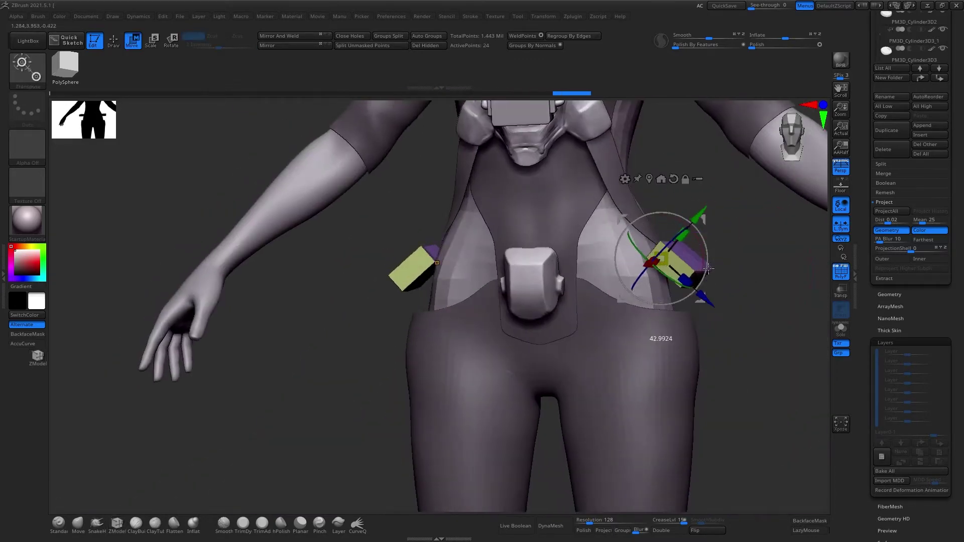
{"action": "key", "text": "ctrl+shift+z"}
{"action": "key", "text": "ctrl+shift+z"}
{"action": "key", "text": "ctrl+shift+z"}
{"action": "key", "text": "ctrl+shift+z"}
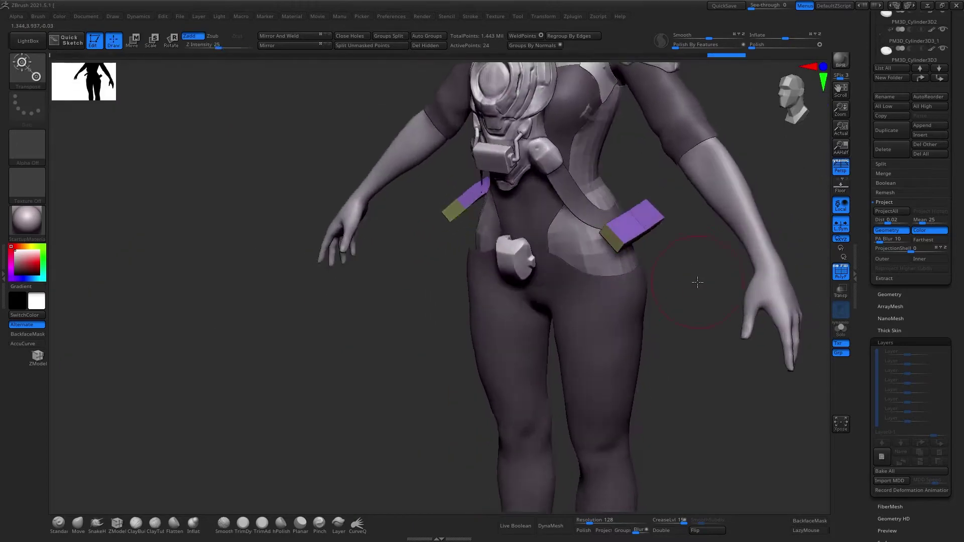
{"action": "key", "text": "ctrl+shift+z"}
{"action": "key", "text": "ctrl+shift+z"}
{"action": "key", "text": "ctrl+shift+z"}
{"action": "key", "text": "ctrl+shift+z"}
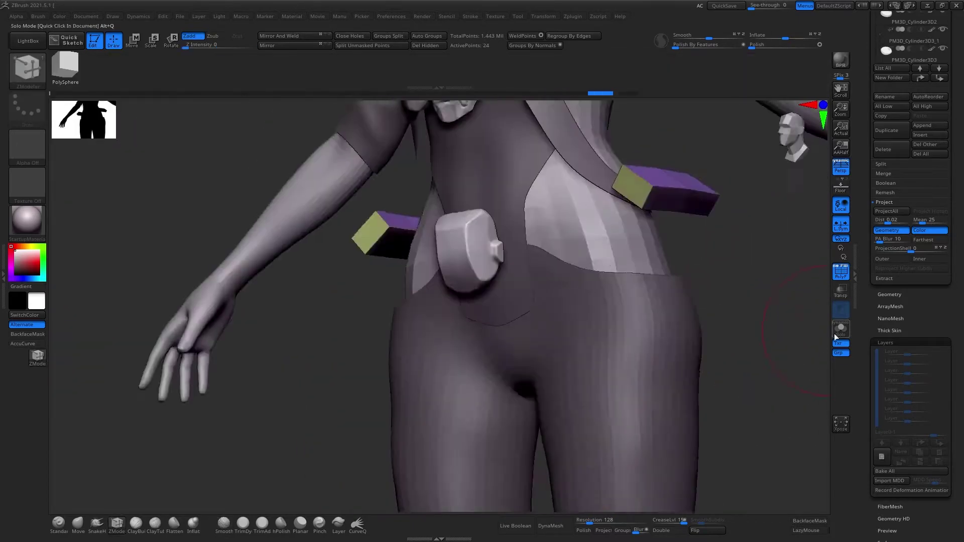
{"action": "key", "text": "ctrl+shift+z"}
{"action": "key", "text": "ctrl+shift+z"}
{"action": "key", "text": "ctrl+shift+z"}
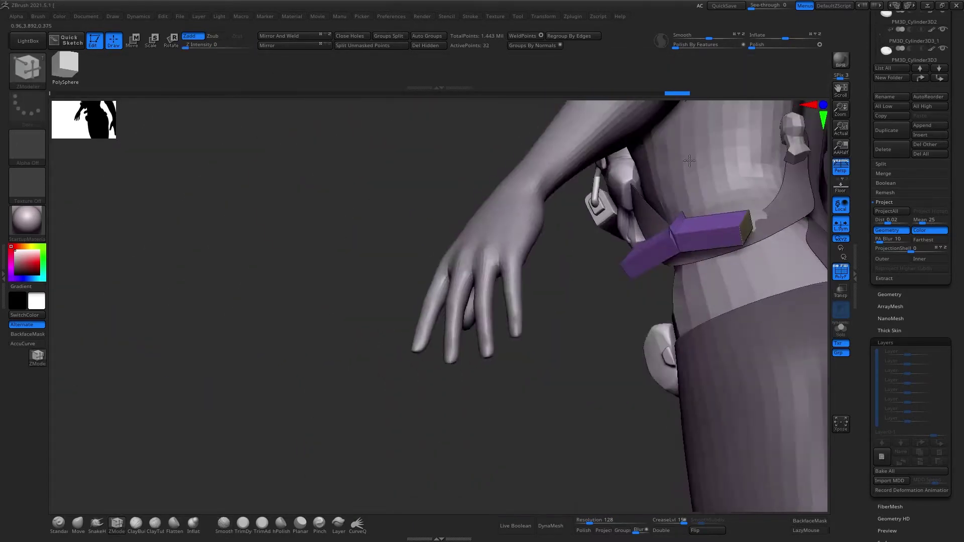
{"action": "key", "text": "ctrl+shift+z"}
Extrude and bend the purple hip block's polygons downward with ZModeler
{"action": "key", "text": "ctrl+z"}
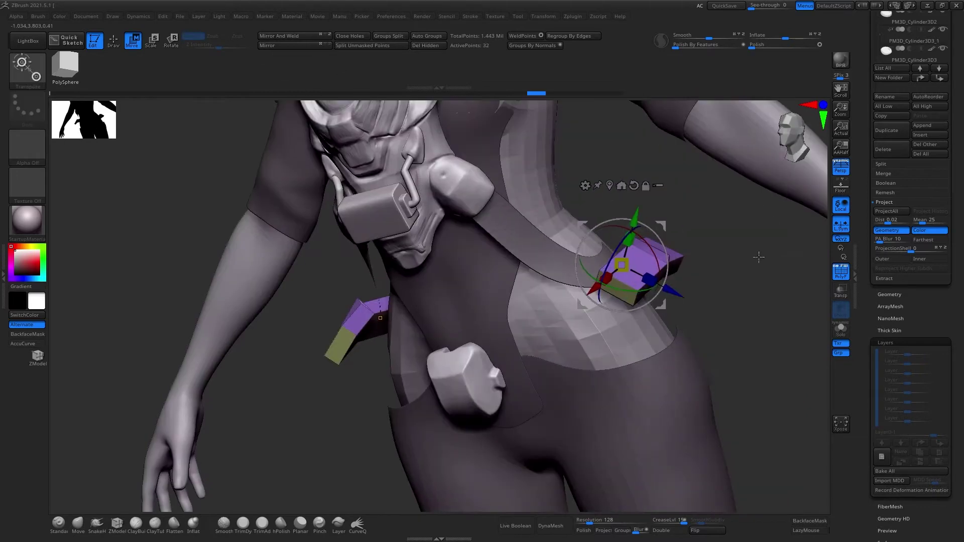
{"action": "key", "text": "ctrl+z"}
{"action": "key", "text": "ctrl+z"}
{"action": "key", "text": "ctrl+z"}
{"action": "key", "text": "ctrl+z"}
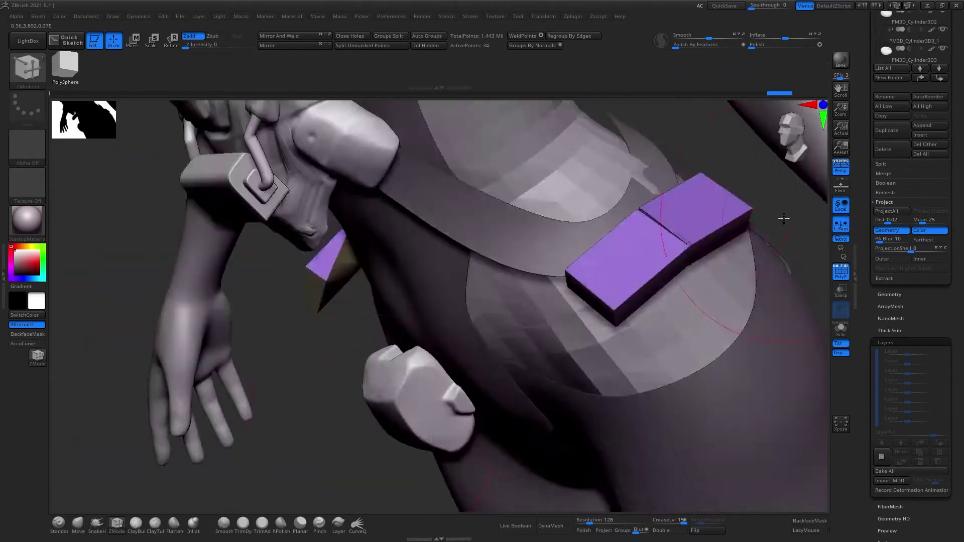
{"action": "key", "text": "ctrl+z"}
{"action": "key", "text": "ctrl+z"}
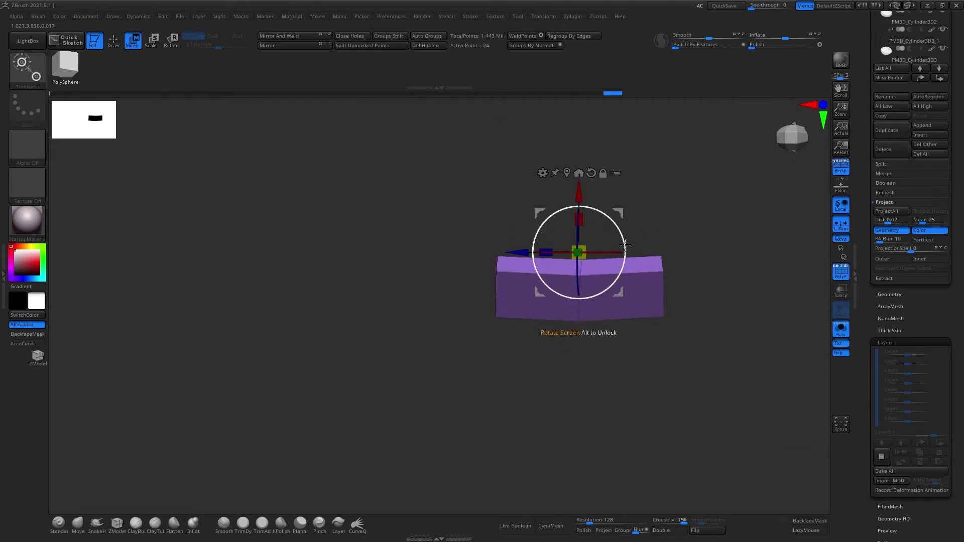
{"action": "left_click", "coordinate": [841, 329]}
Mirror the hip block to the other side with X symmetry and preview it with Dynamic Subdiv
{"action": "key", "text": "ctrl+shift+z"}
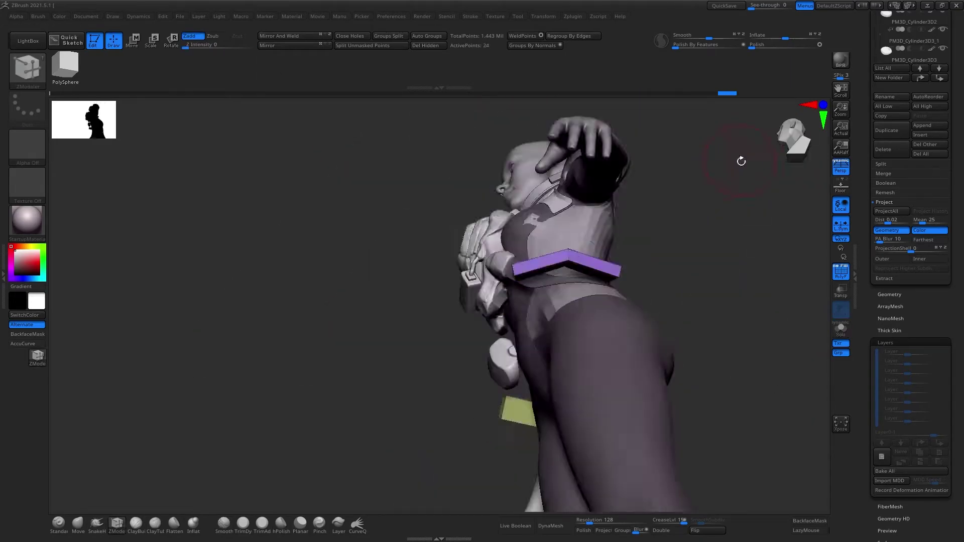
{"action": "key", "text": "ctrl+shift+z"}
{"action": "key", "text": "ctrl+shift+z"}
{"action": "key", "text": "ctrl+shift+z"}
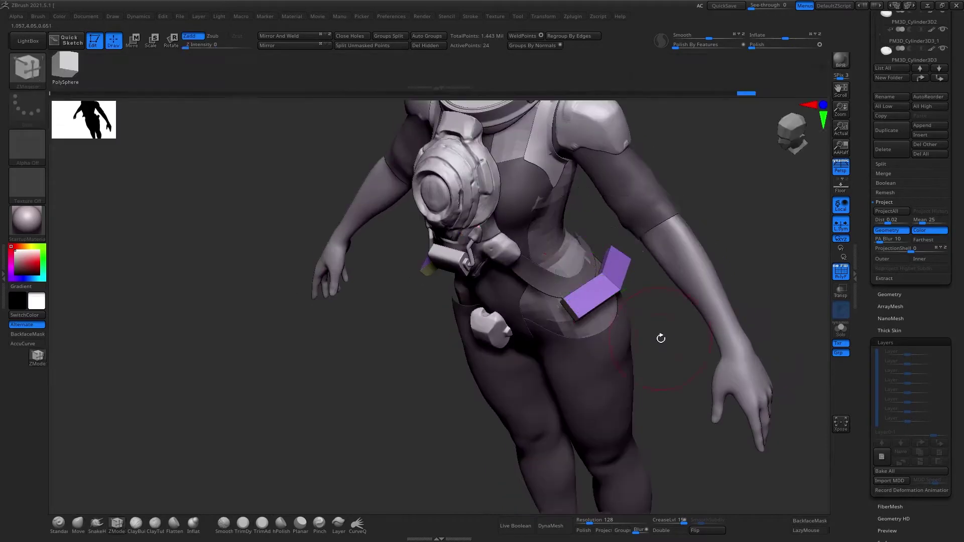
{"action": "key", "text": "ctrl+shift+z"}
{"action": "key", "text": "ctrl+z"}
{"action": "key", "text": "ctrl+z"}
{"action": "key", "text": "ctrl+z"}
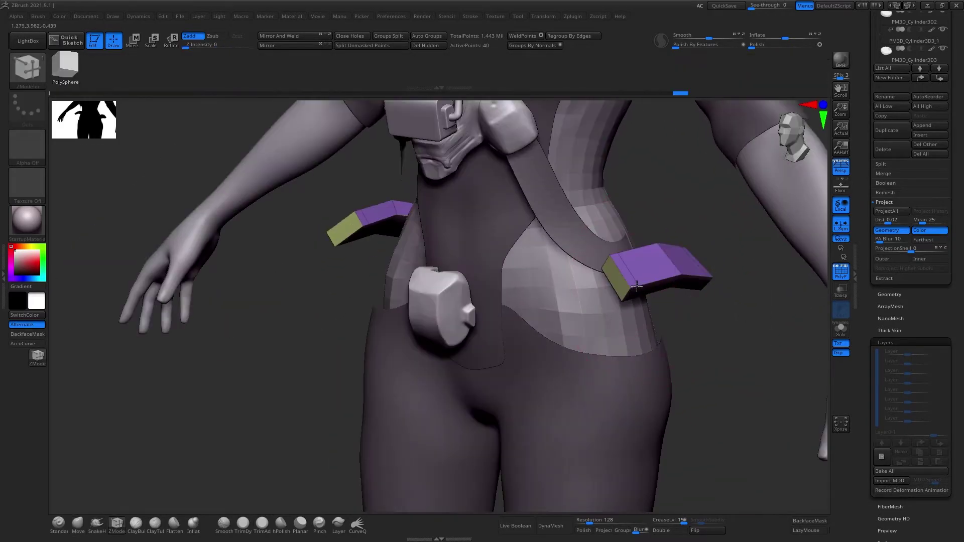
{"action": "key", "text": "ctrl+shift+z"}
{"action": "key", "text": "ctrl+shift+z"}
{"action": "key", "text": "ctrl+shift+z"}
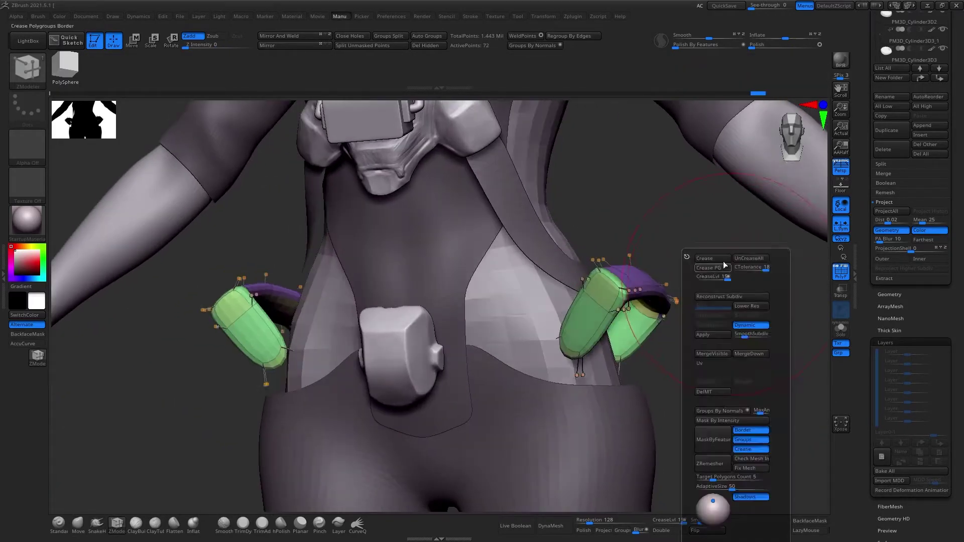
{"action": "key", "text": "ctrl+shift+z"}
Change the hip pieces' Crease level in the Geometry palette and reshape them
{"action": "key", "text": "ctrl+z"}
{"action": "key", "text": "ctrl+z"}
{"action": "key", "text": "ctrl+z"}
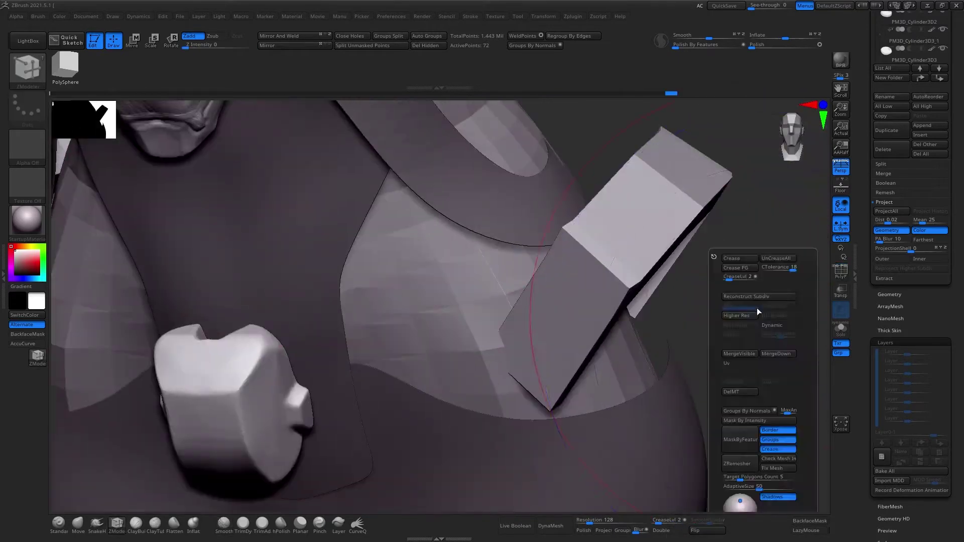
{"action": "key", "text": "ctrl+z"}
{"action": "key", "text": "ctrl+shift+z"}
{"action": "key", "text": "ctrl+shift+z"}
{"action": "key", "text": "ctrl+shift+z"}
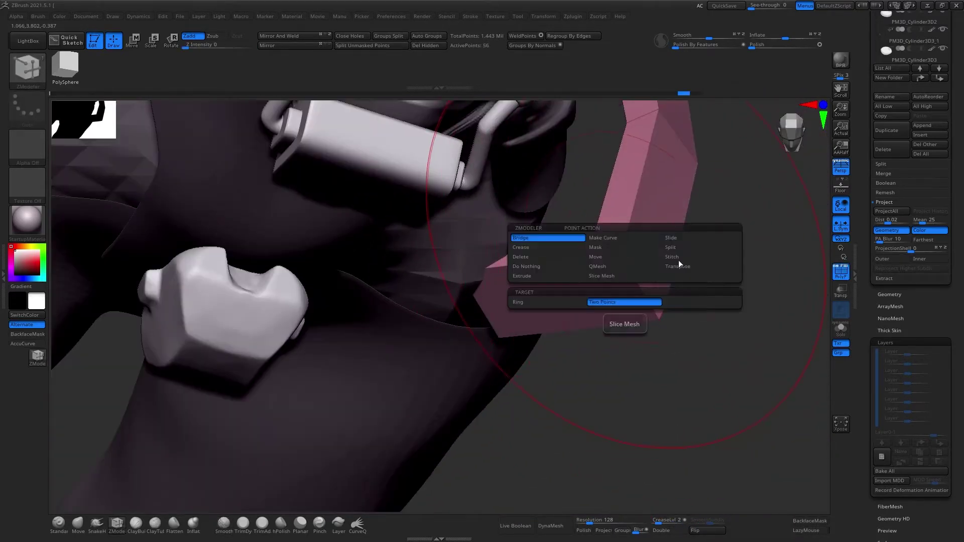
{"action": "key", "text": "ctrl+shift+z"}
Form thin hooked U-shaped brackets with ZModeler Edge actions and Extrude Polygroup Island
{"action": "key", "text": "ctrl+shift+z"}
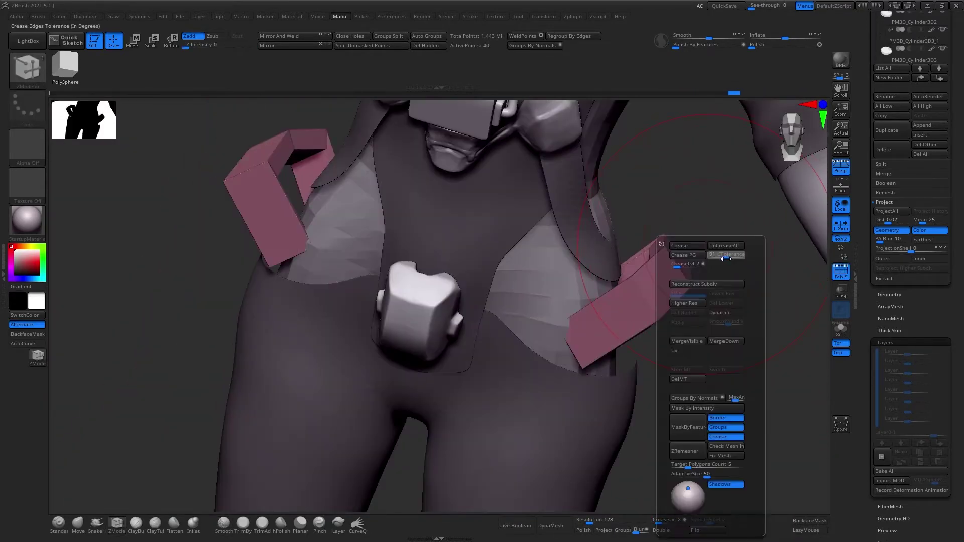
{"action": "key", "text": "ctrl+shift+z"}
{"action": "key", "text": "space"}
{"action": "key", "text": "ctrl+z"}
{"action": "key", "text": "ctrl+z"}
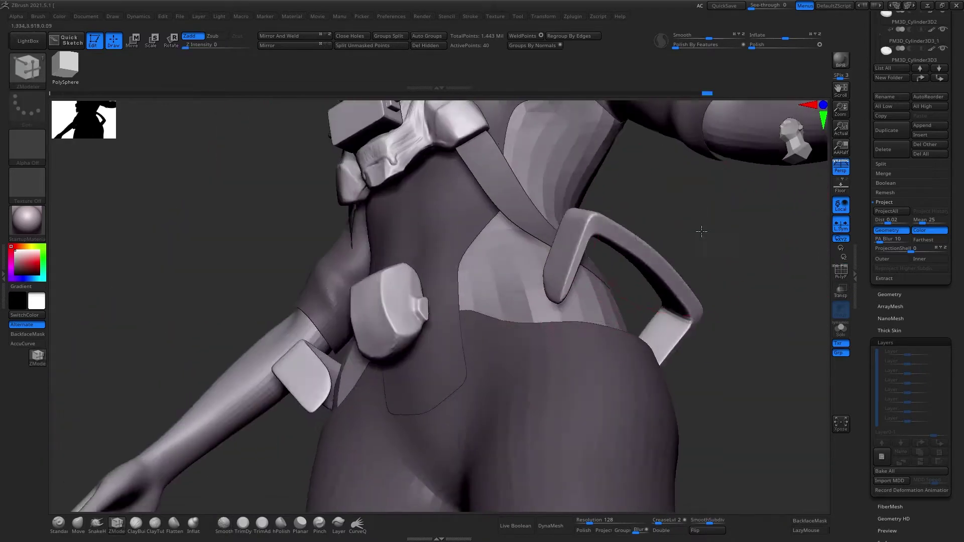
{"action": "key", "text": "ctrl+z"}
{"action": "key", "text": "ctrl+z"}
{"action": "key", "text": "ctrl+shift+z"}
{"action": "key", "text": "ctrl+shift+z"}
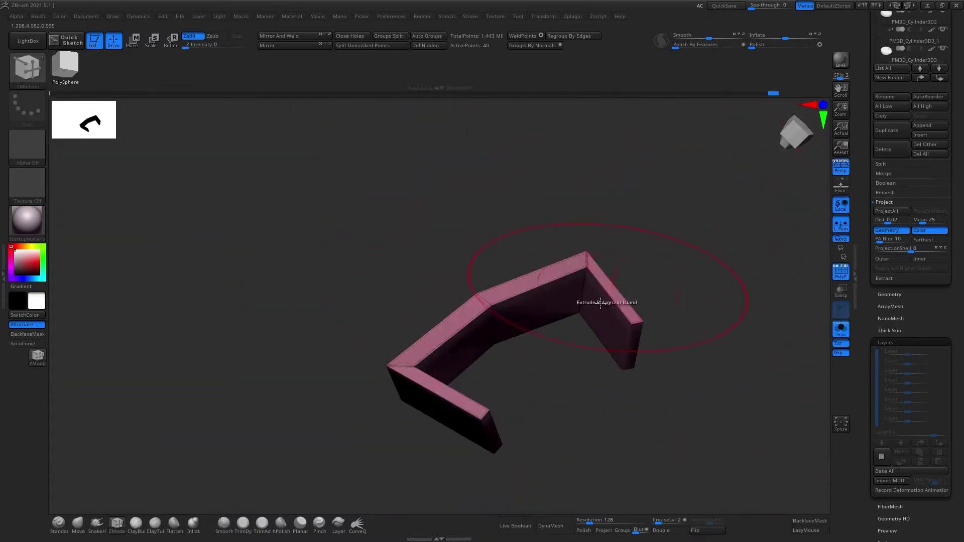
{"action": "key", "text": "ctrl+shift+z"}
{"action": "key", "text": "ctrl+shift+z"}
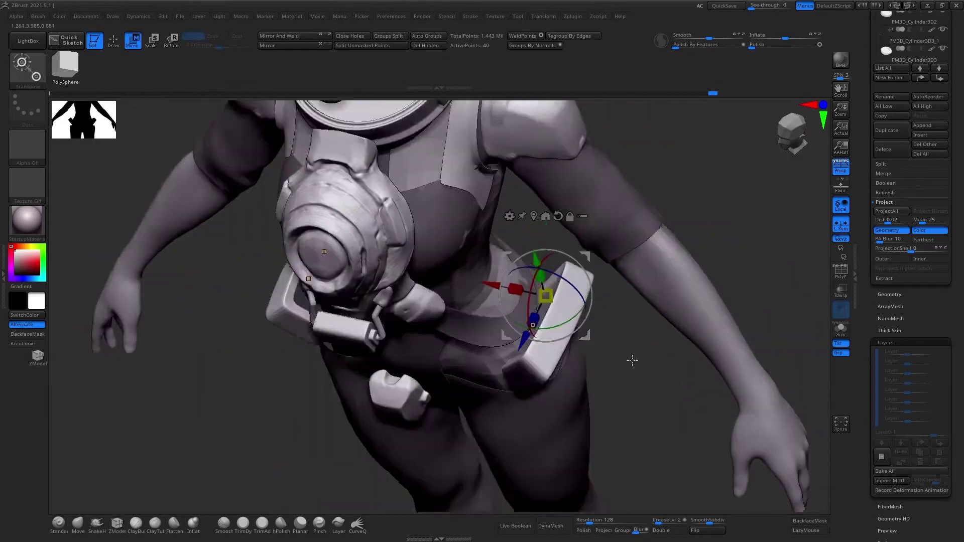
{"action": "key", "text": "ctrl+shift+z"}
Move and rotate the hip brackets with the W gizmo, checking front, side and back views
{"action": "key", "text": "ctrl+shift+z"}
{"action": "key", "text": "ctrl+shift+z"}
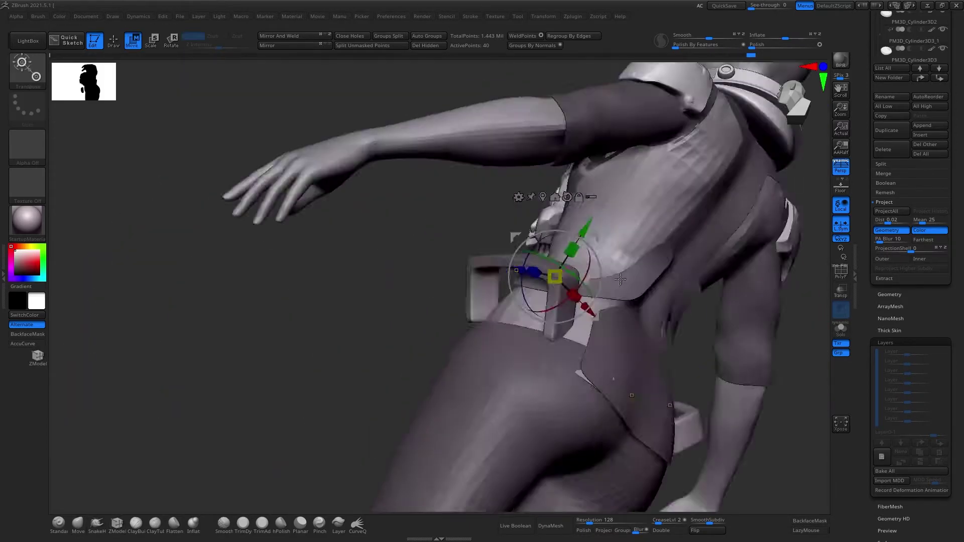
{"action": "key", "text": "ctrl+shift+z"}
{"action": "key", "text": "ctrl+shift+z"}
{"action": "key", "text": "ctrl+shift+z"}
{"action": "key", "text": "ctrl+z"}
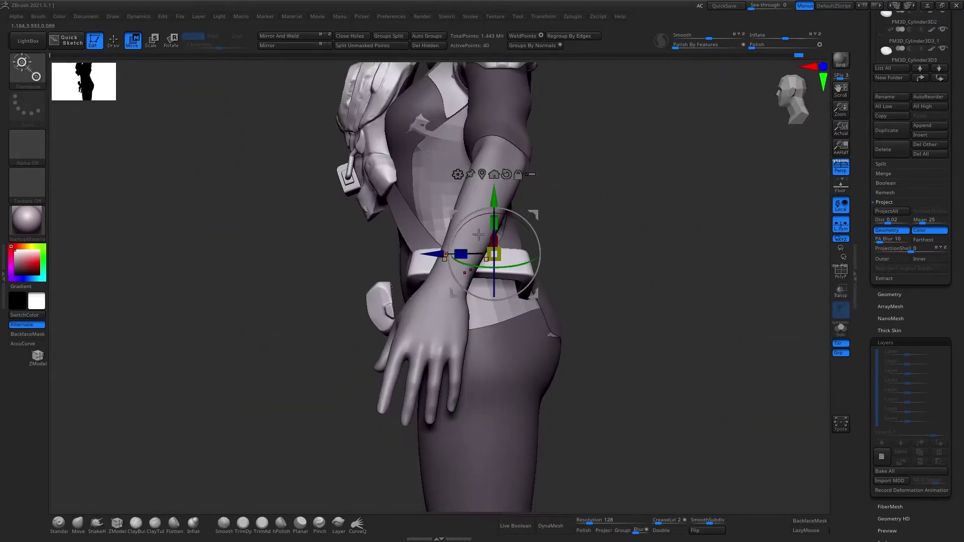
{"action": "key", "text": "ctrl+z"}
{"action": "key", "text": "ctrl+z"}
{"action": "key", "text": "ctrl+z"}
{"action": "key", "text": "ctrl+z"}
{"action": "key", "text": "ctrl+z"}
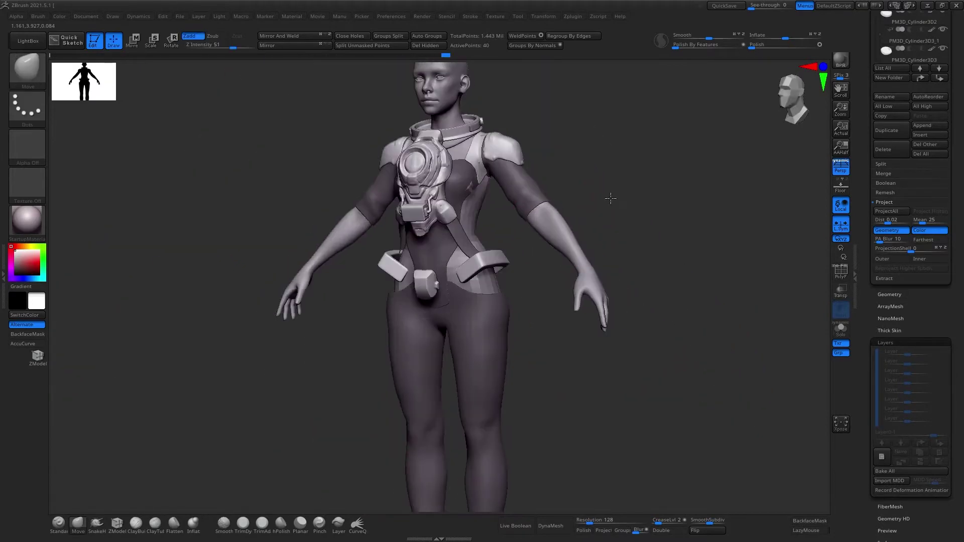
{"action": "key", "text": "ctrl+z"}
{"action": "key", "text": "ctrl+z"}
{"action": "key", "text": "ctrl+z"}
{"action": "key", "text": "ctrl+shift+z"}
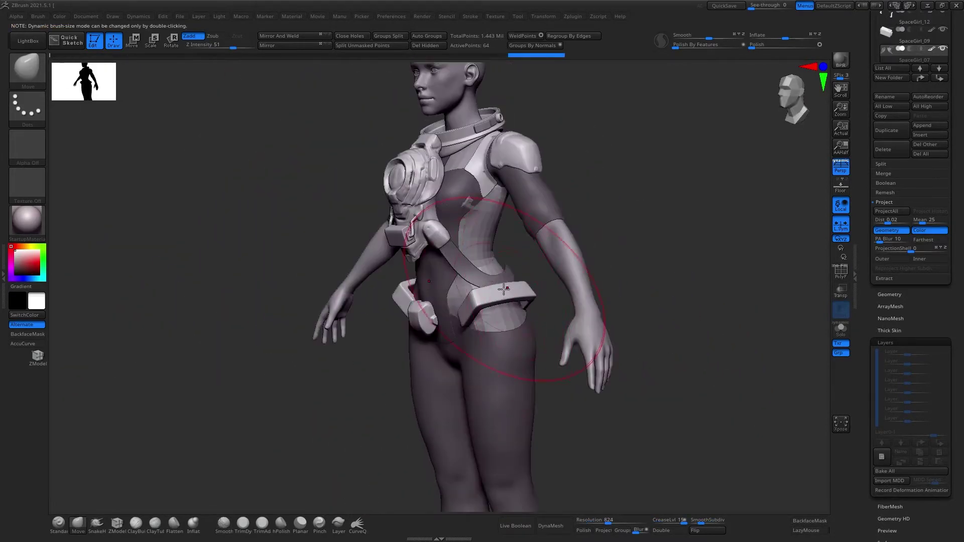
{"action": "key", "text": "ctrl+shift+z"}
{"action": "key", "text": "ctrl+shift+z"}
{"action": "key", "text": "ctrl+shift+z"}
{"action": "key", "text": "ctrl+shift+z"}
{"action": "key", "text": "ctrl+shift+z"}
{"action": "key", "text": "ctrl+z"}
{"action": "key", "text": "ctrl+z"}
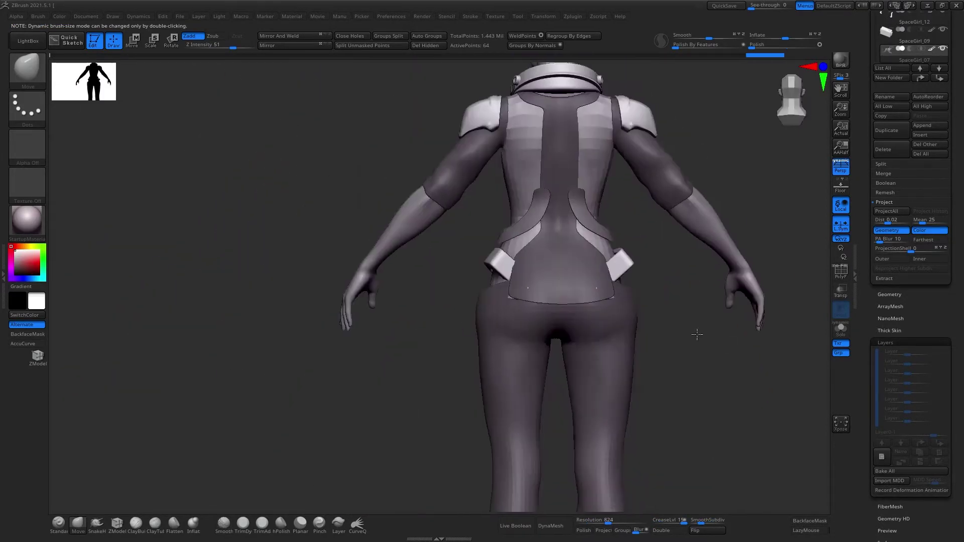
{"action": "key", "text": "ctrl+z"}
{"action": "key", "text": "ctrl+z"}
{"action": "key", "text": "ctrl+z"}
{"action": "key", "text": "ctrl+z"}
Return to the front torso view and isolate the hip bracket piece up close
{"action": "key", "text": "ctrl+shift+z"}
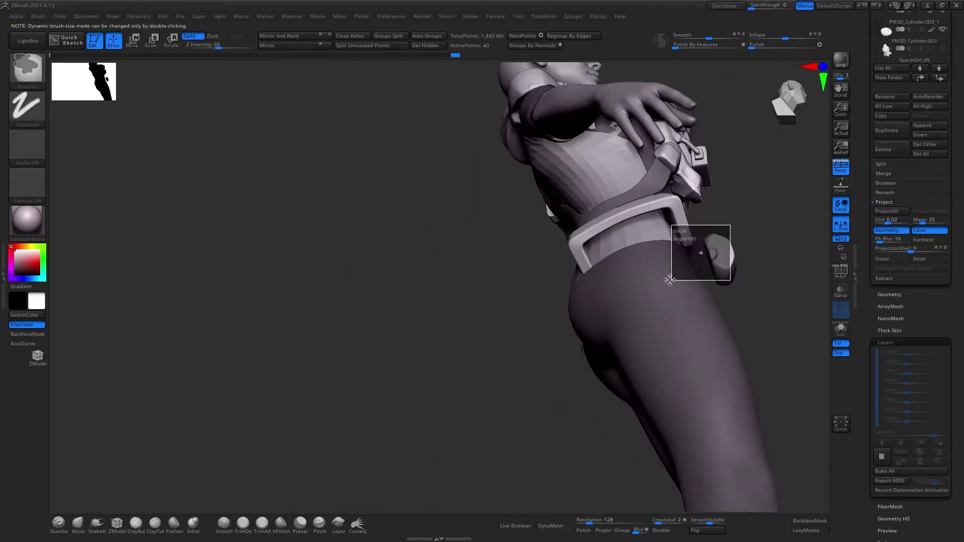
{"action": "key", "text": "ctrl+shift+z"}
{"action": "key", "text": "ctrl+shift+z"}
{"action": "key", "text": "ctrl+shift+z"}
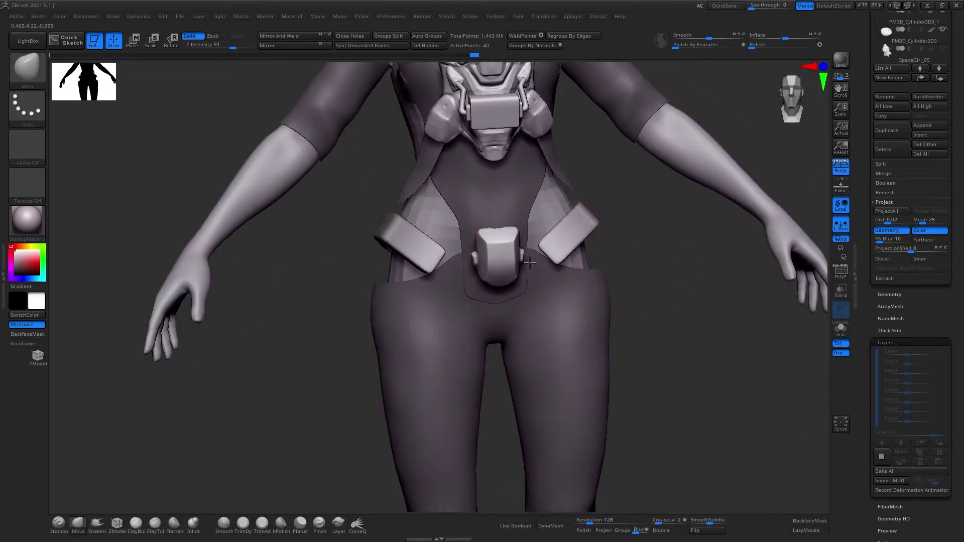
{"action": "key", "text": "ctrl+shift+z"}
{"action": "key", "text": "ctrl+shift+z"}
{"action": "key", "text": "ctrl+shift+z"}
{"action": "key", "text": "ctrl+shift+z"}
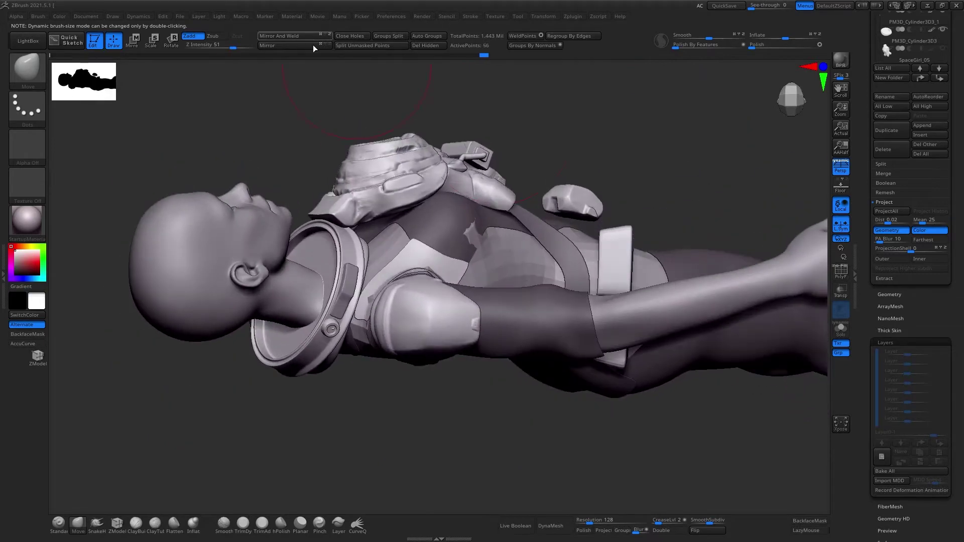
{"action": "key", "text": "ctrl+z"}
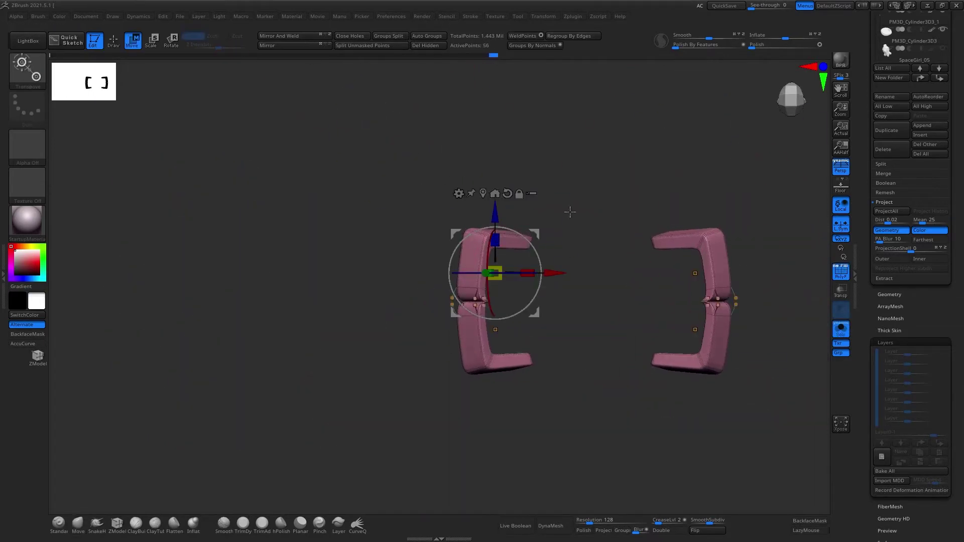
{"action": "key", "text": "ctrl+z"}
{"action": "key", "text": "ctrl+z"}
{"action": "key", "text": "ctrl+z"}
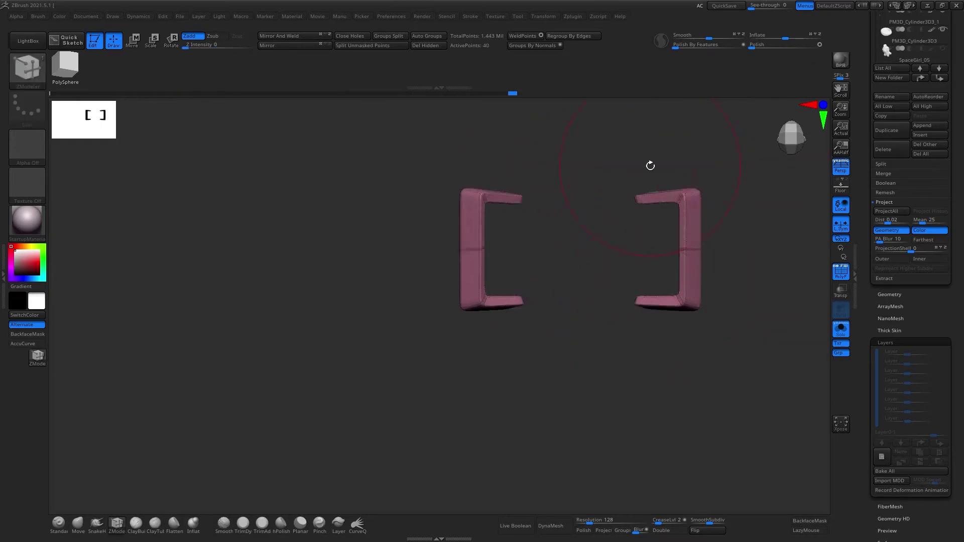
Orbit around the bracket strips to inspect them from the front, side and above
{"action": "left_click_drag", "start_coordinate": [585, 179], "coordinate": [749, 215]}
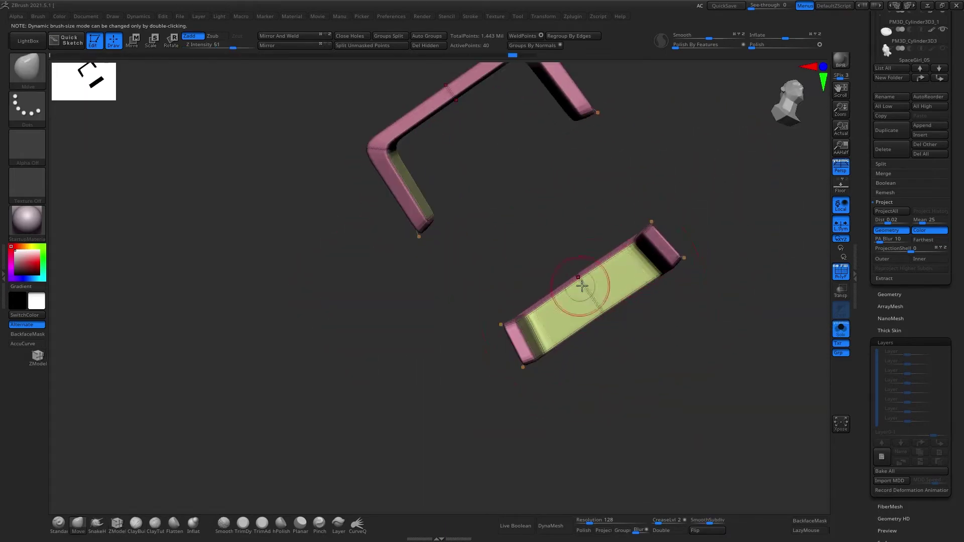
{"action": "mouse_move", "coordinate": [680, 192]}
{"action": "left_mouse_down"}
{"action": "mouse_move", "coordinate": [646, 274]}
{"action": "mouse_move", "coordinate": [700, 256]}
{"action": "mouse_move", "coordinate": [686, 253]}
{"action": "left_mouse_up"}
{"action": "mouse_move", "coordinate": [774, 213]}
{"action": "left_mouse_down"}
{"action": "mouse_move", "coordinate": [686, 161]}
{"action": "mouse_move", "coordinate": [681, 176]}
{"action": "left_mouse_up"}
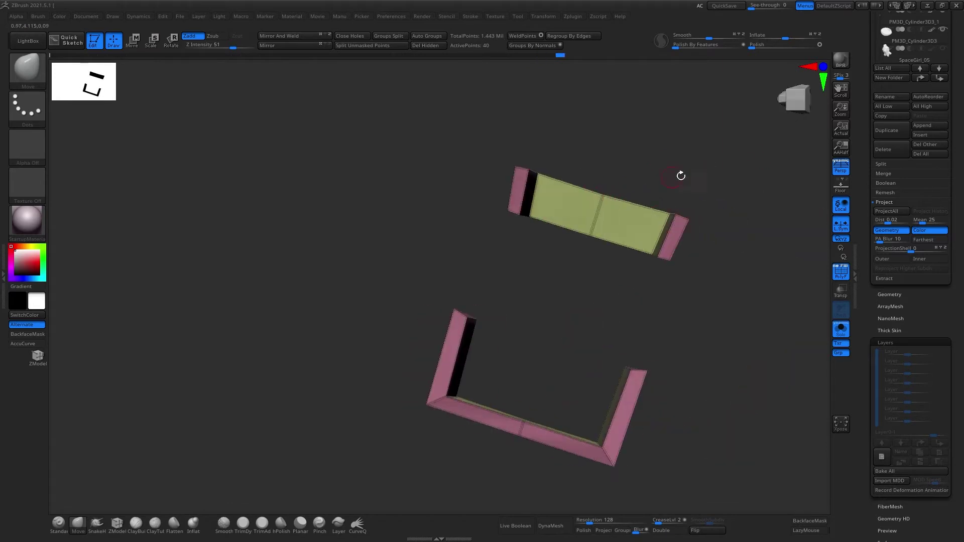
{"action": "left_click_drag", "start_coordinate": [747, 239], "coordinate": [717, 224]}
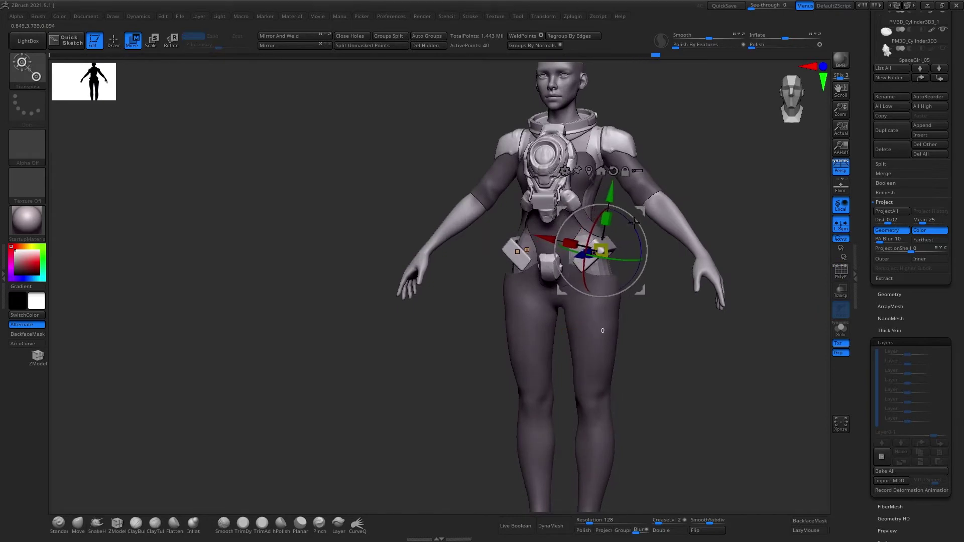
Frame the waist and belt pouch, then make SpaceGirl_14 the active subtool
{"action": "left_click_drag", "start_coordinate": [688, 183], "coordinate": [680, 302]}
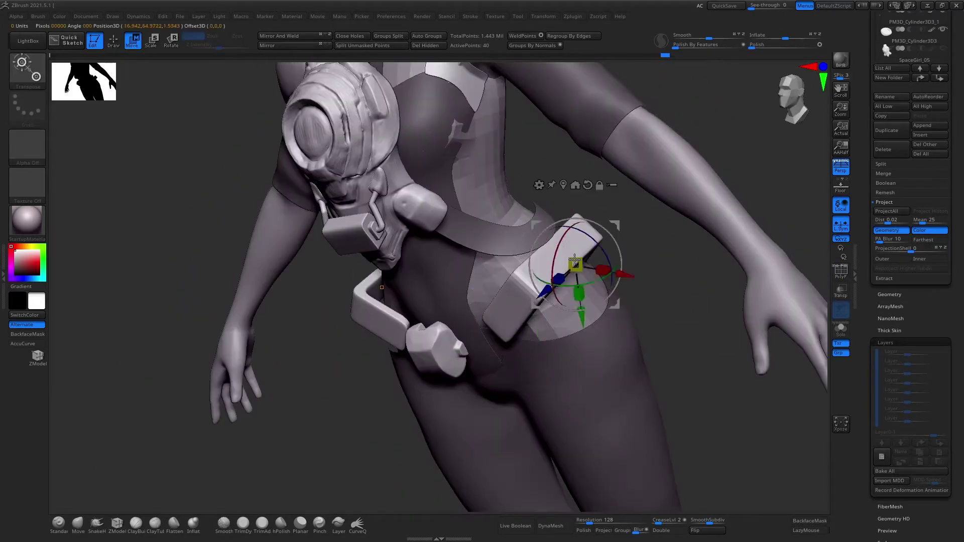
{"action": "left_click_drag", "start_coordinate": [575, 261], "coordinate": [505, 229]}
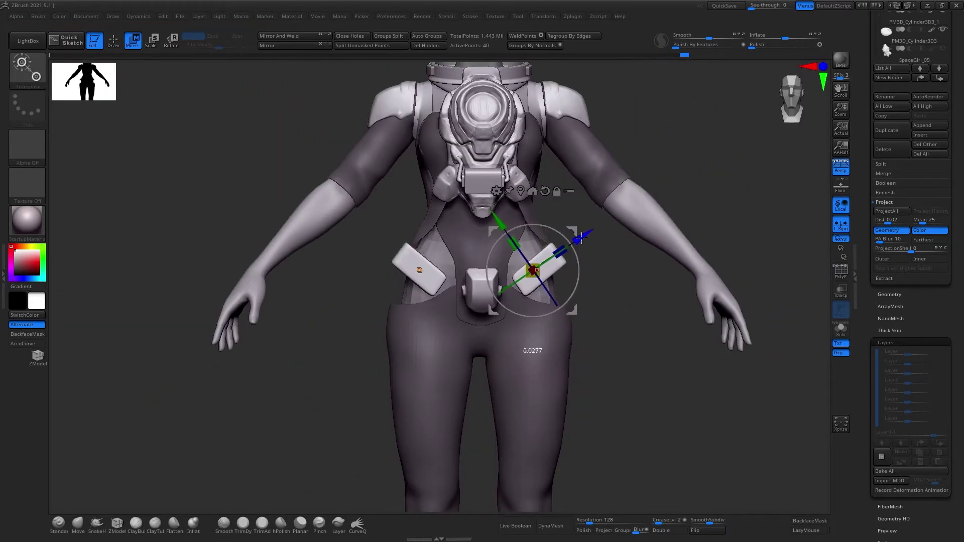
{"action": "key", "text": "q"}
{"action": "left_click_drag", "start_coordinate": [668, 281], "coordinate": [648, 173]}
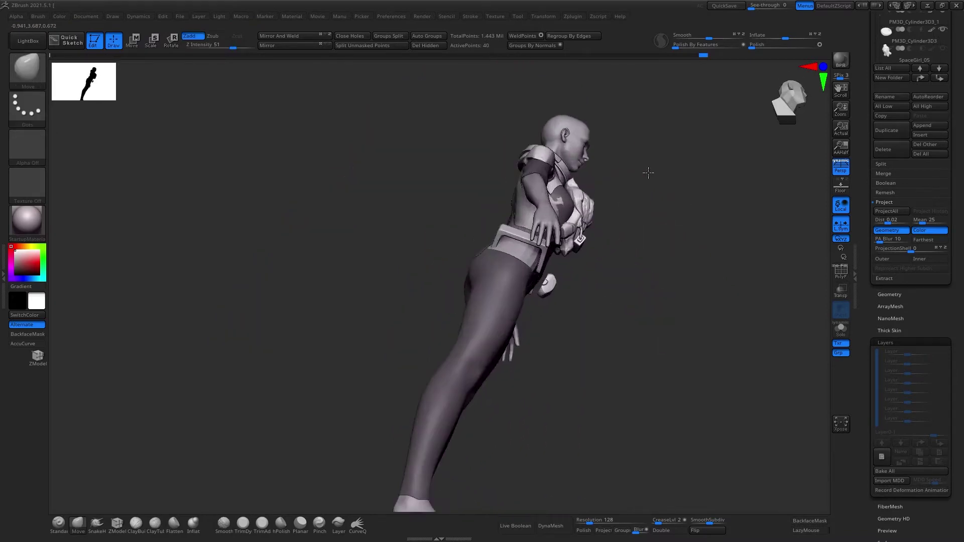
{"action": "mouse_move", "coordinate": [553, 295]}
{"action": "left_mouse_down"}
{"action": "mouse_move", "coordinate": [692, 168]}
{"action": "mouse_move", "coordinate": [546, 216]}
{"action": "mouse_move", "coordinate": [688, 189]}
{"action": "mouse_move", "coordinate": [569, 271]}
{"action": "left_mouse_up"}
{"action": "left_click", "coordinate": [569, 271], "text": "alt"}
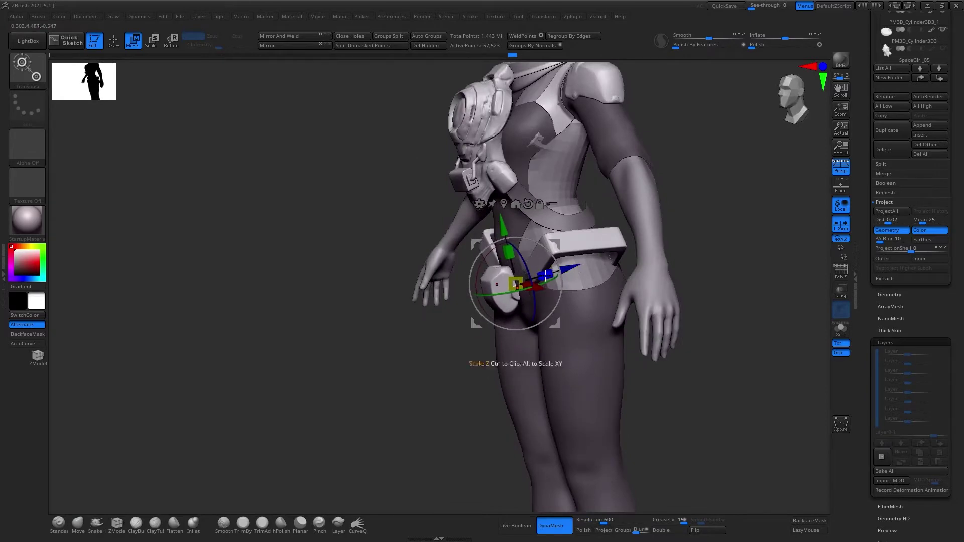
Select the hip plate subtool SpaceGirl_13 and turn on the PolyFrame wireframe
{"action": "mouse_move", "coordinate": [652, 301]}
{"action": "left_mouse_down"}
{"action": "mouse_move", "coordinate": [708, 280]}
{"action": "mouse_move", "coordinate": [667, 187]}
{"action": "left_mouse_up"}
{"action": "left_click", "coordinate": [594, 260], "text": "alt"}
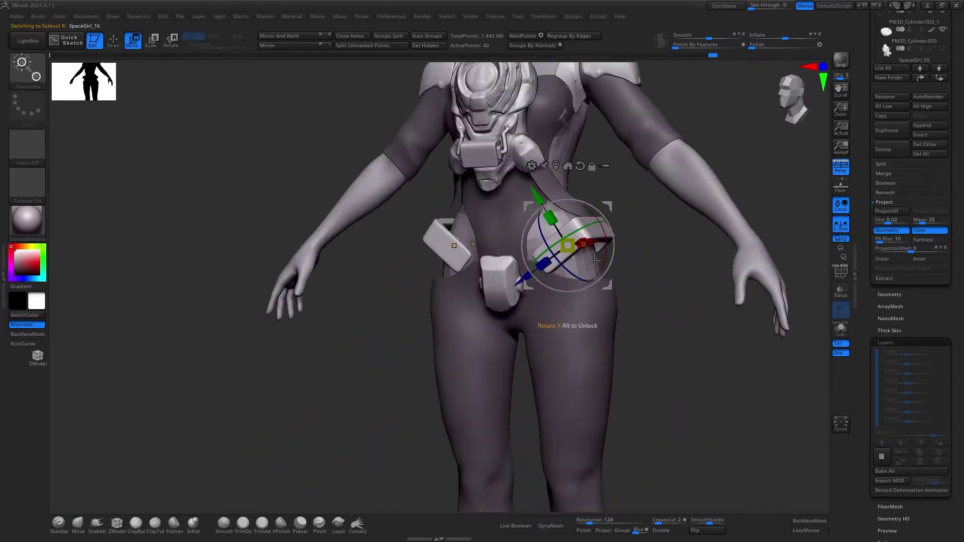
{"action": "key", "text": "q"}
{"action": "left_click", "coordinate": [620, 259], "text": "alt"}
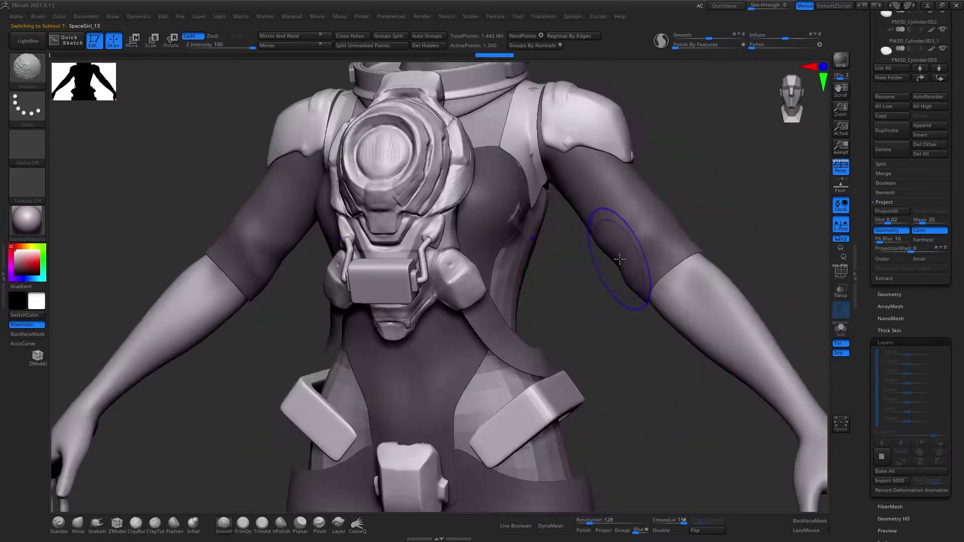
{"action": "mouse_move", "coordinate": [620, 259]}
{"action": "left_mouse_down"}
{"action": "mouse_move", "coordinate": [564, 284]}
{"action": "mouse_move", "coordinate": [532, 236]}
{"action": "mouse_move", "coordinate": [638, 263]}
{"action": "mouse_move", "coordinate": [581, 236]}
{"action": "left_mouse_up"}
{"action": "key", "text": "shift+f"}
Position the pink hip frame bracket with the gizmo and zoom in close on it
{"action": "key", "text": "w"}
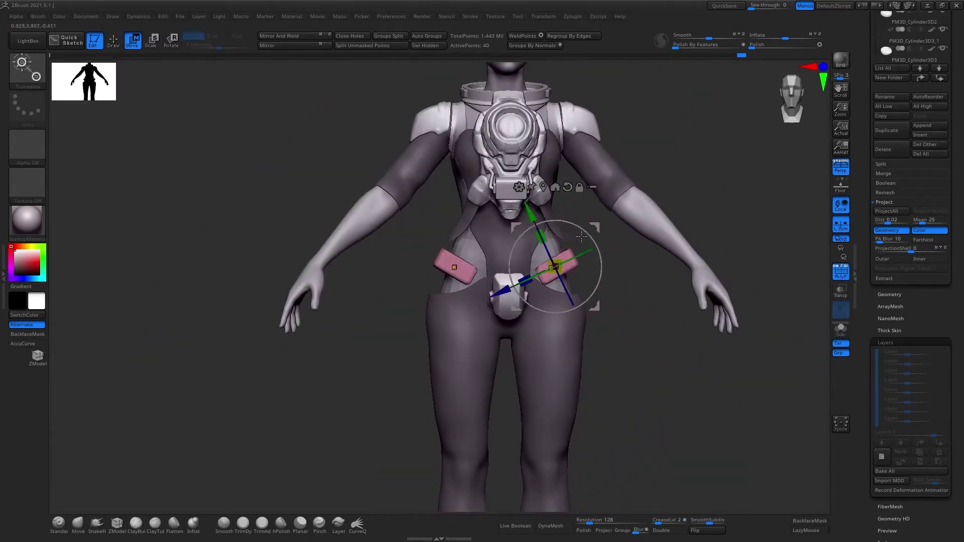
{"action": "key", "text": "q"}
{"action": "key", "text": "f"}
{"action": "mouse_move", "coordinate": [674, 215]}
{"action": "left_mouse_down"}
{"action": "mouse_move", "coordinate": [650, 230]}
{"action": "mouse_move", "coordinate": [672, 285]}
{"action": "mouse_move", "coordinate": [745, 207]}
{"action": "mouse_move", "coordinate": [643, 305]}
{"action": "left_mouse_up"}
Switch to the ZModeler brush and try an edge action on the hip strap
{"action": "key", "text": "b"}
{"action": "key", "text": "z"}
{"action": "key", "text": "m"}
{"action": "key", "text": "space"}
{"action": "left_click", "coordinate": [644, 305]}
Crease the hip strap edge loops with ZModeler Crease, target EdgeLoop Partial
{"action": "left_click", "coordinate": [633, 265]}
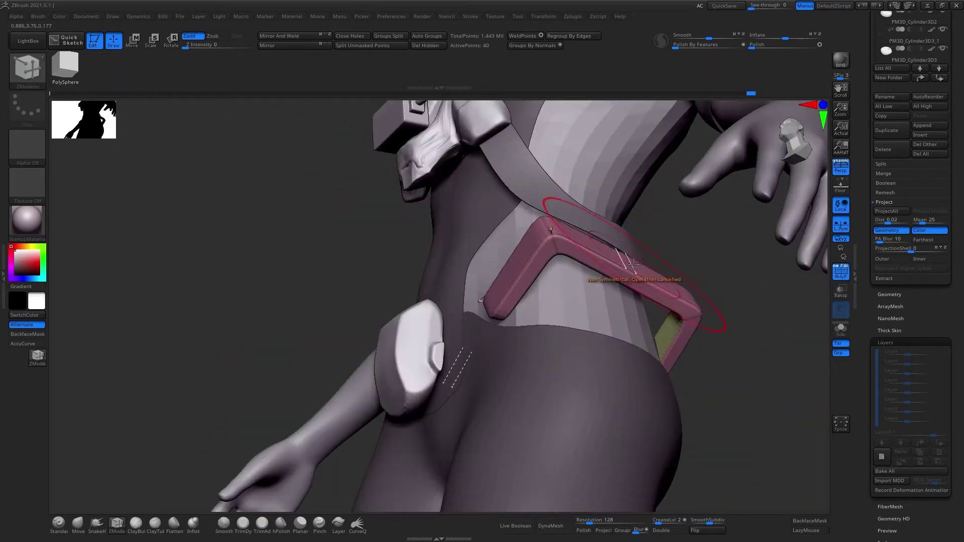
{"action": "key", "text": "space"}
{"action": "mouse_move", "coordinate": [640, 364]}
{"action": "left_mouse_down"}
{"action": "mouse_move", "coordinate": [688, 254]}
{"action": "mouse_move", "coordinate": [576, 305]}
{"action": "left_mouse_up"}
{"action": "key", "text": "space"}
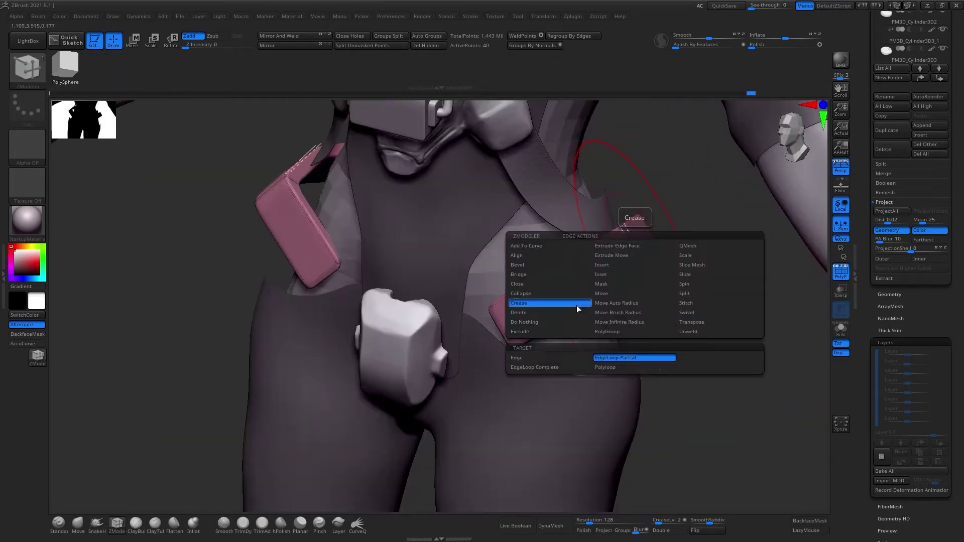
{"action": "left_click", "coordinate": [577, 306]}
{"action": "mouse_move", "coordinate": [699, 276]}
{"action": "left_mouse_down"}
{"action": "mouse_move", "coordinate": [757, 258]}
{"action": "mouse_move", "coordinate": [646, 297]}
{"action": "mouse_move", "coordinate": [648, 242]}
{"action": "mouse_move", "coordinate": [658, 258]}
{"action": "mouse_move", "coordinate": [637, 238]}
{"action": "mouse_move", "coordinate": [627, 261]}
{"action": "mouse_move", "coordinate": [688, 258]}
{"action": "mouse_move", "coordinate": [653, 290]}
{"action": "mouse_move", "coordinate": [728, 348]}
{"action": "mouse_move", "coordinate": [684, 322]}
{"action": "left_mouse_up"}
{"action": "key", "text": "space"}
{"action": "left_click", "coordinate": [649, 294]}
Check the creased strap with PolyFrame, then frame the whole suit from the front
{"action": "key", "text": "shift+f"}
{"action": "key", "text": "f"}
{"action": "key", "text": "shift+f"}
{"action": "key", "text": "f"}
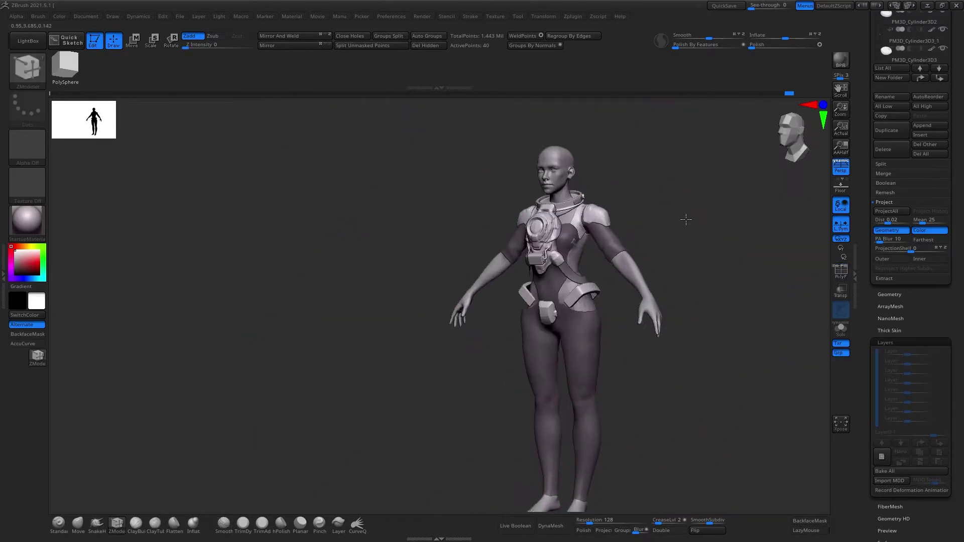
{"action": "left_click_drag", "start_coordinate": [686, 220], "coordinate": [578, 243], "text": "alt"}
{"action": "key", "text": "b"}
{"action": "key", "text": "m"}
{"action": "key", "text": "v"}
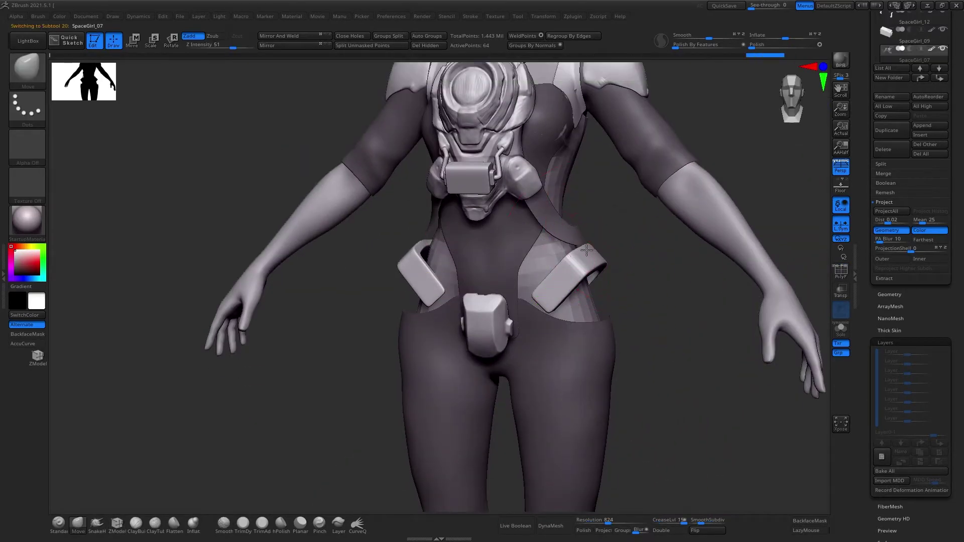
{"action": "mouse_move", "coordinate": [602, 166]}
{"action": "left_mouse_down", "text": "alt"}
{"action": "mouse_move", "coordinate": [680, 177]}
{"action": "mouse_move", "coordinate": [695, 156]}
{"action": "mouse_move", "coordinate": [651, 171]}
{"action": "mouse_move", "coordinate": [660, 179]}
{"action": "mouse_move", "coordinate": [554, 211]}
{"action": "mouse_move", "coordinate": [633, 206]}
{"action": "left_mouse_up", "text": "alt"}
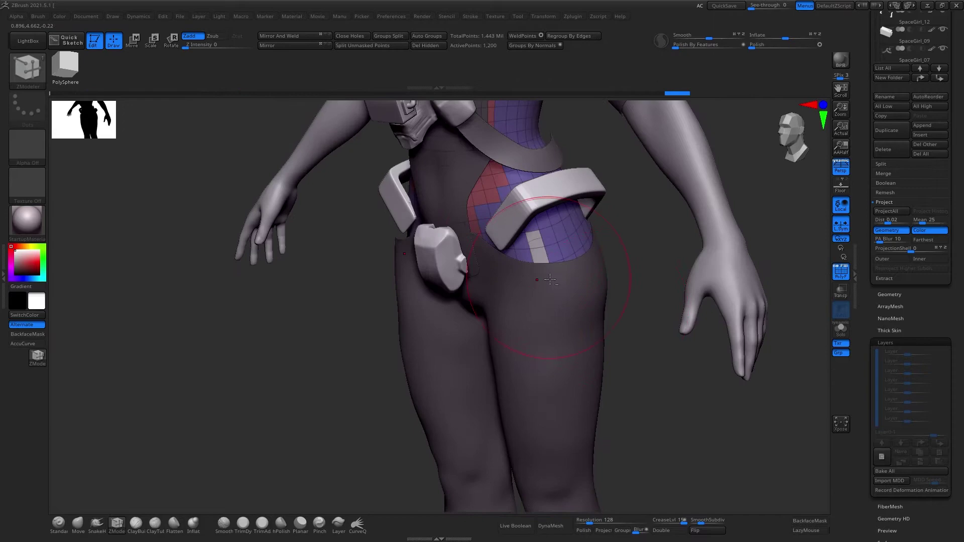
Create the green hip panels with ZModeler and flip their facing in Display Properties
{"action": "mouse_move", "coordinate": [549, 280]}
{"action": "left_mouse_down"}
{"action": "mouse_move", "coordinate": [572, 266]}
{"action": "mouse_move", "coordinate": [617, 294]}
{"action": "left_mouse_up"}
{"action": "key", "text": "space"}
{"action": "left_click", "coordinate": [585, 246]}
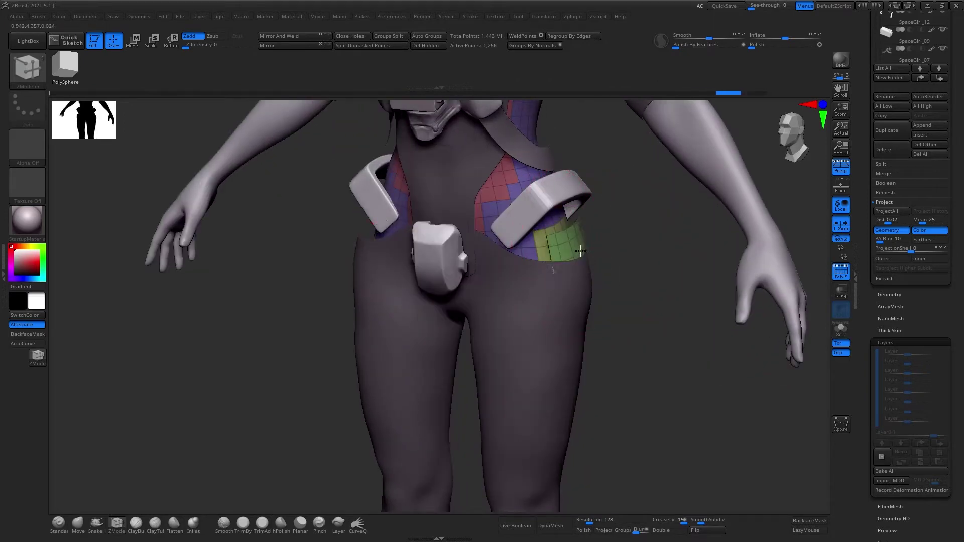
{"action": "left_click_drag", "start_coordinate": [581, 251], "coordinate": [628, 465], "text": "shift"}
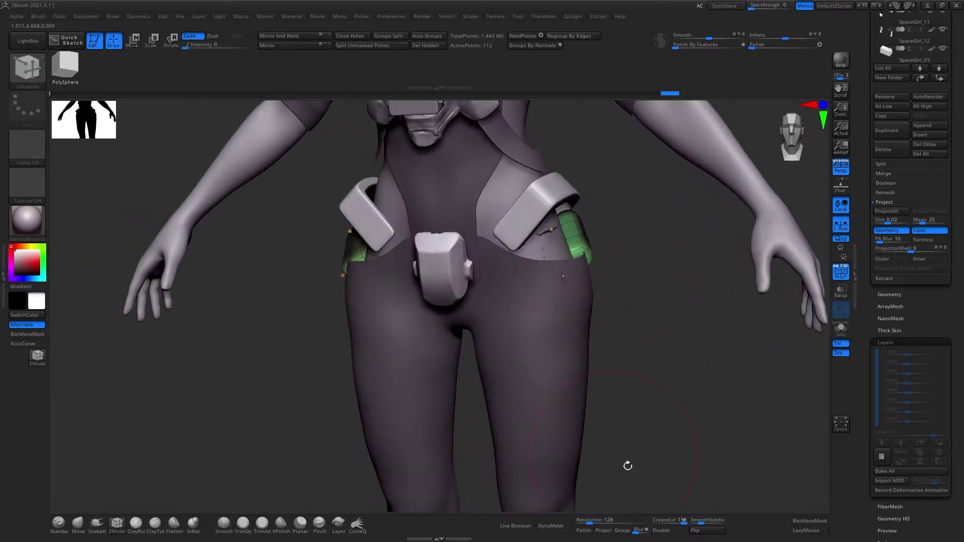
{"action": "left_click", "coordinate": [705, 531]}
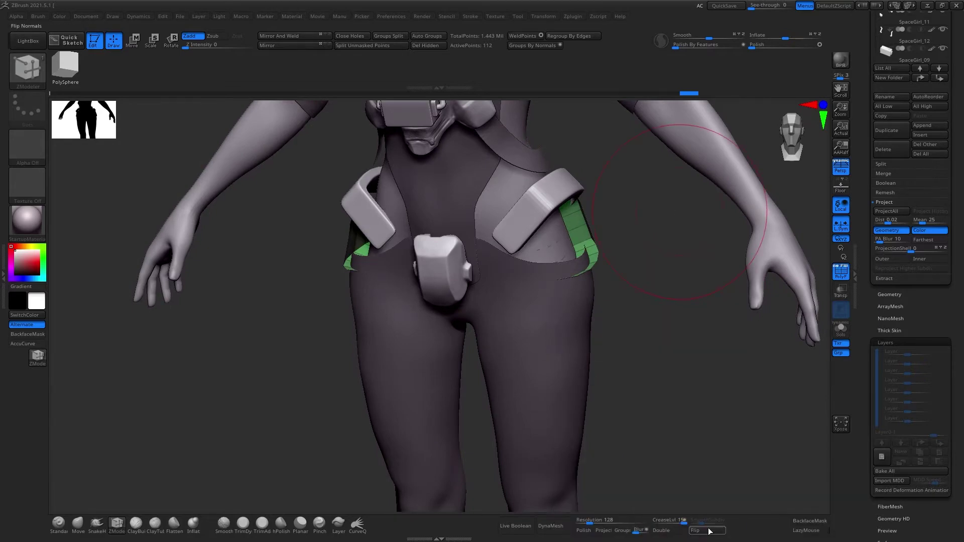
Reposition the green panel on the hip with the Move gizmo
{"action": "mouse_move", "coordinate": [690, 332]}
{"action": "left_mouse_down"}
{"action": "mouse_move", "coordinate": [667, 361]}
{"action": "mouse_move", "coordinate": [684, 387]}
{"action": "mouse_move", "coordinate": [653, 381]}
{"action": "left_mouse_up"}
{"action": "left_click", "coordinate": [840, 329]}
{"action": "left_click", "coordinate": [840, 329]}
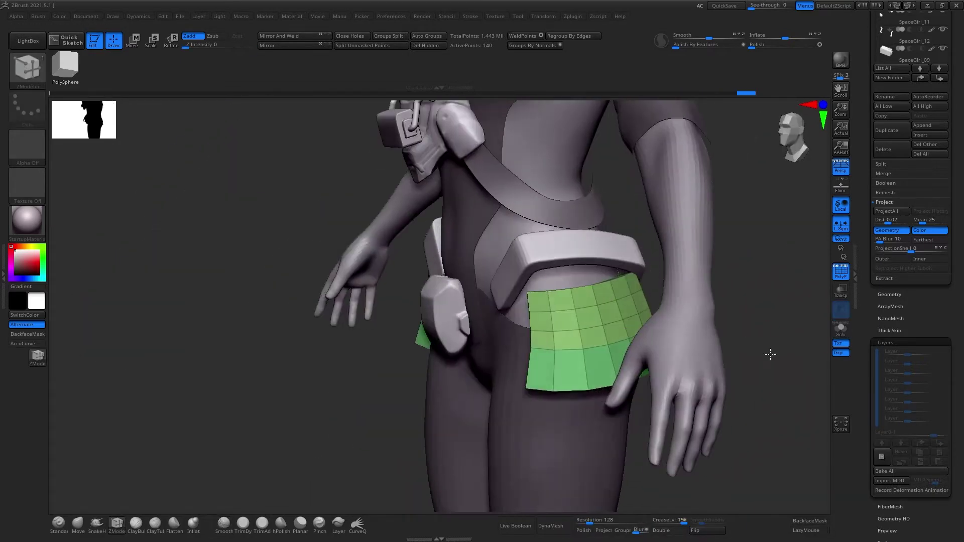
{"action": "key", "text": "w"}
{"action": "mouse_move", "coordinate": [728, 401]}
{"action": "left_mouse_down"}
{"action": "mouse_move", "coordinate": [660, 294]}
{"action": "mouse_move", "coordinate": [653, 302]}
{"action": "mouse_move", "coordinate": [672, 281]}
{"action": "mouse_move", "coordinate": [672, 245]}
{"action": "mouse_move", "coordinate": [748, 295]}
{"action": "mouse_move", "coordinate": [749, 204]}
{"action": "mouse_move", "coordinate": [817, 297]}
{"action": "mouse_move", "coordinate": [693, 280]}
{"action": "left_mouse_up"}
{"action": "key", "text": "q"}
Solo the green panel and delete its middle polygons to split it into two pieces
{"action": "left_click", "coordinate": [840, 328]}
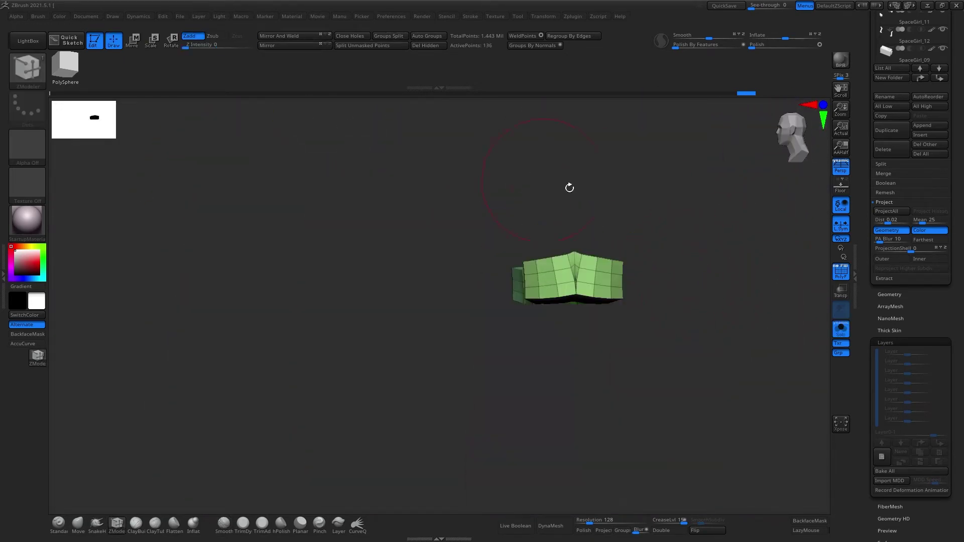
{"action": "key", "text": "f"}
{"action": "left_click_drag", "start_coordinate": [569, 187], "coordinate": [543, 283]}
{"action": "left_click_drag", "start_coordinate": [560, 234], "coordinate": [542, 215]}
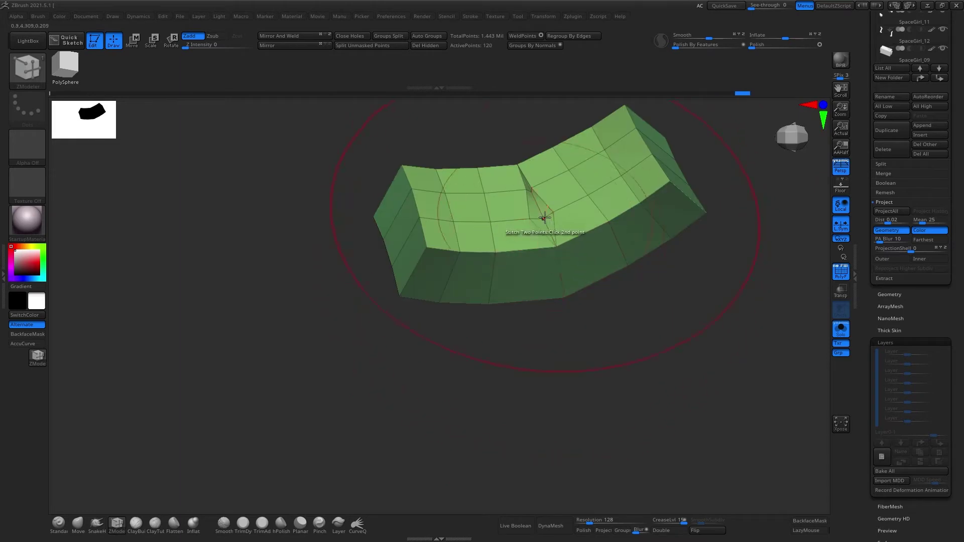
{"action": "left_click_drag", "start_coordinate": [517, 183], "coordinate": [637, 383]}
{"action": "left_click_drag", "start_coordinate": [381, 352], "coordinate": [693, 241]}
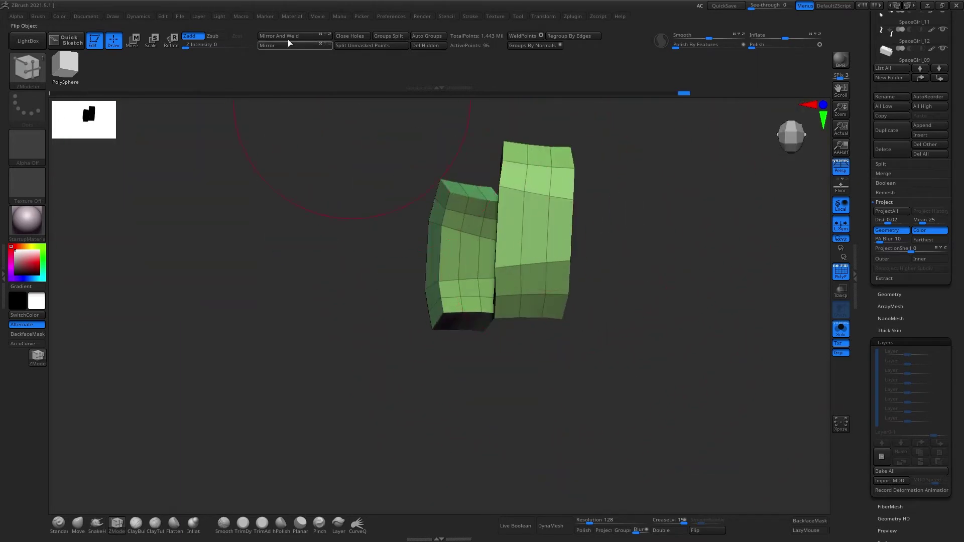
{"action": "mouse_move", "coordinate": [670, 185]}
{"action": "left_mouse_down", "text": "ctrl"}
{"action": "mouse_move", "coordinate": [552, 289]}
{"action": "mouse_move", "coordinate": [591, 219]}
{"action": "left_mouse_up", "text": "ctrl"}
{"action": "key", "text": "q"}
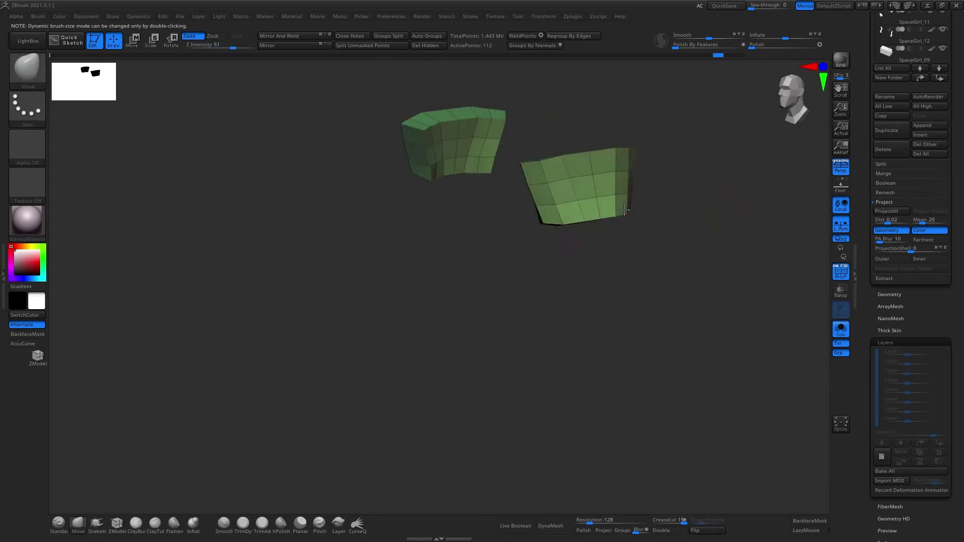
Show the full character and select the SpaceGirl_15 pouch subtool with PolyFrame on
{"action": "left_click", "coordinate": [841, 327]}
{"action": "mouse_move", "coordinate": [581, 183]}
{"action": "left_mouse_down"}
{"action": "mouse_move", "coordinate": [636, 194]}
{"action": "mouse_move", "coordinate": [668, 164]}
{"action": "mouse_move", "coordinate": [678, 200]}
{"action": "mouse_move", "coordinate": [588, 270]}
{"action": "mouse_move", "coordinate": [700, 260]}
{"action": "mouse_move", "coordinate": [688, 262]}
{"action": "mouse_move", "coordinate": [674, 216]}
{"action": "mouse_move", "coordinate": [669, 273]}
{"action": "mouse_move", "coordinate": [646, 265]}
{"action": "mouse_move", "coordinate": [659, 279]}
{"action": "mouse_move", "coordinate": [648, 250]}
{"action": "mouse_move", "coordinate": [678, 290]}
{"action": "mouse_move", "coordinate": [602, 276]}
{"action": "mouse_move", "coordinate": [698, 259]}
{"action": "mouse_move", "coordinate": [684, 267]}
{"action": "mouse_move", "coordinate": [718, 514]}
{"action": "left_mouse_up"}
{"action": "key", "text": "b"}
{"action": "key", "text": "z"}
{"action": "key", "text": "m"}
{"action": "key", "text": "shift+f"}
{"action": "left_click", "coordinate": [688, 263], "text": "alt"}
Adjust the right hip pouch against the hip with the Move brush and gizmo
{"action": "key", "text": "b"}
{"action": "key", "text": "m"}
{"action": "key", "text": "v"}
{"action": "key", "text": "shift+f"}
{"action": "left_click", "coordinate": [646, 264], "text": "alt"}
{"action": "key", "text": "w"}
{"action": "key", "text": "q"}
DynaMesh the pouch into a solid mesh at resolution 224
{"action": "key", "text": "b"}
{"action": "key", "text": "m"}
{"action": "key", "text": "v"}
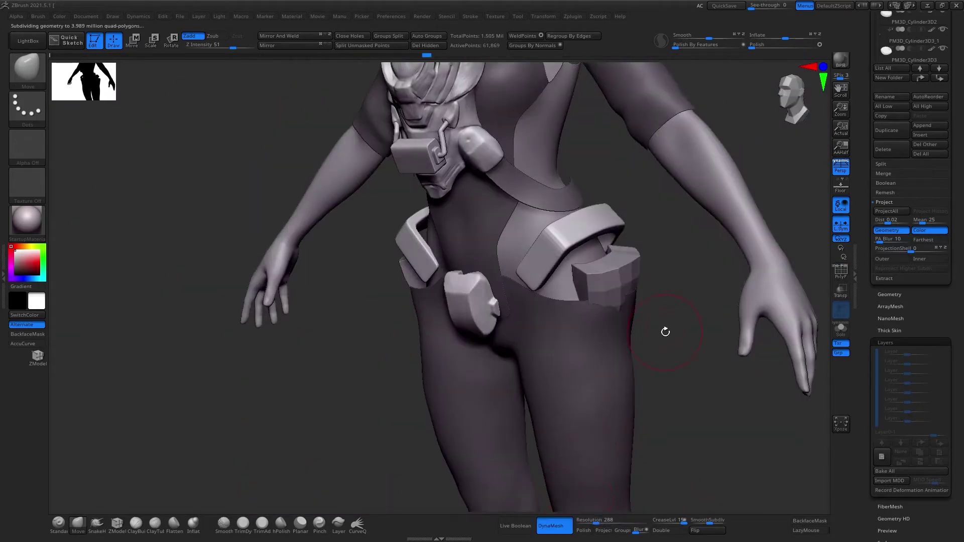
{"action": "left_click", "coordinate": [529, 532]}
{"action": "mouse_move", "coordinate": [530, 532]}
{"action": "left_mouse_down"}
{"action": "mouse_move", "coordinate": [684, 333]}
{"action": "mouse_move", "coordinate": [693, 267]}
{"action": "mouse_move", "coordinate": [609, 220]}
{"action": "left_mouse_up"}
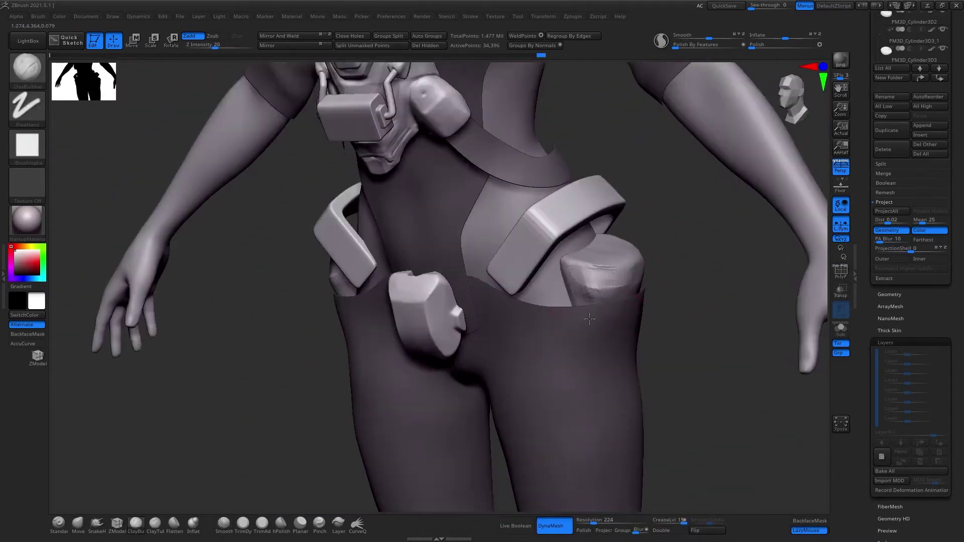
Smooth both DynaMeshed hip pouches into rounded shapes against the thighs
{"action": "right_click_drag", "start_coordinate": [589, 319], "coordinate": [661, 261]}
{"action": "mouse_move", "coordinate": [604, 282]}
{"action": "right_mouse_down", "text": "shift"}
{"action": "mouse_move", "coordinate": [709, 282]}
{"action": "mouse_move", "coordinate": [633, 224]}
{"action": "mouse_move", "coordinate": [669, 232]}
{"action": "mouse_move", "coordinate": [669, 283]}
{"action": "right_mouse_up", "text": "shift"}
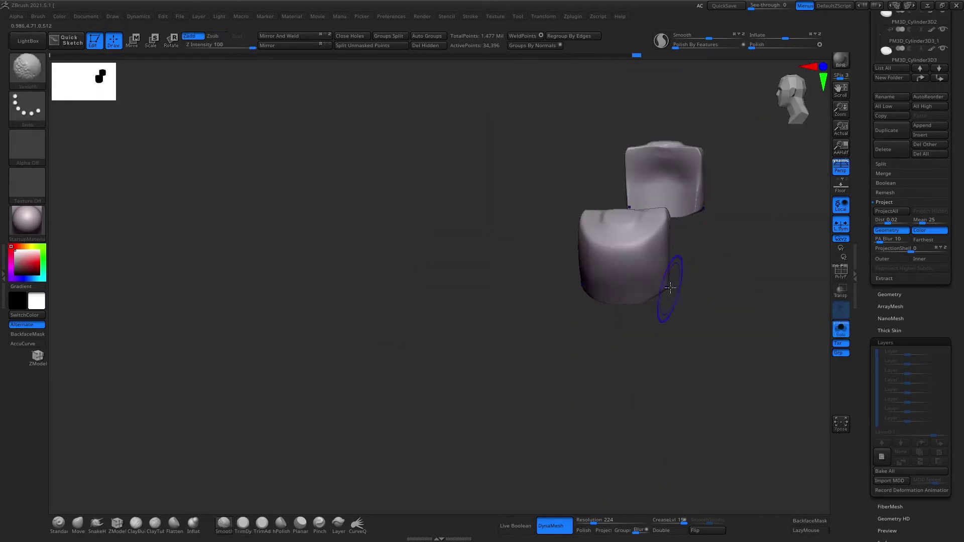
{"action": "right_click_drag", "start_coordinate": [671, 288], "coordinate": [712, 319]}
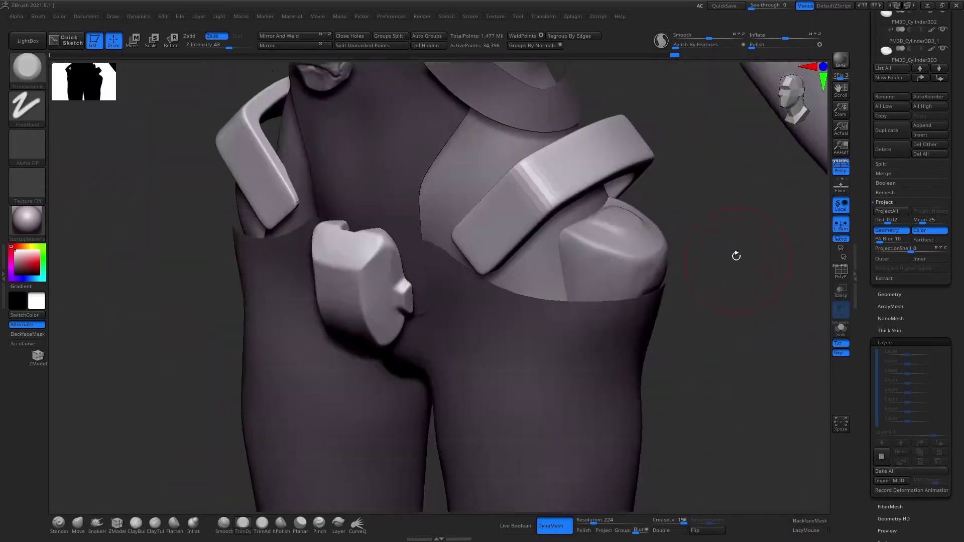
{"action": "mouse_move", "coordinate": [662, 258]}
{"action": "right_mouse_down"}
{"action": "mouse_move", "coordinate": [637, 280]}
{"action": "mouse_move", "coordinate": [645, 248]}
{"action": "mouse_move", "coordinate": [662, 280]}
{"action": "mouse_move", "coordinate": [676, 368]}
{"action": "right_mouse_up"}
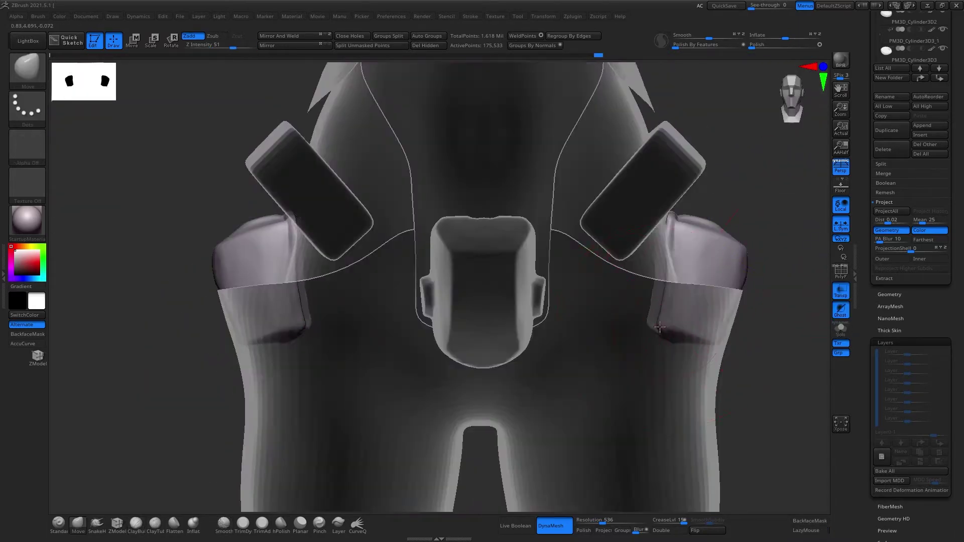
Frame the hips and legs and bring up the transform gizmo for the pouch
{"action": "mouse_move", "coordinate": [685, 341]}
{"action": "right_mouse_down"}
{"action": "mouse_move", "coordinate": [720, 260]}
{"action": "mouse_move", "coordinate": [760, 310]}
{"action": "mouse_move", "coordinate": [675, 272]}
{"action": "mouse_move", "coordinate": [670, 242]}
{"action": "right_mouse_up"}
{"action": "key", "text": "f"}
{"action": "key", "text": "w"}
{"action": "mouse_move", "coordinate": [719, 304]}
{"action": "right_mouse_down", "text": "ctrl"}
{"action": "mouse_move", "coordinate": [656, 280]}
{"action": "mouse_move", "coordinate": [676, 354]}
{"action": "mouse_move", "coordinate": [687, 302]}
{"action": "mouse_move", "coordinate": [660, 293]}
{"action": "mouse_move", "coordinate": [648, 302]}
{"action": "mouse_move", "coordinate": [688, 248]}
{"action": "mouse_move", "coordinate": [668, 249]}
{"action": "right_mouse_up", "text": "ctrl"}
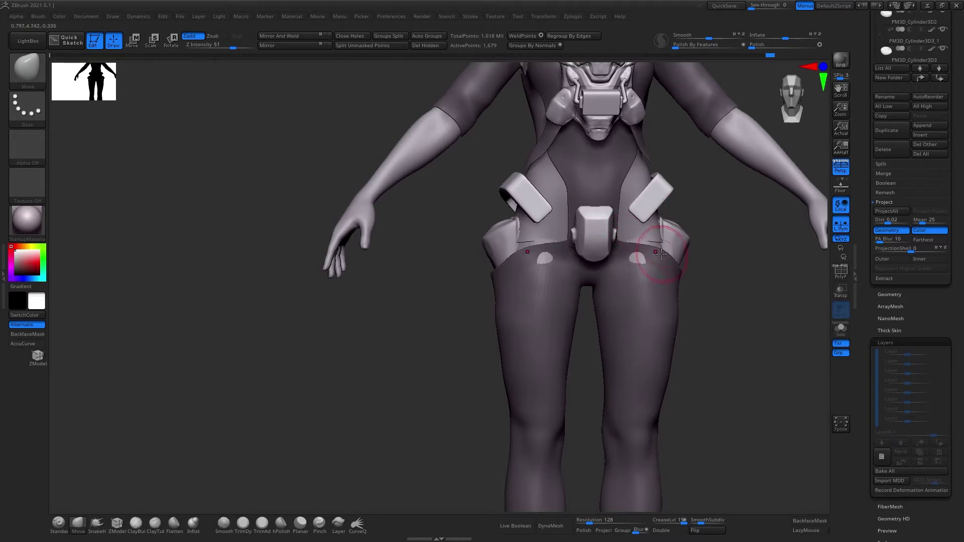
Move the first hip pouch in against the hip with the gizmo
{"action": "mouse_move", "coordinate": [597, 293]}
{"action": "right_mouse_down"}
{"action": "mouse_move", "coordinate": [667, 318]}
{"action": "mouse_move", "coordinate": [723, 280]}
{"action": "mouse_move", "coordinate": [651, 272]}
{"action": "mouse_move", "coordinate": [668, 311]}
{"action": "mouse_move", "coordinate": [636, 236]}
{"action": "right_mouse_up"}
{"action": "left_click", "coordinate": [646, 281], "text": "alt"}
{"action": "key", "text": "w"}
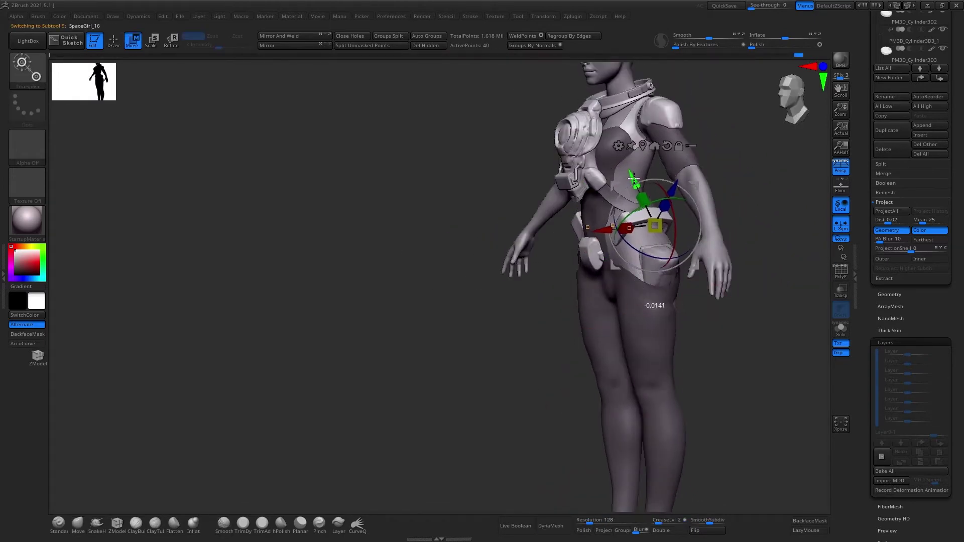
{"action": "mouse_move", "coordinate": [634, 176]}
{"action": "right_mouse_down"}
{"action": "mouse_move", "coordinate": [687, 251]}
{"action": "mouse_move", "coordinate": [652, 236]}
{"action": "mouse_move", "coordinate": [696, 189]}
{"action": "right_mouse_up"}
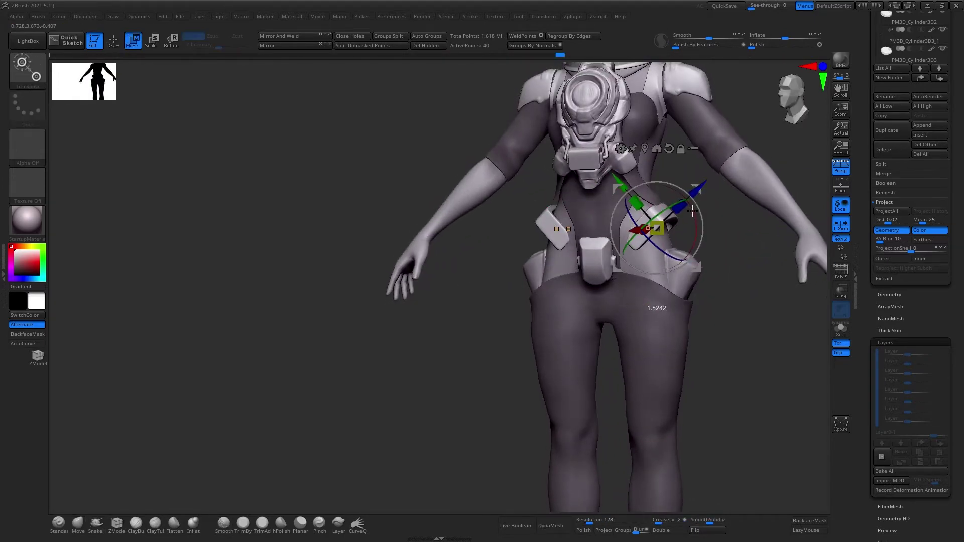
{"action": "mouse_move", "coordinate": [725, 226]}
{"action": "right_mouse_down"}
{"action": "mouse_move", "coordinate": [606, 198]}
{"action": "mouse_move", "coordinate": [768, 333]}
{"action": "mouse_move", "coordinate": [675, 257]}
{"action": "right_mouse_up"}
Select the other hip pouch and bring up the gizmo to position it
{"action": "left_click", "coordinate": [606, 198], "text": "alt"}
{"action": "left_click", "coordinate": [675, 257], "text": "alt"}
{"action": "key", "text": "q"}
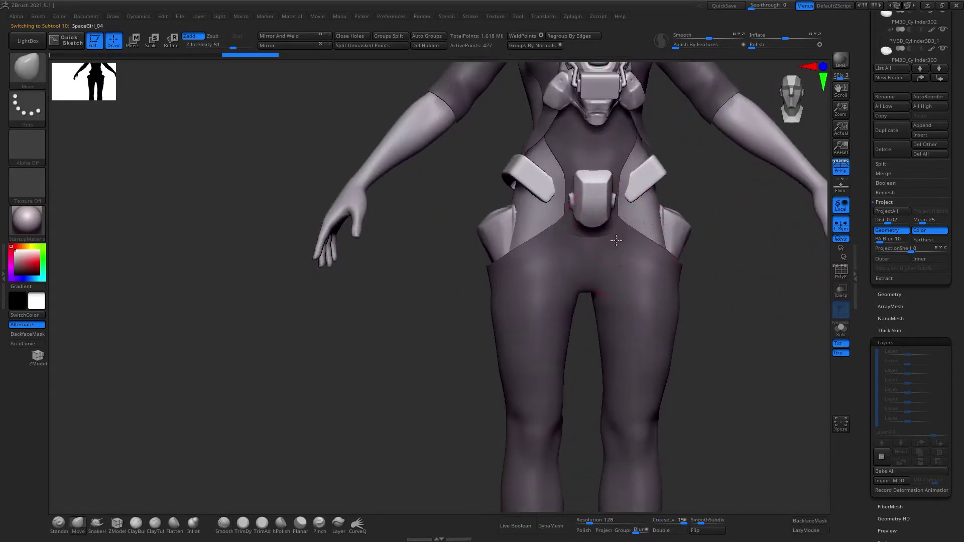
{"action": "mouse_move", "coordinate": [606, 228]}
{"action": "right_mouse_down", "text": "ctrl"}
{"action": "mouse_move", "coordinate": [624, 269]}
{"action": "mouse_move", "coordinate": [656, 296]}
{"action": "mouse_move", "coordinate": [643, 281]}
{"action": "mouse_move", "coordinate": [626, 285]}
{"action": "mouse_move", "coordinate": [684, 254]}
{"action": "mouse_move", "coordinate": [619, 191]}
{"action": "mouse_move", "coordinate": [688, 254]}
{"action": "mouse_move", "coordinate": [643, 285]}
{"action": "right_mouse_up", "text": "ctrl"}
{"action": "key", "text": "w"}
{"action": "left_click", "coordinate": [618, 191], "text": "alt"}
Make SpaceGirl_15 active with the DamStandard brush and view the hip from the side
{"action": "key", "text": "q"}
{"action": "left_click", "coordinate": [658, 267], "text": "alt"}
{"action": "key", "text": "b"}
{"action": "key", "text": "d"}
{"action": "key", "text": "s"}
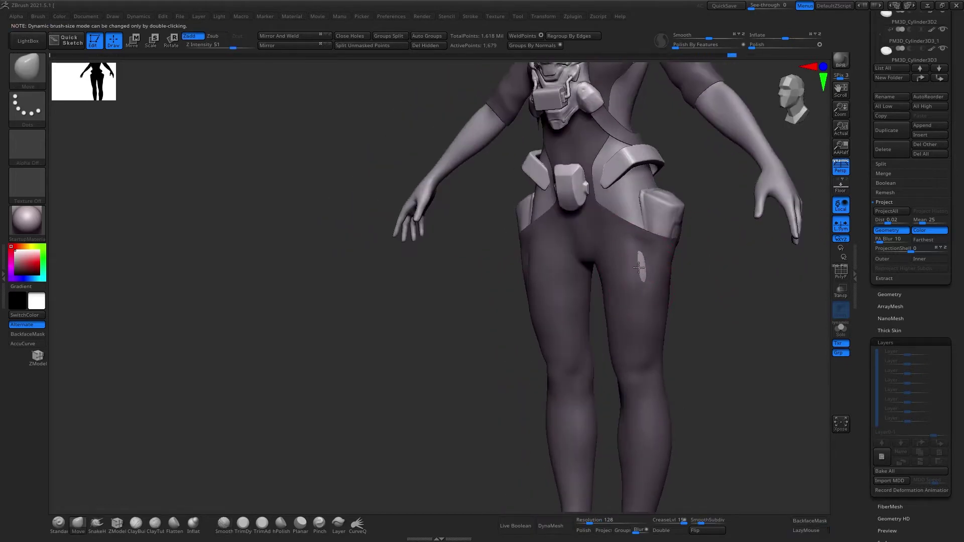
{"action": "key", "text": "f"}
{"action": "mouse_move", "coordinate": [732, 209]}
{"action": "right_mouse_down"}
{"action": "mouse_move", "coordinate": [667, 290]}
{"action": "mouse_move", "coordinate": [709, 228]}
{"action": "right_mouse_up"}
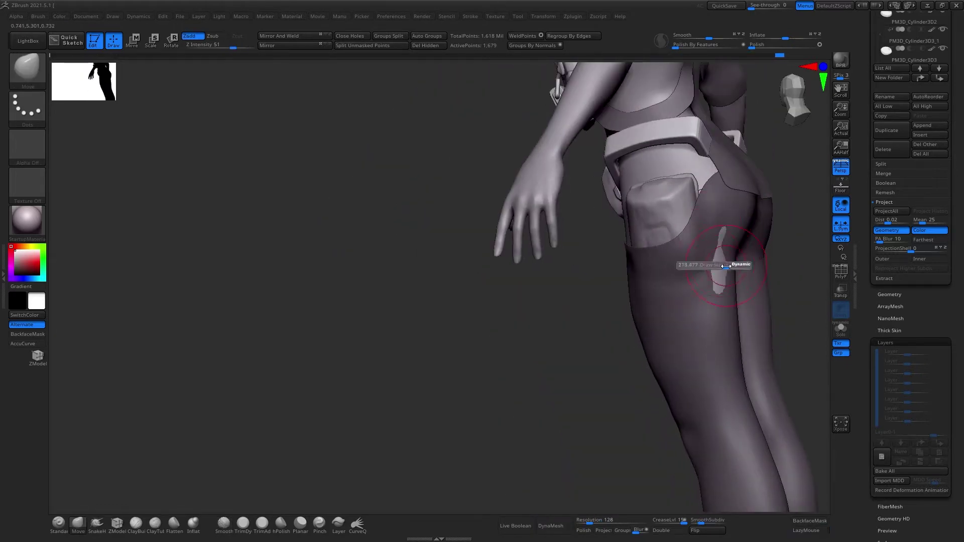
{"action": "mouse_move", "coordinate": [725, 266]}
{"action": "right_mouse_down"}
{"action": "mouse_move", "coordinate": [653, 235]}
{"action": "mouse_move", "coordinate": [742, 247]}
{"action": "mouse_move", "coordinate": [739, 300]}
{"action": "right_mouse_up"}
Select the shorts subtool with PolyFrame on and switch to ZModeler for polygrouping
{"action": "key", "text": "shift+f"}
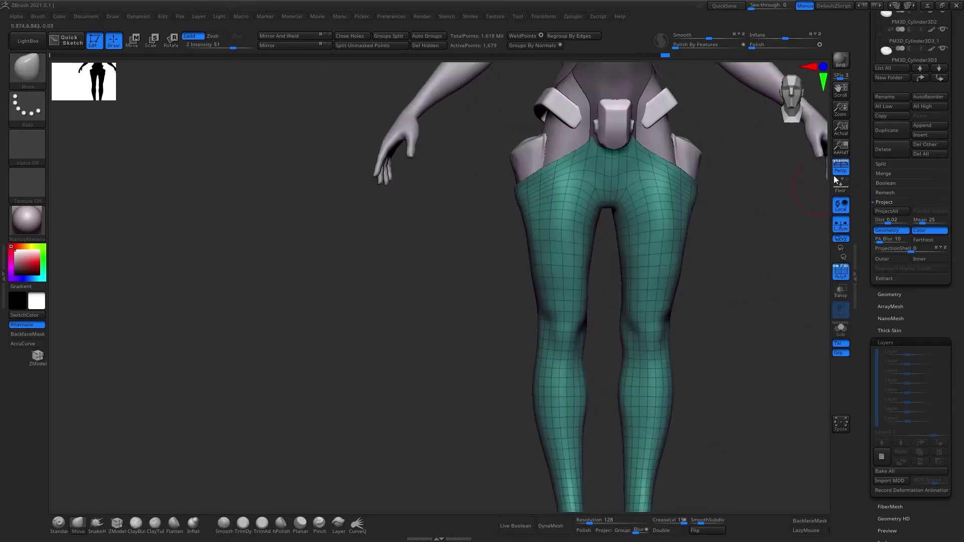
{"action": "left_click", "coordinate": [632, 239], "text": "alt"}
{"action": "right_click_drag", "start_coordinate": [632, 259], "coordinate": [690, 242]}
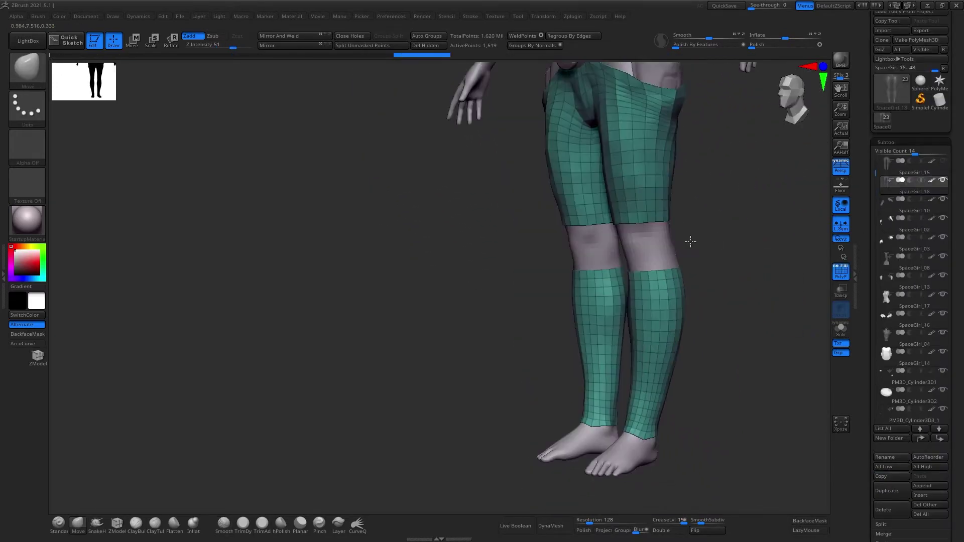
{"action": "mouse_move", "coordinate": [722, 192]}
{"action": "right_mouse_down", "text": "alt"}
{"action": "mouse_move", "coordinate": [732, 204]}
{"action": "mouse_move", "coordinate": [674, 252]}
{"action": "mouse_move", "coordinate": [710, 276]}
{"action": "mouse_move", "coordinate": [628, 186]}
{"action": "mouse_move", "coordinate": [604, 278]}
{"action": "mouse_move", "coordinate": [707, 217]}
{"action": "mouse_move", "coordinate": [740, 217]}
{"action": "right_mouse_up", "text": "alt"}
{"action": "key", "text": "b"}
{"action": "key", "text": "z"}
{"action": "key", "text": "m"}
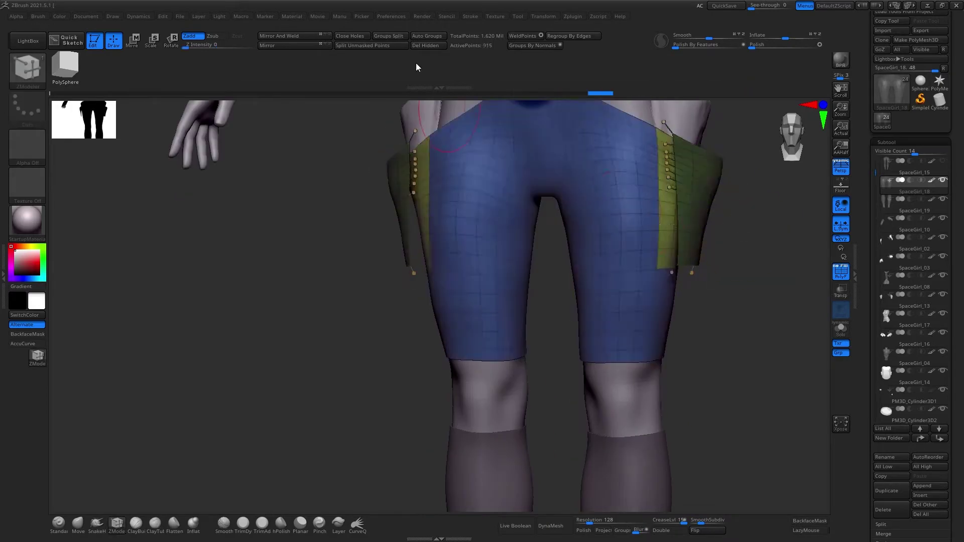
Split the green side strips off the shorts into their own subtool with Groups Split
{"action": "left_click", "coordinate": [388, 36]}
{"action": "mouse_move", "coordinate": [652, 251]}
{"action": "right_mouse_down"}
{"action": "mouse_move", "coordinate": [712, 166]}
{"action": "mouse_move", "coordinate": [680, 203]}
{"action": "right_mouse_up"}
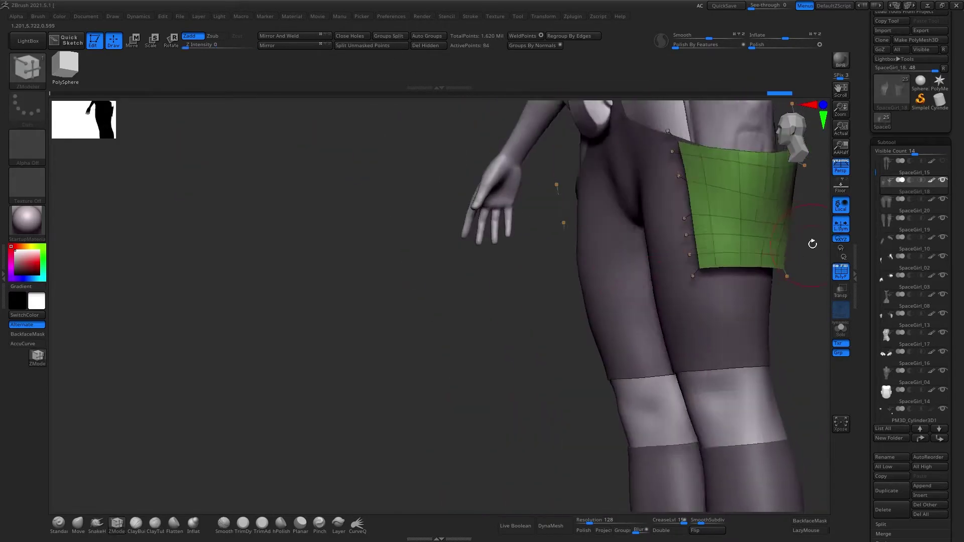
{"action": "key", "text": "b"}
{"action": "key", "text": "m"}
{"action": "key", "text": "v"}
{"action": "right_click_drag", "start_coordinate": [673, 260], "coordinate": [681, 214]}
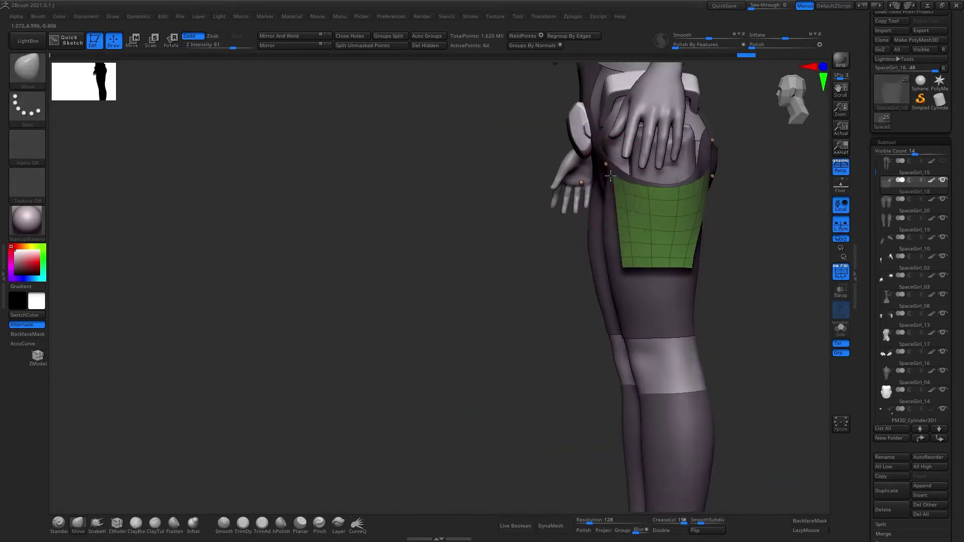
{"action": "key", "text": "b"}
{"action": "key", "text": "z"}
{"action": "key", "text": "m"}
{"action": "right_click_drag", "start_coordinate": [622, 272], "coordinate": [690, 215]}
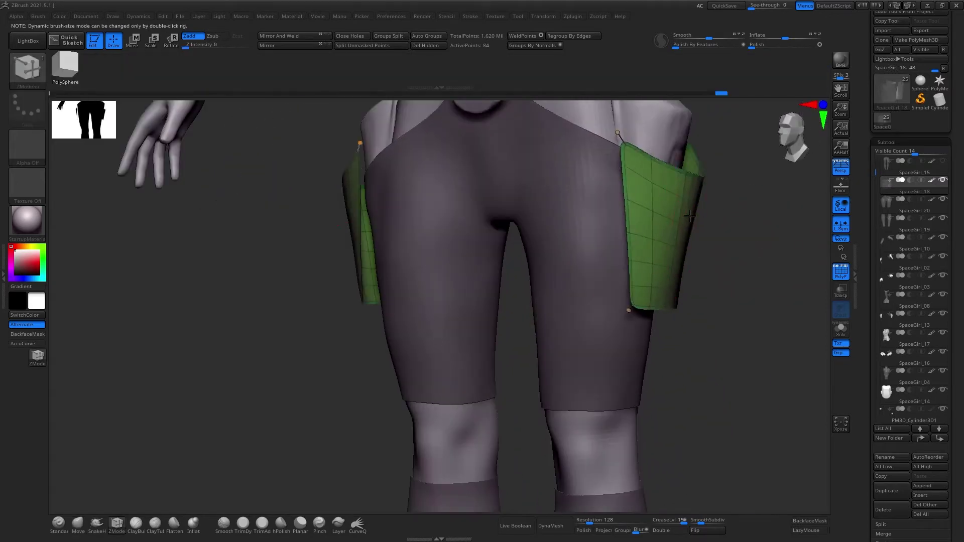
{"action": "mouse_move", "coordinate": [742, 327]}
{"action": "right_mouse_down", "text": "ctrl"}
{"action": "mouse_move", "coordinate": [719, 277]}
{"action": "mouse_move", "coordinate": [723, 301]}
{"action": "mouse_move", "coordinate": [719, 257]}
{"action": "mouse_move", "coordinate": [527, 236]}
{"action": "mouse_move", "coordinate": [256, 73]}
{"action": "right_mouse_up", "text": "ctrl"}
Square off the thigh pouches with Move and ZModeler, checking the polygroups with PolyF
{"action": "key", "text": "b"}
{"action": "key", "text": "m"}
{"action": "key", "text": "v"}
{"action": "mouse_move", "coordinate": [573, 358]}
{"action": "right_mouse_down"}
{"action": "mouse_move", "coordinate": [740, 331]}
{"action": "mouse_move", "coordinate": [735, 303]}
{"action": "mouse_move", "coordinate": [753, 226]}
{"action": "mouse_move", "coordinate": [694, 225]}
{"action": "mouse_move", "coordinate": [635, 297]}
{"action": "mouse_move", "coordinate": [677, 226]}
{"action": "mouse_move", "coordinate": [740, 275]}
{"action": "mouse_move", "coordinate": [656, 280]}
{"action": "mouse_move", "coordinate": [633, 265]}
{"action": "mouse_move", "coordinate": [811, 304]}
{"action": "mouse_move", "coordinate": [634, 290]}
{"action": "mouse_move", "coordinate": [767, 321]}
{"action": "mouse_move", "coordinate": [710, 323]}
{"action": "mouse_move", "coordinate": [688, 258]}
{"action": "mouse_move", "coordinate": [768, 224]}
{"action": "mouse_move", "coordinate": [679, 228]}
{"action": "mouse_move", "coordinate": [793, 236]}
{"action": "right_mouse_up"}
{"action": "key", "text": "shift+f"}
{"action": "key", "text": "shift+f"}
{"action": "key", "text": "b"}
{"action": "key", "text": "z"}
{"action": "key", "text": "m"}
{"action": "key", "text": "shift+f"}
{"action": "key", "text": "f"}
Refine the pouches' top flap bands with the Move and ClayBuildup brushes
{"action": "key", "text": "b"}
{"action": "key", "text": "m"}
{"action": "key", "text": "v"}
{"action": "key", "text": "b"}
{"action": "key", "text": "c"}
{"action": "key", "text": "b"}
{"action": "key", "text": "b"}
{"action": "key", "text": "m"}
{"action": "key", "text": "v"}
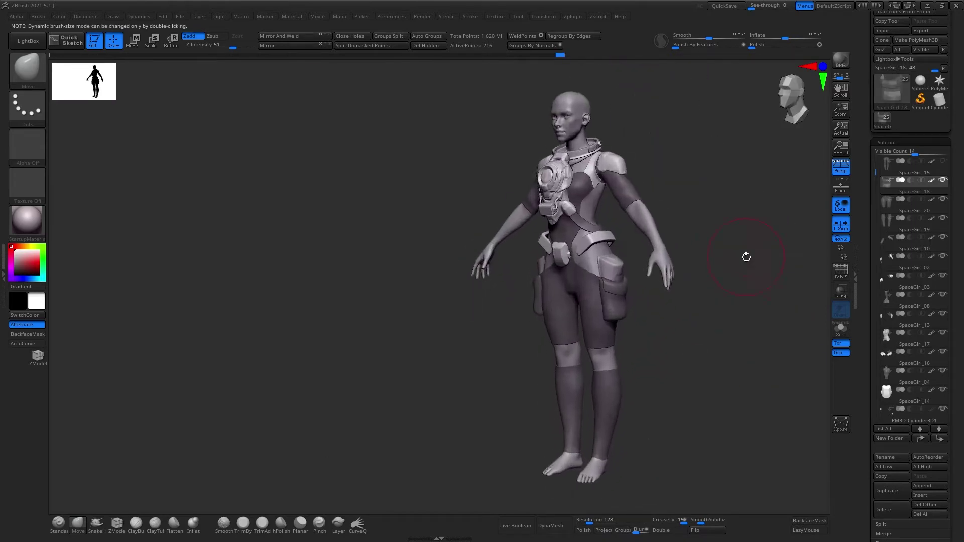
Select the SpaceGirl_20 side pouch piece and build up its surface with ClayBuildup and DamStandard
{"action": "key", "text": "b"}
{"action": "key", "text": "c"}
{"action": "key", "text": "b"}
{"action": "right_click_drag", "start_coordinate": [746, 257], "coordinate": [653, 304], "text": "alt"}
{"action": "left_click", "coordinate": [654, 303], "text": "alt"}
{"action": "key", "text": "b"}
{"action": "key", "text": "d"}
{"action": "key", "text": "s"}
Orbit from the hip side around to the back of the legs
{"action": "right_click_drag", "start_coordinate": [615, 252], "coordinate": [645, 311], "text": "alt"}
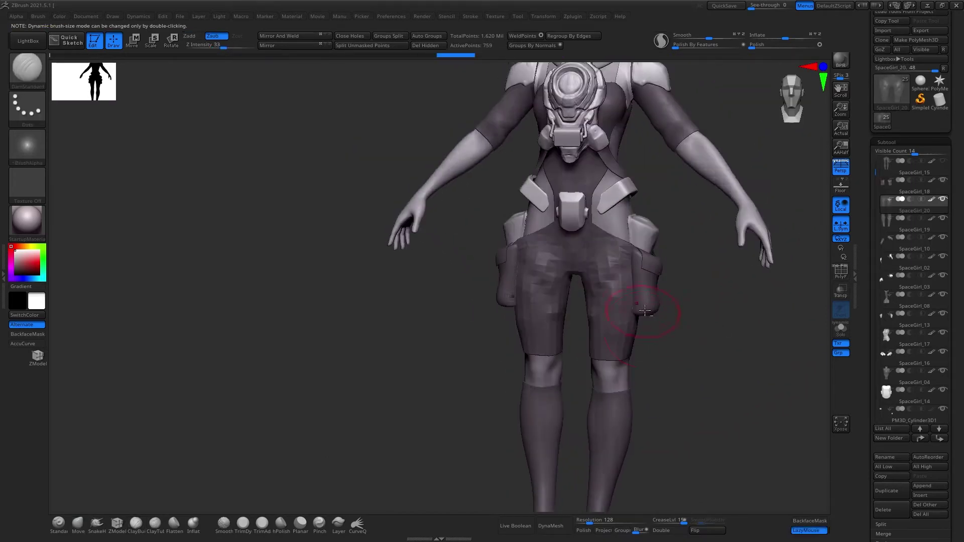
{"action": "right_click_drag", "start_coordinate": [620, 271], "coordinate": [702, 317], "text": "shift"}
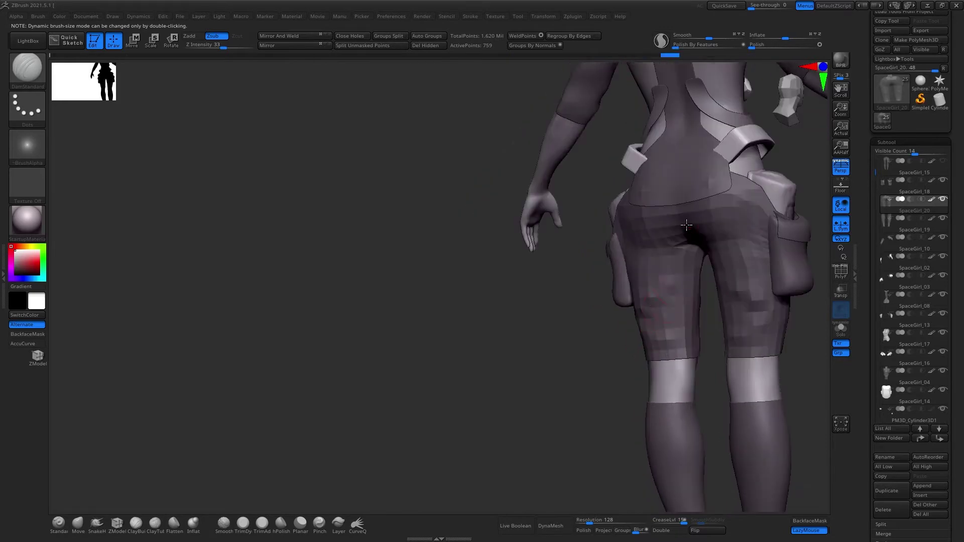
{"action": "left_click_drag", "start_coordinate": [662, 336], "coordinate": [708, 294]}
{"action": "mouse_move", "coordinate": [708, 294]}
{"action": "right_mouse_down"}
{"action": "mouse_move", "coordinate": [676, 325]}
{"action": "mouse_move", "coordinate": [616, 261]}
{"action": "mouse_move", "coordinate": [687, 296]}
{"action": "right_mouse_up"}
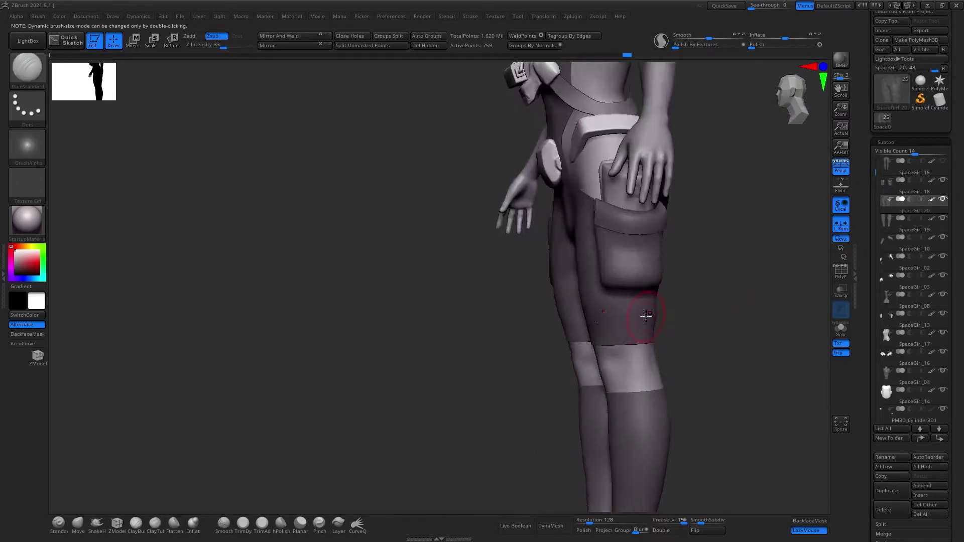
{"action": "right_click_drag", "start_coordinate": [629, 322], "coordinate": [665, 325]}
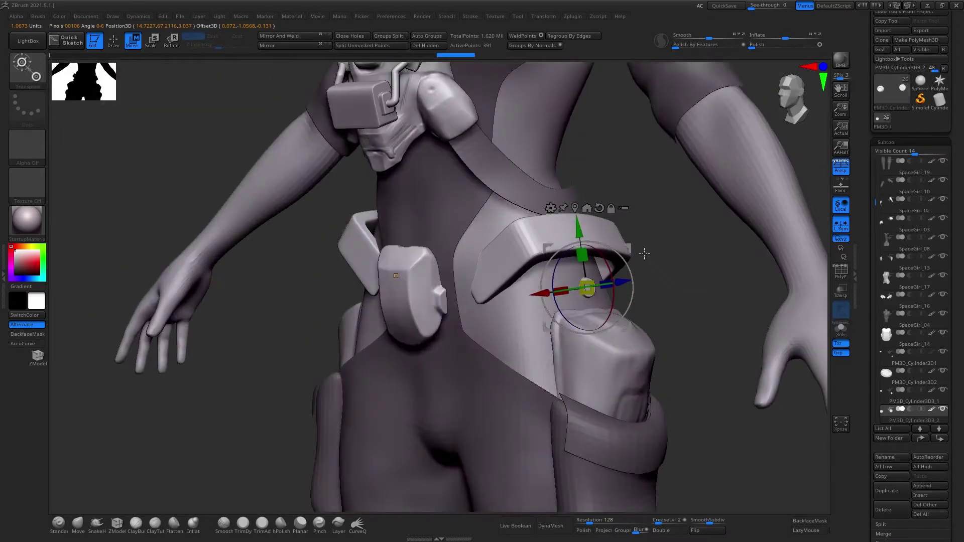
Orbit to the belt and make the hip ring connector PM3D_Cylinder3D3_2 active
{"action": "mouse_move", "coordinate": [617, 250]}
{"action": "left_mouse_down"}
{"action": "mouse_move", "coordinate": [790, 239]}
{"action": "mouse_move", "coordinate": [574, 167]}
{"action": "mouse_move", "coordinate": [797, 278]}
{"action": "left_mouse_up"}
{"action": "key", "text": "q"}
{"action": "key", "text": "q"}
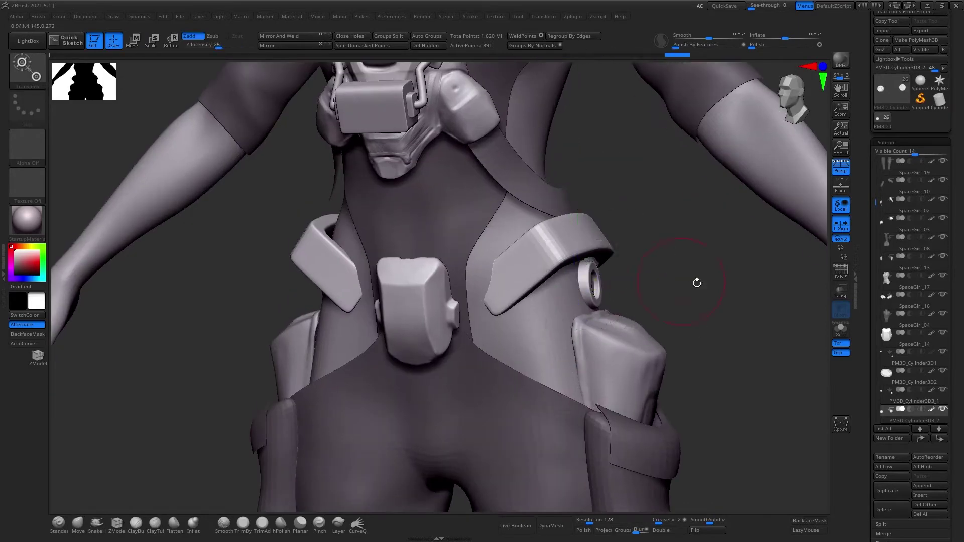
{"action": "mouse_move", "coordinate": [695, 280]}
{"action": "left_mouse_down"}
{"action": "mouse_move", "coordinate": [580, 269]}
{"action": "mouse_move", "coordinate": [667, 269]}
{"action": "mouse_move", "coordinate": [587, 290]}
{"action": "left_mouse_up"}
{"action": "left_click", "coordinate": [589, 290], "text": "alt"}
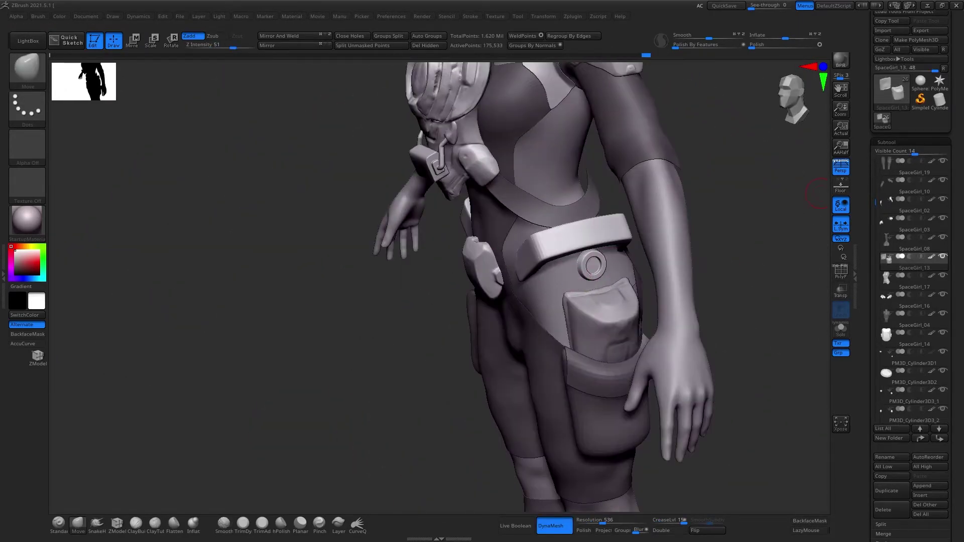
{"action": "right_click_drag", "start_coordinate": [706, 205], "coordinate": [652, 150], "text": "ctrl"}
{"action": "left_click", "coordinate": [624, 203], "text": "alt"}
Insert extra edge loops into the ring with ZModeler for a stepped rim
{"action": "key", "text": "b"}
{"action": "key", "text": "z"}
{"action": "key", "text": "m"}
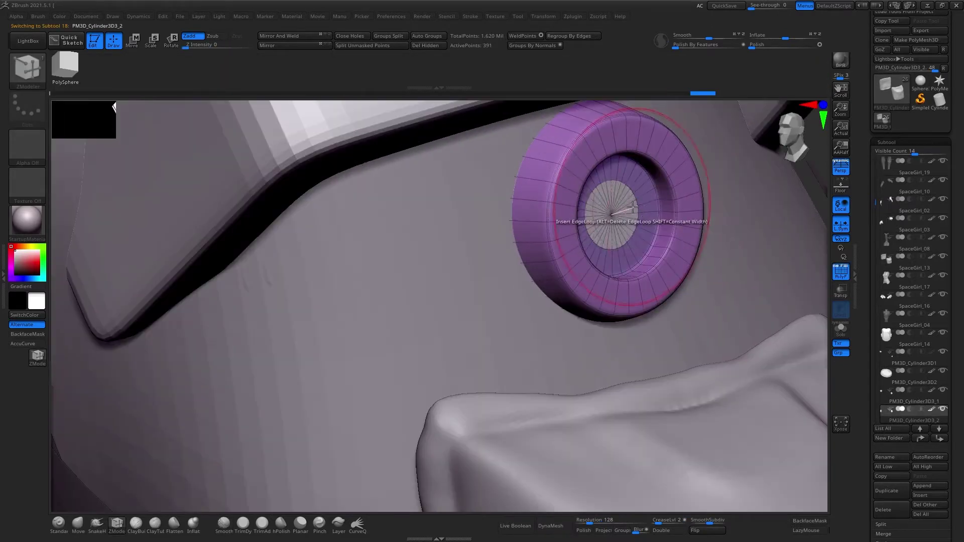
{"action": "mouse_move", "coordinate": [824, 202]}
{"action": "left_mouse_down"}
{"action": "mouse_move", "coordinate": [602, 408]}
{"action": "mouse_move", "coordinate": [767, 259]}
{"action": "left_mouse_up"}
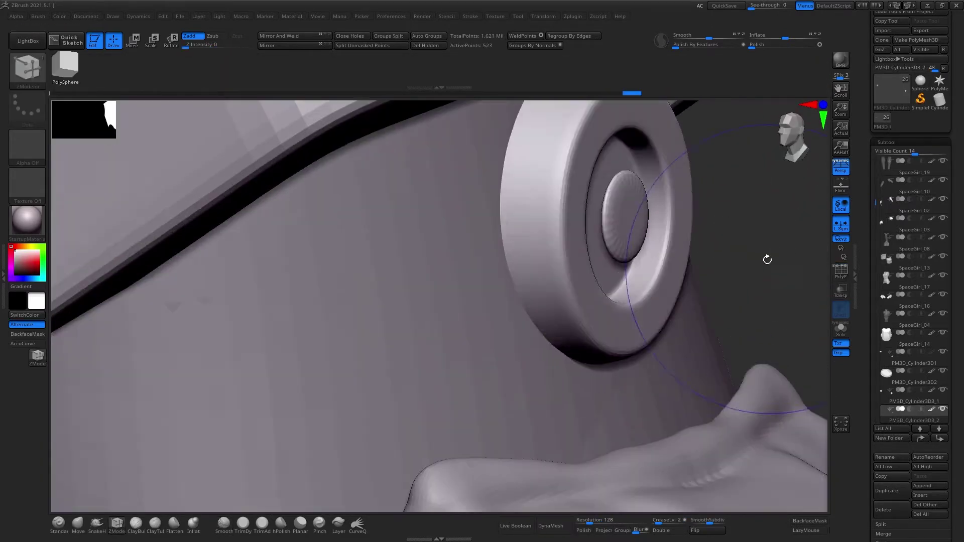
{"action": "left_click", "coordinate": [748, 212], "text": "ctrl+shift"}
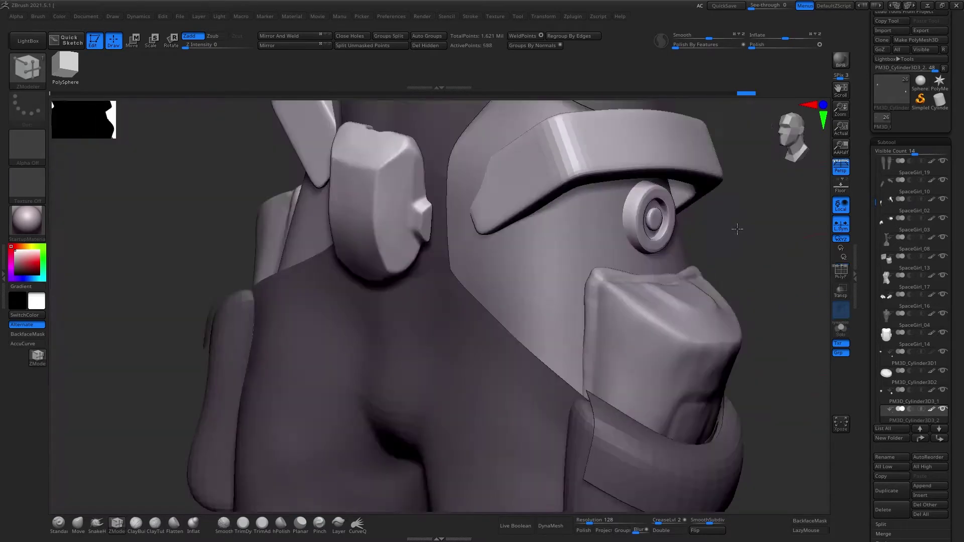
{"action": "key", "text": "f"}
Turn off PolyF, frame the full character and select the lower back belt panel
{"action": "key", "text": "shift+f"}
{"action": "key", "text": "f"}
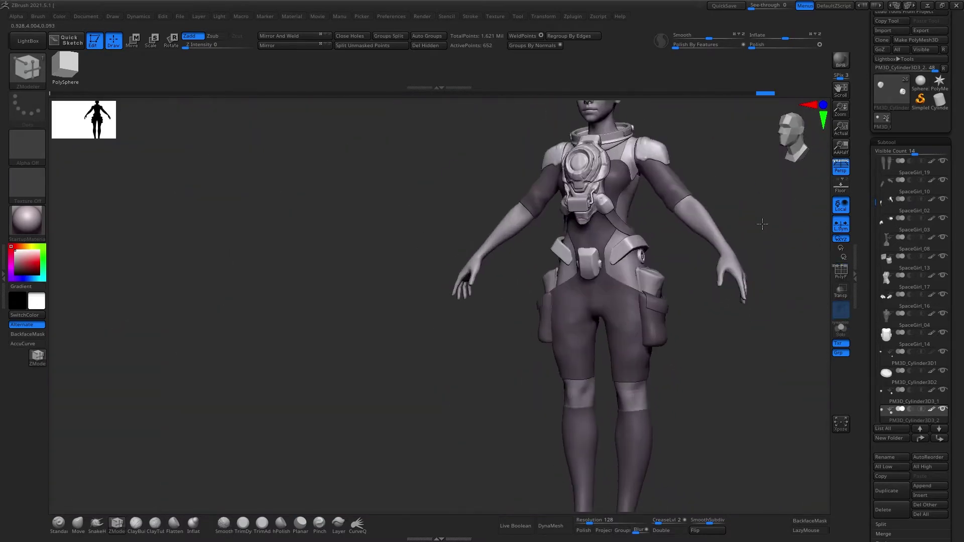
{"action": "key", "text": "b"}
{"action": "key", "text": "m"}
{"action": "key", "text": "v"}
{"action": "left_click", "coordinate": [624, 266], "text": "alt"}
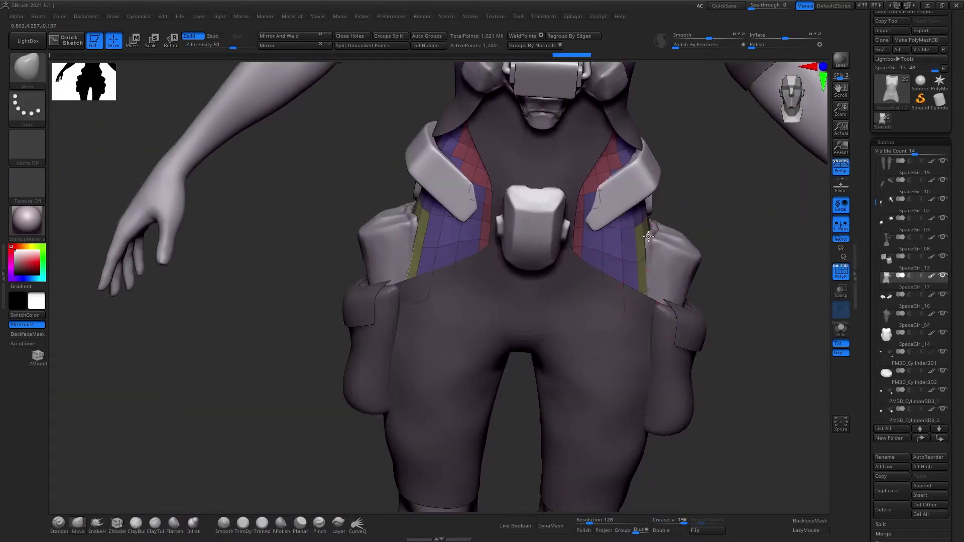
Zoom into the tall SpaceGirl_13 hip pocket with polygroups shown and smooth its surface
{"action": "right_click_drag", "start_coordinate": [648, 235], "coordinate": [654, 207], "text": "ctrl"}
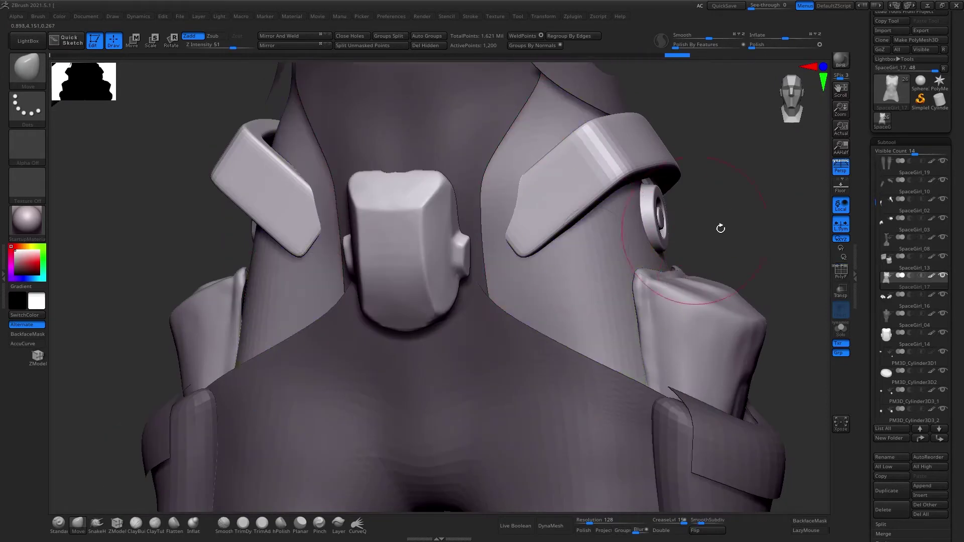
{"action": "right_click_drag", "start_coordinate": [721, 229], "coordinate": [596, 290], "text": "ctrl"}
{"action": "right_click_drag", "start_coordinate": [599, 253], "coordinate": [555, 247]}
{"action": "key", "text": "shift+f"}
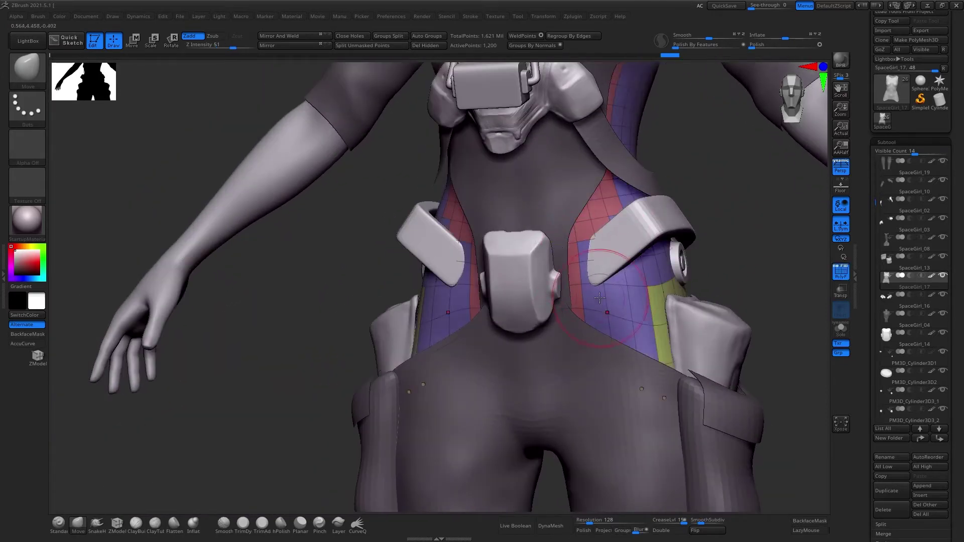
{"action": "mouse_move", "coordinate": [600, 298]}
{"action": "right_mouse_down", "text": "ctrl"}
{"action": "mouse_move", "coordinate": [577, 329]}
{"action": "mouse_move", "coordinate": [720, 362]}
{"action": "right_mouse_up", "text": "ctrl"}
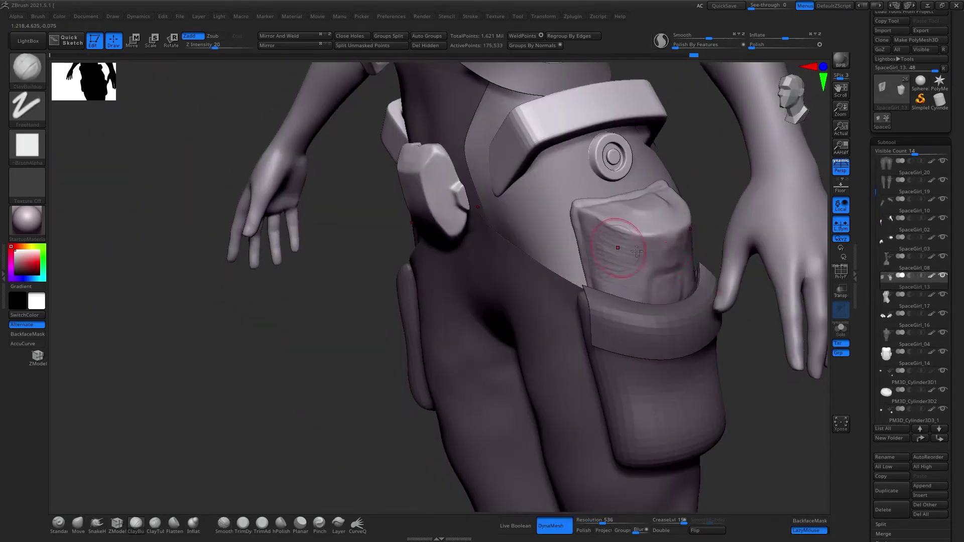
{"action": "mouse_move", "coordinate": [637, 251]}
{"action": "right_mouse_down"}
{"action": "mouse_move", "coordinate": [673, 211]}
{"action": "mouse_move", "coordinate": [658, 272]}
{"action": "mouse_move", "coordinate": [620, 265]}
{"action": "mouse_move", "coordinate": [645, 215]}
{"action": "mouse_move", "coordinate": [602, 219]}
{"action": "mouse_move", "coordinate": [756, 244]}
{"action": "right_mouse_up"}
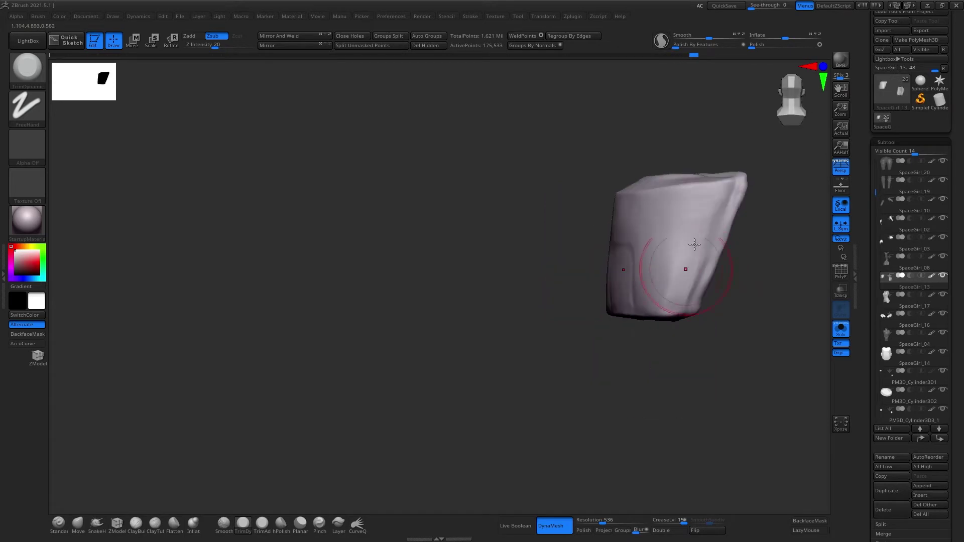
Inflate the isolated pocket piece, then turn Solo off to show the whole figure
{"action": "right_click_drag", "start_coordinate": [693, 239], "coordinate": [721, 266]}
{"action": "mouse_move", "coordinate": [567, 254]}
{"action": "right_mouse_down"}
{"action": "mouse_move", "coordinate": [649, 119]}
{"action": "mouse_move", "coordinate": [609, 176]}
{"action": "mouse_move", "coordinate": [677, 166]}
{"action": "mouse_move", "coordinate": [735, 194]}
{"action": "mouse_move", "coordinate": [713, 236]}
{"action": "right_mouse_up"}
{"action": "left_click", "coordinate": [194, 525]}
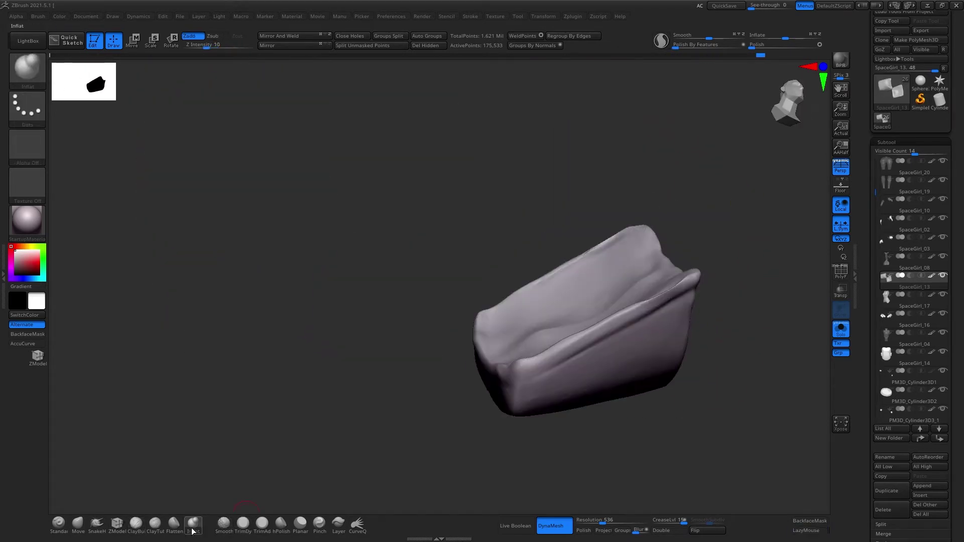
{"action": "mouse_move", "coordinate": [677, 286]}
{"action": "right_mouse_down"}
{"action": "mouse_move", "coordinate": [689, 312]}
{"action": "mouse_move", "coordinate": [688, 301]}
{"action": "mouse_move", "coordinate": [824, 326]}
{"action": "right_mouse_up"}
{"action": "left_click", "coordinate": [836, 330]}
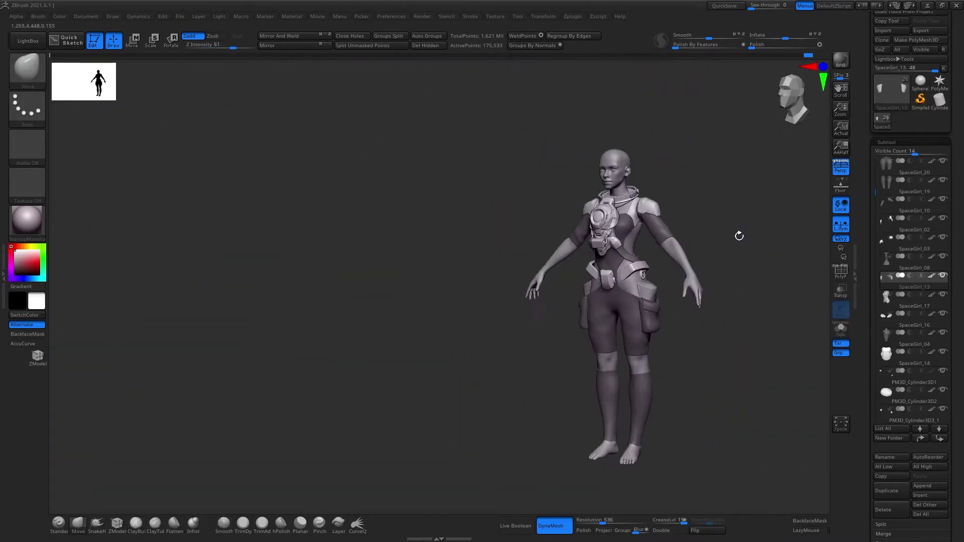
Duplicate the ring cylinder and move the copy beside the original on the right hip bracket
{"action": "right_click_drag", "start_coordinate": [731, 289], "coordinate": [778, 158], "text": "ctrl"}
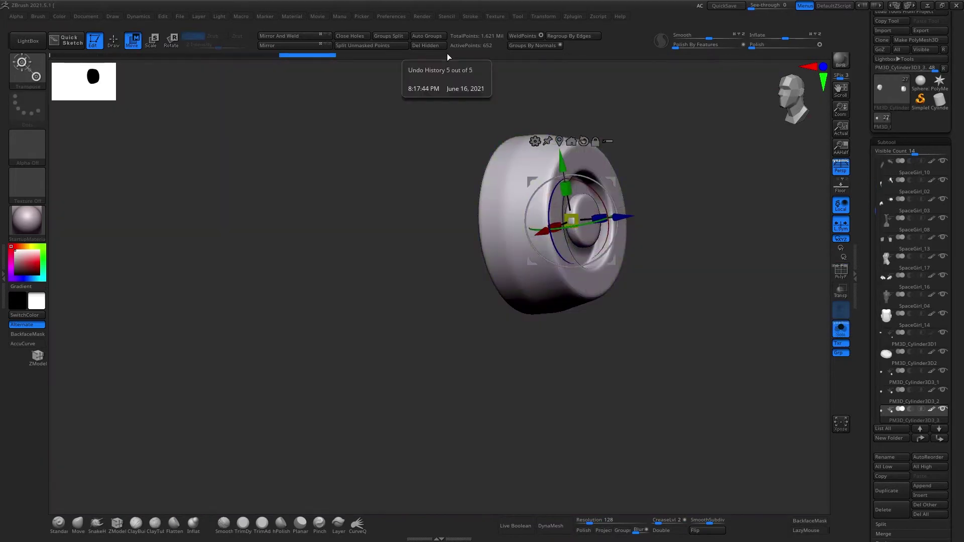
{"action": "mouse_move", "coordinate": [554, 231]}
{"action": "right_mouse_down"}
{"action": "mouse_move", "coordinate": [774, 222]}
{"action": "mouse_move", "coordinate": [762, 212]}
{"action": "mouse_move", "coordinate": [593, 216]}
{"action": "mouse_move", "coordinate": [729, 226]}
{"action": "mouse_move", "coordinate": [581, 216]}
{"action": "mouse_move", "coordinate": [605, 226]}
{"action": "right_mouse_up"}
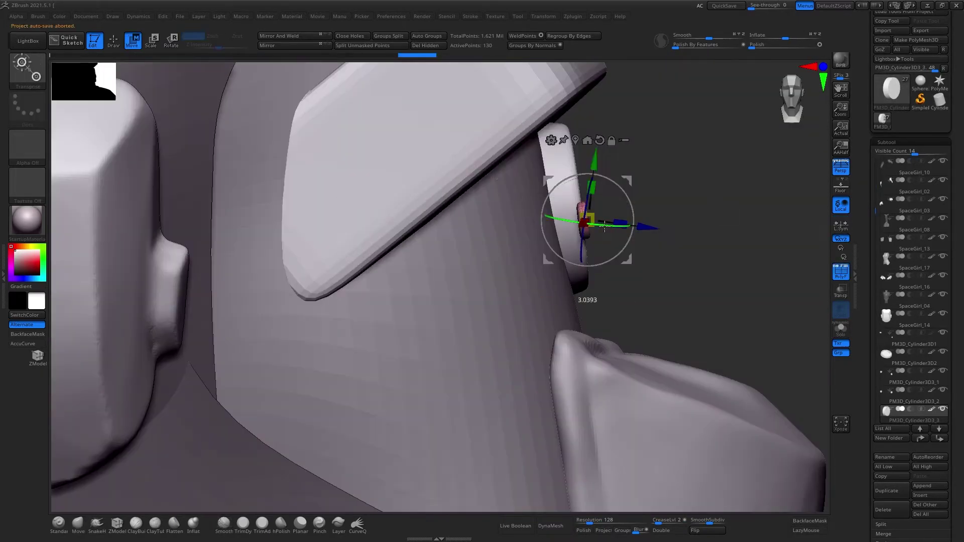
{"action": "right_click_drag", "start_coordinate": [676, 220], "coordinate": [549, 257]}
{"action": "left_click", "coordinate": [547, 271]}
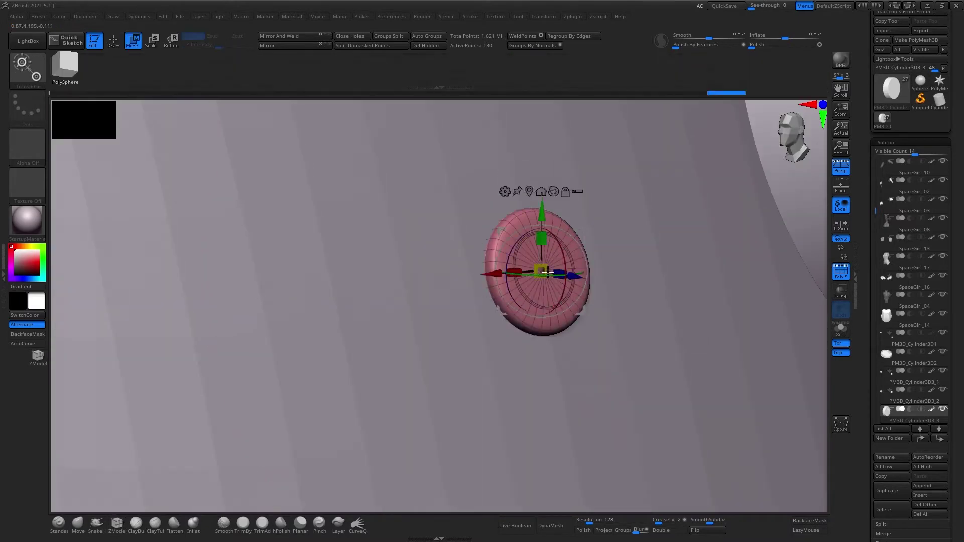
{"action": "mouse_move", "coordinate": [609, 260]}
{"action": "right_mouse_down", "text": "ctrl"}
{"action": "mouse_move", "coordinate": [661, 273]}
{"action": "mouse_move", "coordinate": [740, 261]}
{"action": "mouse_move", "coordinate": [630, 233]}
{"action": "right_mouse_up", "text": "ctrl"}
{"action": "mouse_move", "coordinate": [696, 233]}
{"action": "right_mouse_down", "text": "ctrl"}
{"action": "mouse_move", "coordinate": [648, 245]}
{"action": "mouse_move", "coordinate": [671, 263]}
{"action": "mouse_move", "coordinate": [602, 279]}
{"action": "mouse_move", "coordinate": [697, 217]}
{"action": "mouse_move", "coordinate": [803, 311]}
{"action": "right_mouse_up", "text": "ctrl"}
{"action": "key", "text": "w"}
{"action": "key", "text": "q"}
{"action": "left_click", "coordinate": [841, 329]}
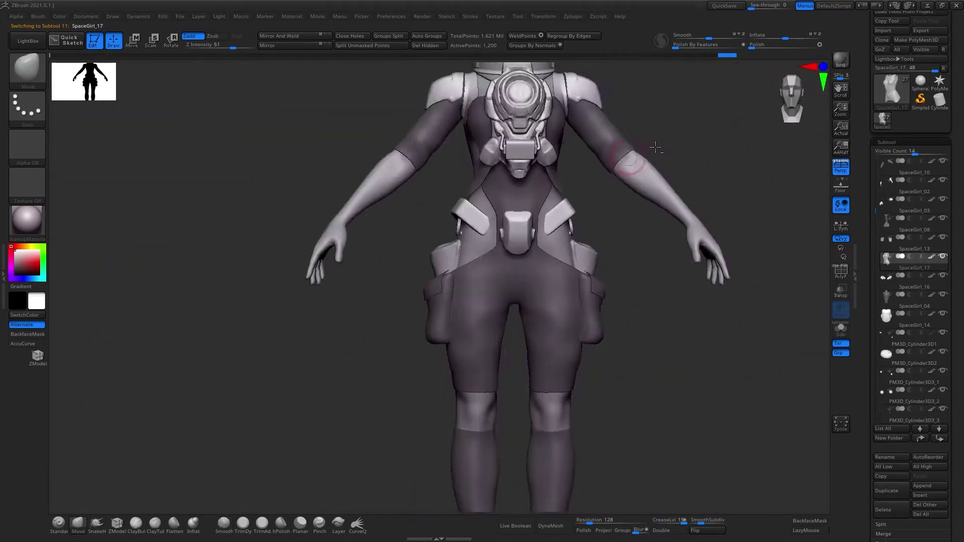
Save the project file with Ctrl+S
{"action": "left_click_drag", "start_coordinate": [655, 148], "coordinate": [688, 190]}
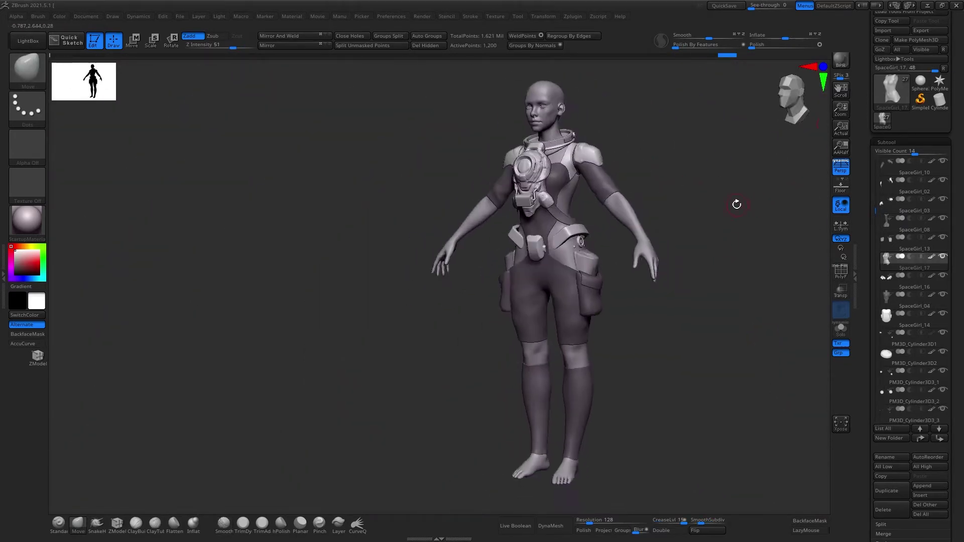
{"action": "key", "text": "ctrl+s"}
{"action": "left_click", "coordinate": [674, 405]}
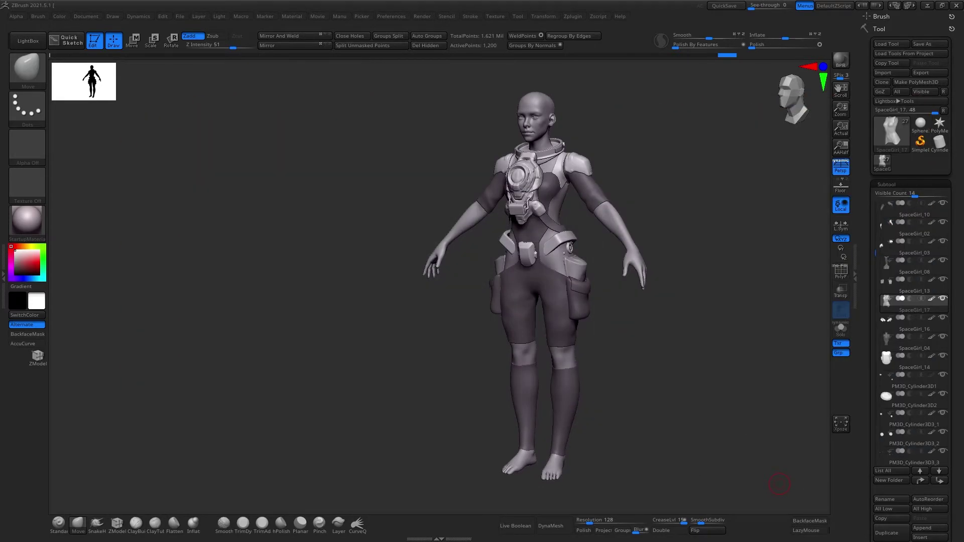
Zoom in on the knees and start flat panel strips over both of them
{"action": "left_click_drag", "start_coordinate": [709, 213], "coordinate": [805, 204]}
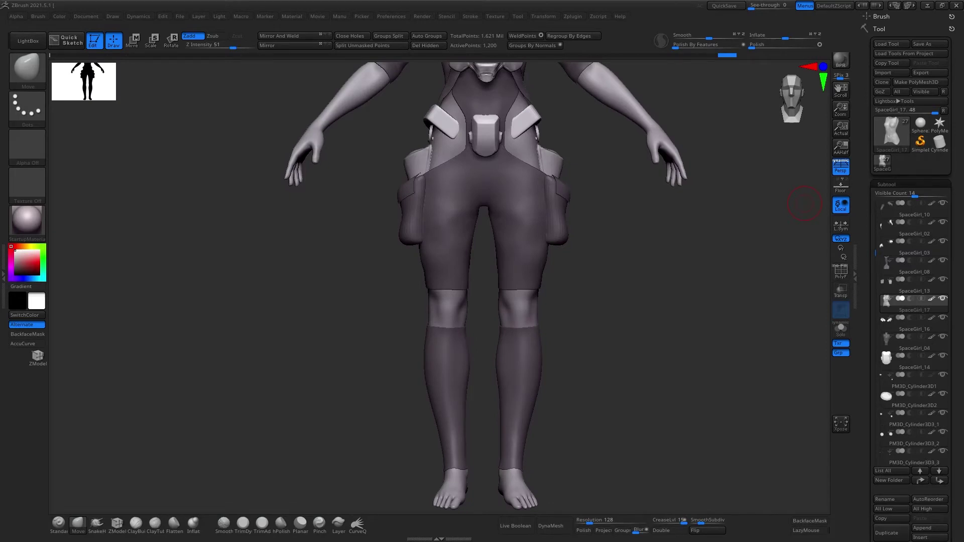
{"action": "left_click_drag", "start_coordinate": [805, 203], "coordinate": [599, 249], "text": "alt"}
{"action": "key", "text": "s"}
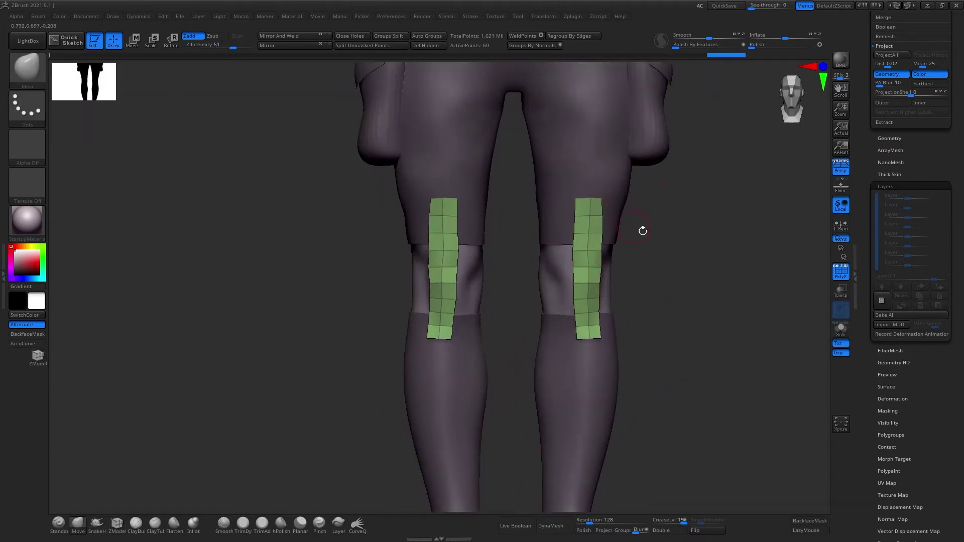
Inspect the knee strips from several angles and adjust them with ZModeler
{"action": "right_click_drag", "start_coordinate": [568, 191], "coordinate": [562, 218]}
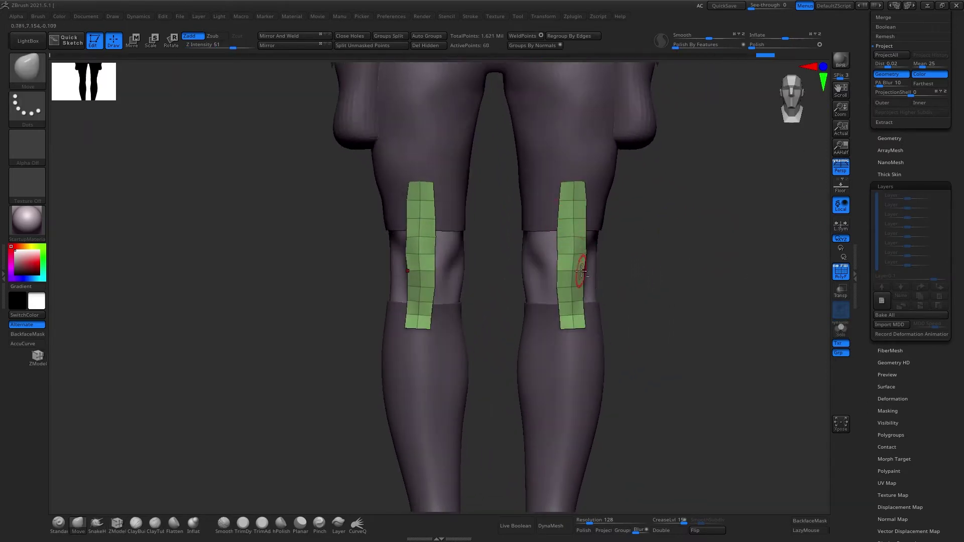
{"action": "right_click_drag", "start_coordinate": [573, 280], "coordinate": [552, 306]}
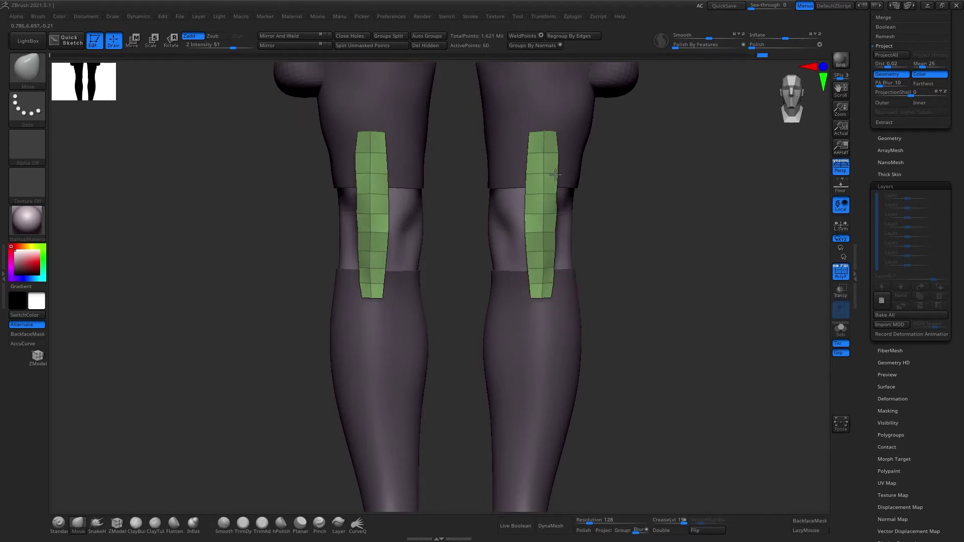
{"action": "right_click_drag", "start_coordinate": [555, 174], "coordinate": [574, 234]}
{"action": "right_click_drag", "start_coordinate": [553, 160], "coordinate": [539, 217], "text": "shift"}
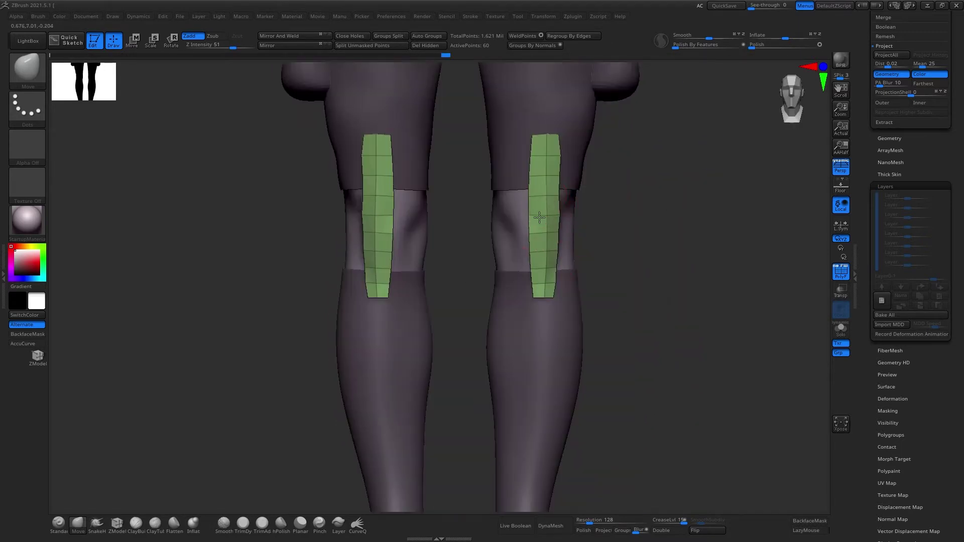
{"action": "right_click_drag", "start_coordinate": [595, 191], "coordinate": [566, 186]}
{"action": "key", "text": "b"}
{"action": "key", "text": "z"}
{"action": "key", "text": "m"}
{"action": "mouse_move", "coordinate": [690, 527]}
{"action": "right_mouse_down"}
{"action": "mouse_move", "coordinate": [669, 243]}
{"action": "mouse_move", "coordinate": [547, 319]}
{"action": "mouse_move", "coordinate": [584, 257]}
{"action": "right_mouse_up"}
Shape the strips with Move and DynaMesh them into thick rounded pads at resolution 288
{"action": "key", "text": "b"}
{"action": "key", "text": "m"}
{"action": "key", "text": "v"}
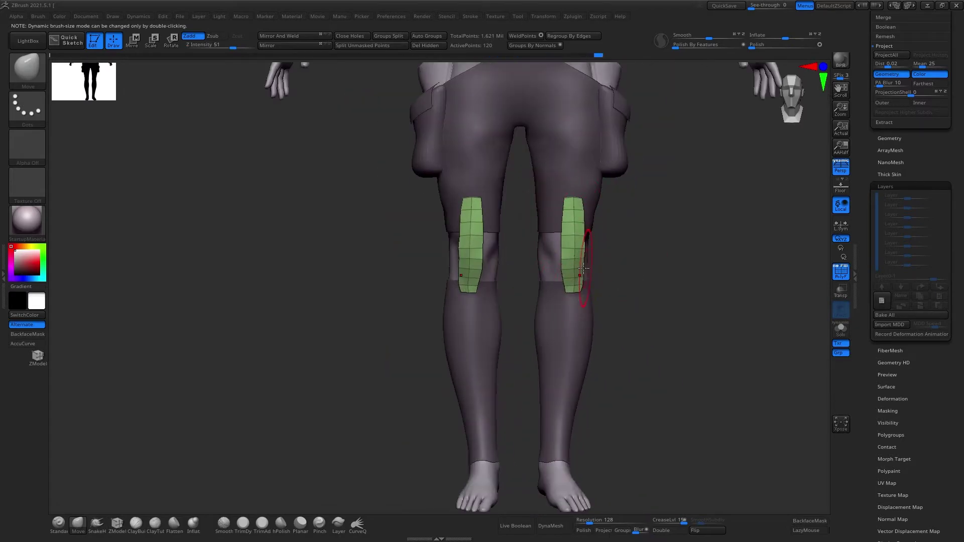
{"action": "right_click_drag", "start_coordinate": [586, 463], "coordinate": [602, 352]}
{"action": "left_click", "coordinate": [551, 526]}
{"action": "key", "text": "w"}
{"action": "mouse_move", "coordinate": [609, 254]}
{"action": "right_mouse_down"}
{"action": "mouse_move", "coordinate": [573, 245]}
{"action": "mouse_move", "coordinate": [703, 224]}
{"action": "mouse_move", "coordinate": [684, 246]}
{"action": "mouse_move", "coordinate": [592, 216]}
{"action": "right_mouse_up"}
Raise the knee pads' DynaMesh resolution and flatten their surfaces with TrimDynamic
{"action": "key", "text": "b"}
{"action": "key", "text": "t"}
{"action": "key", "text": "d"}
{"action": "key", "text": "q"}
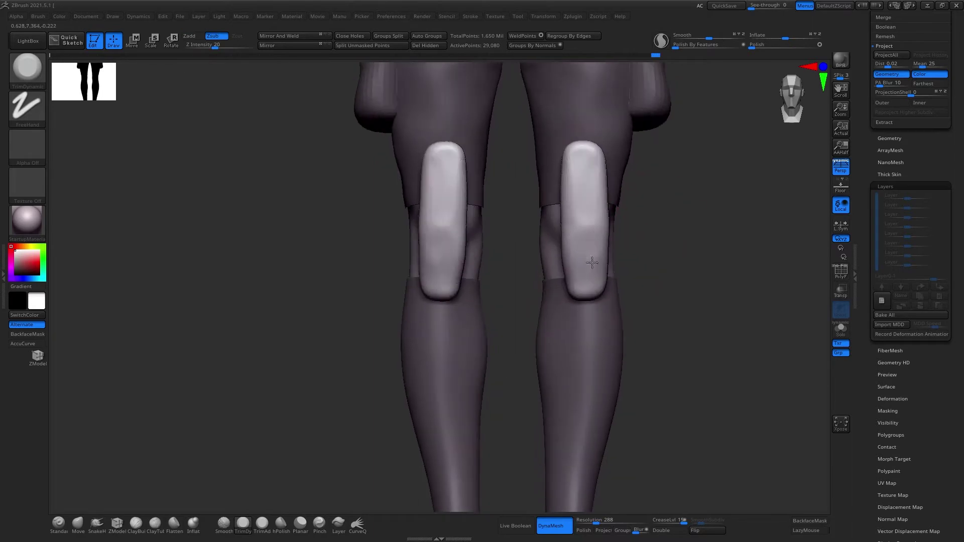
{"action": "right_click_drag", "start_coordinate": [592, 262], "coordinate": [595, 512], "text": "ctrl"}
{"action": "left_click_drag", "start_coordinate": [596, 522], "coordinate": [609, 523]}
{"action": "mouse_move", "coordinate": [609, 523]}
{"action": "right_mouse_down"}
{"action": "mouse_move", "coordinate": [638, 243]}
{"action": "mouse_move", "coordinate": [561, 380]}
{"action": "right_mouse_up"}
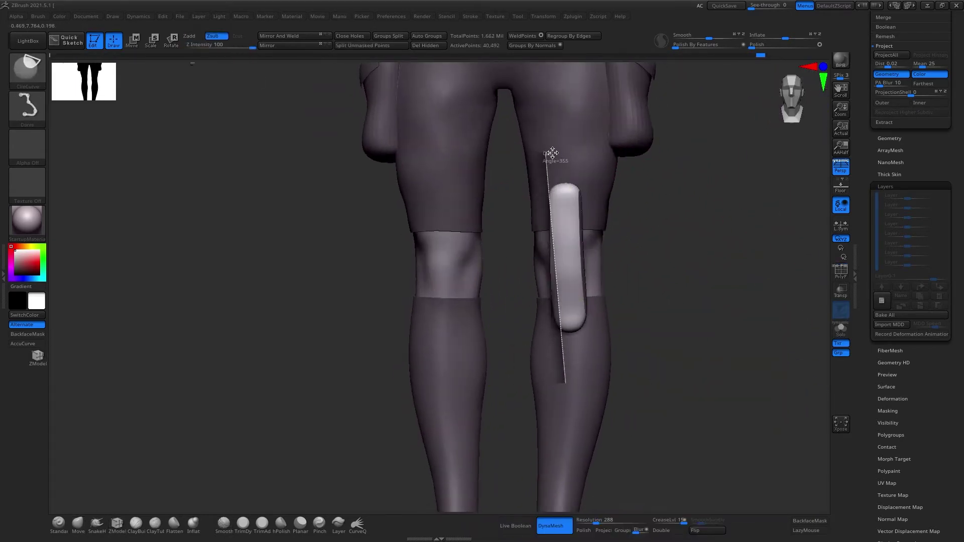
Slice and trim the knee pad with straight cuts, then polish its surface flat
{"action": "left_click_drag", "start_coordinate": [514, 356], "coordinate": [505, 198], "text": "ctrl+shift"}
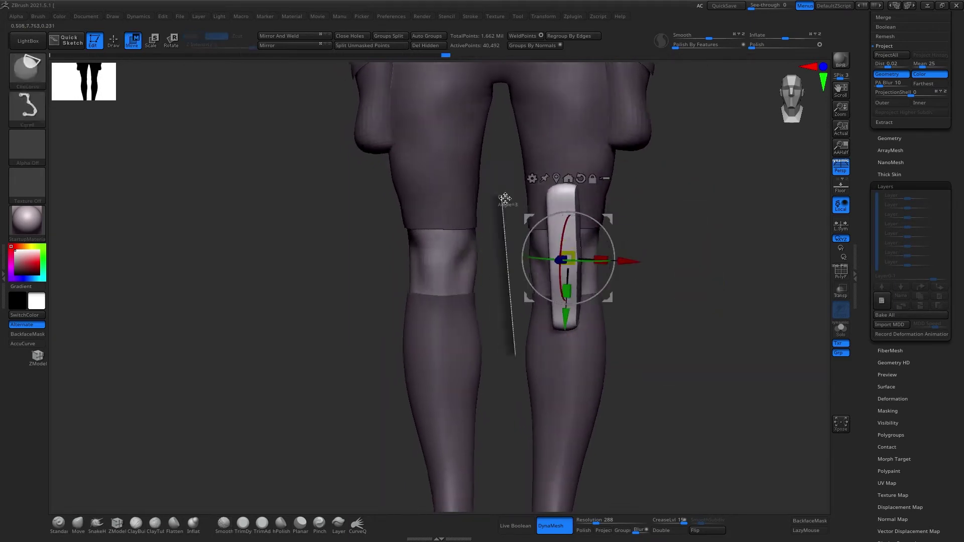
{"action": "left_click_drag", "start_coordinate": [589, 120], "coordinate": [574, 303], "text": "ctrl+shift"}
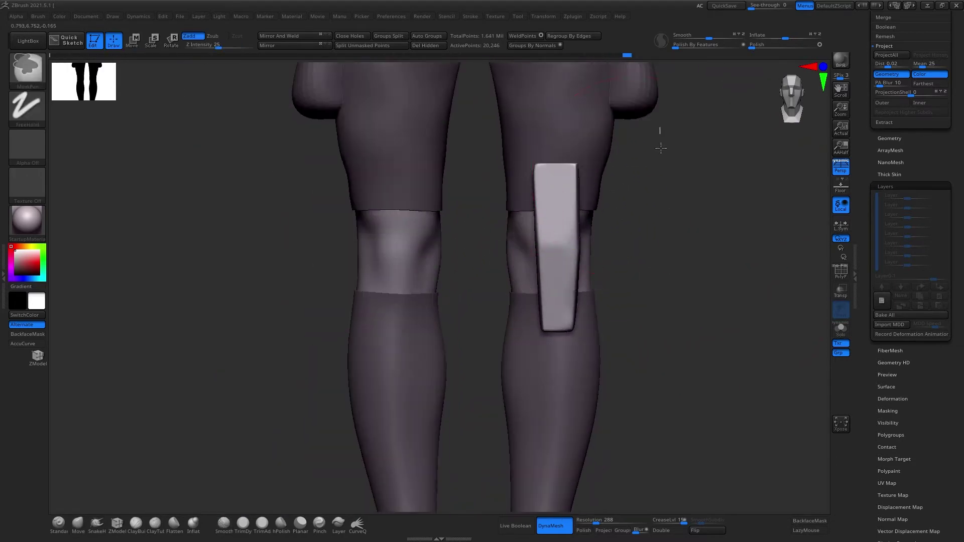
{"action": "key", "text": "q"}
{"action": "mouse_move", "coordinate": [634, 189]}
{"action": "left_mouse_down"}
{"action": "mouse_move", "coordinate": [653, 235]}
{"action": "mouse_move", "coordinate": [580, 254]}
{"action": "left_mouse_up"}
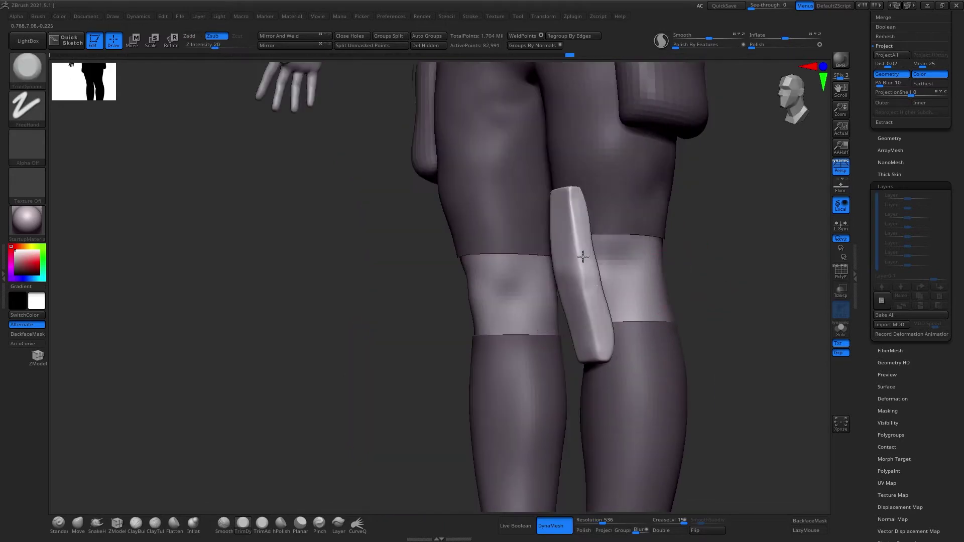
{"action": "left_click", "coordinate": [281, 525]}
{"action": "left_click_drag", "start_coordinate": [650, 274], "coordinate": [690, 299]}
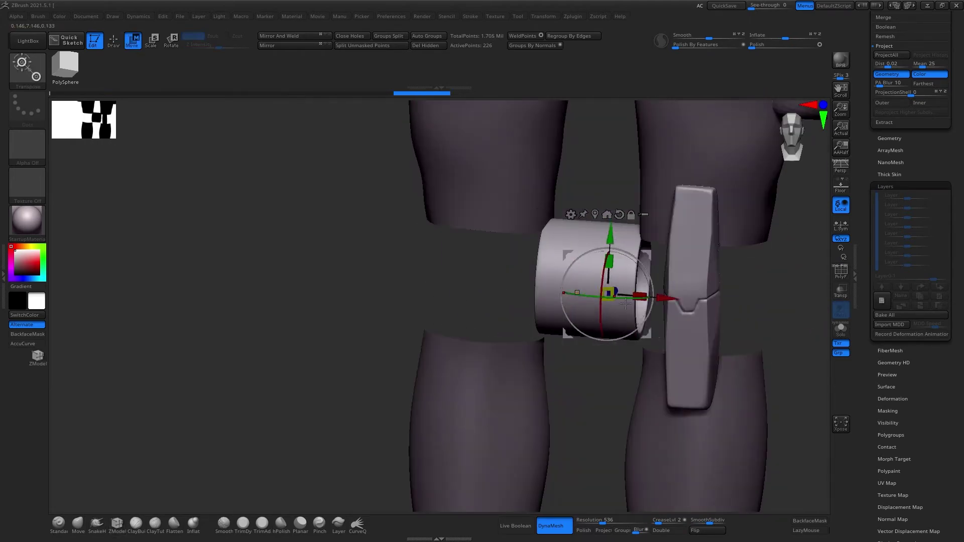
Build a raised rim, recessed disc and small inner ring on the knee cylinder's end cap with ZModeler
{"action": "mouse_move", "coordinate": [597, 273]}
{"action": "left_mouse_down"}
{"action": "mouse_move", "coordinate": [636, 249]}
{"action": "mouse_move", "coordinate": [766, 251]}
{"action": "left_mouse_up"}
{"action": "key", "text": "q"}
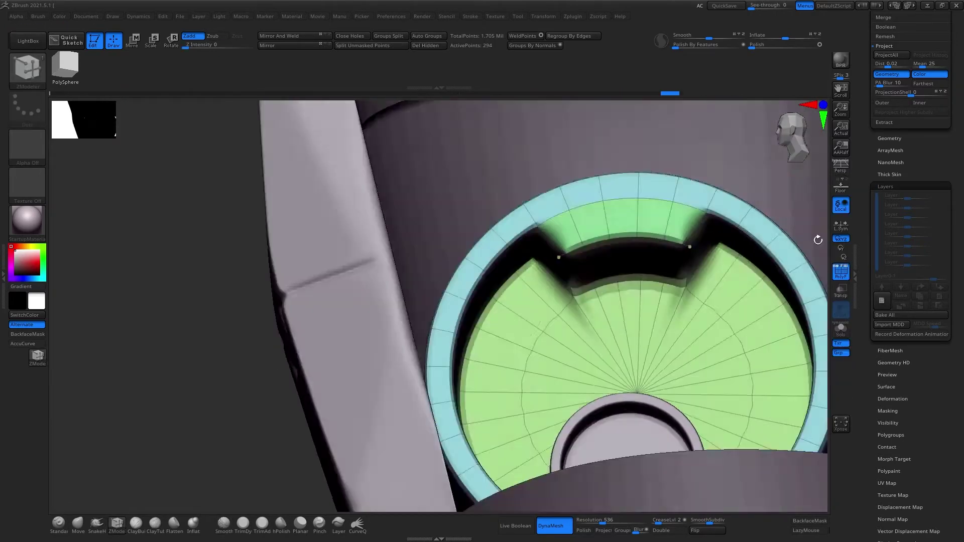
{"action": "mouse_move", "coordinate": [685, 303]}
{"action": "left_mouse_down"}
{"action": "mouse_move", "coordinate": [719, 271]}
{"action": "mouse_move", "coordinate": [687, 215]}
{"action": "left_mouse_up"}
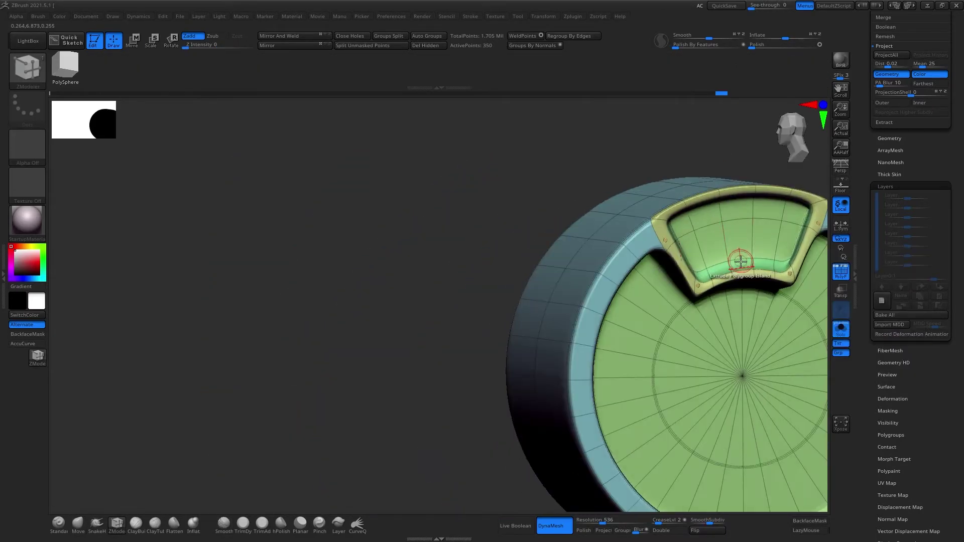
{"action": "left_click_drag", "start_coordinate": [723, 134], "coordinate": [725, 246]}
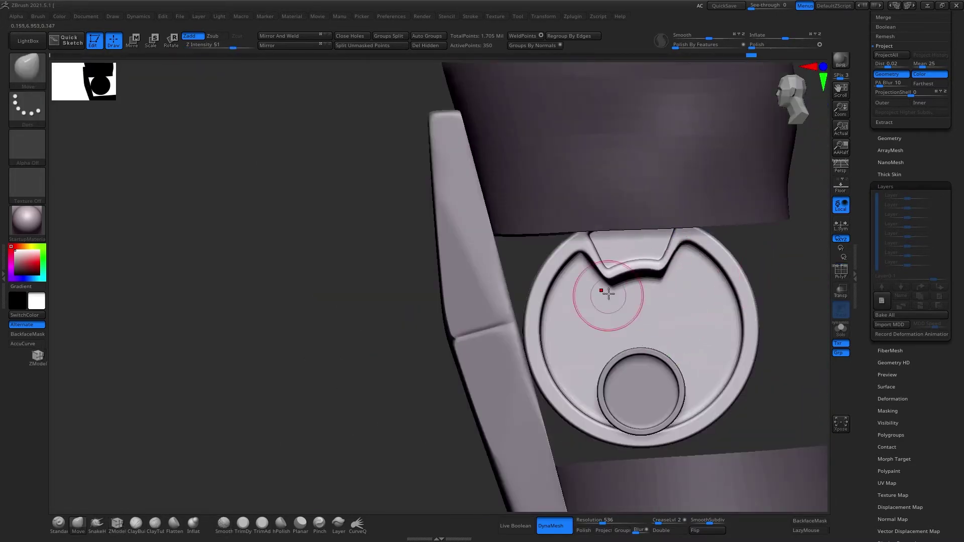
{"action": "left_click_drag", "start_coordinate": [775, 273], "coordinate": [757, 274], "text": "alt"}
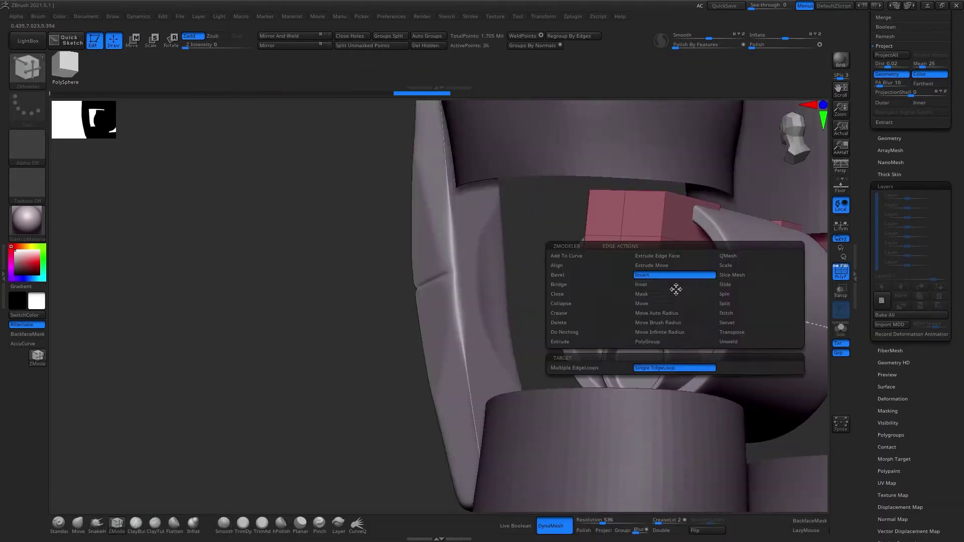
Hollow the new cube into a beveled octagonal ring, checking it in Solo with PolyF
{"action": "left_click_drag", "start_coordinate": [688, 198], "coordinate": [662, 278]}
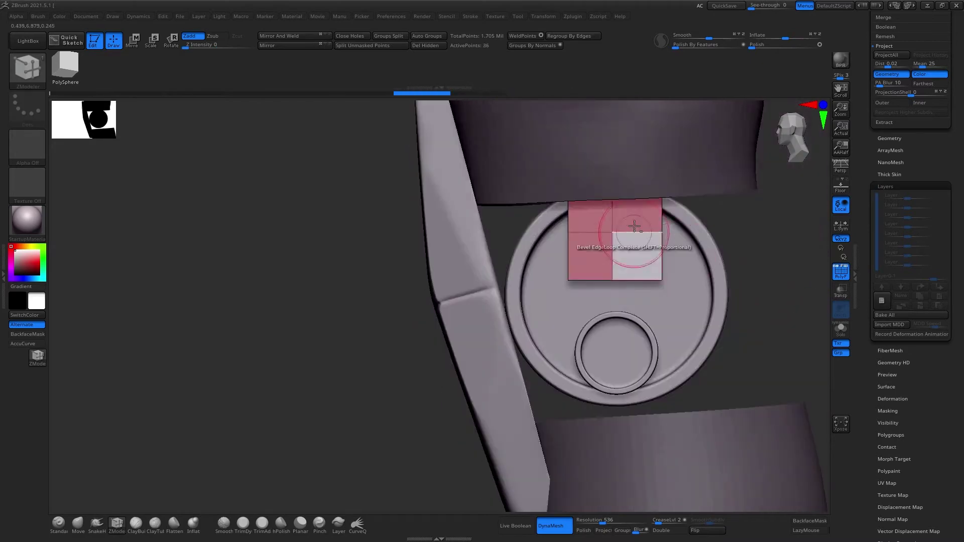
{"action": "key", "text": "space"}
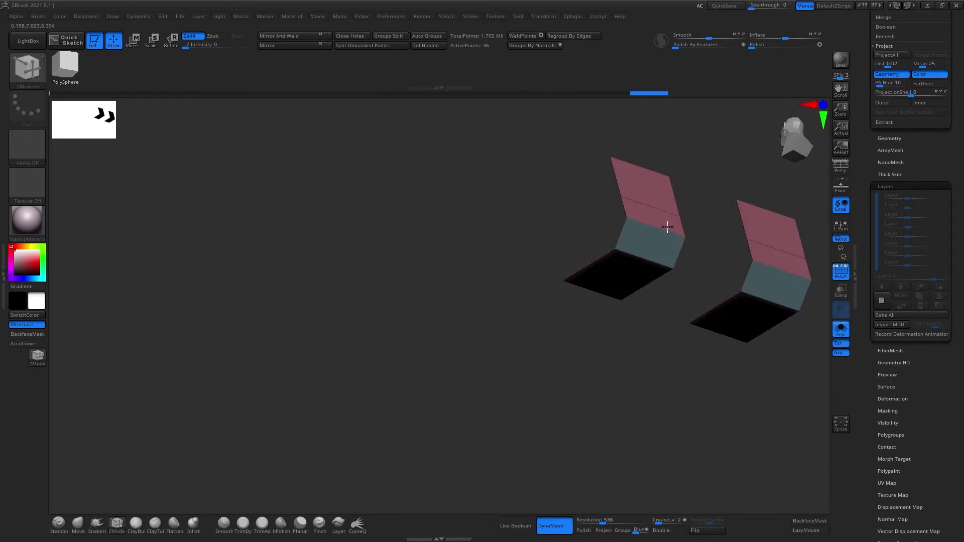
{"action": "left_click_drag", "start_coordinate": [824, 233], "coordinate": [618, 240]}
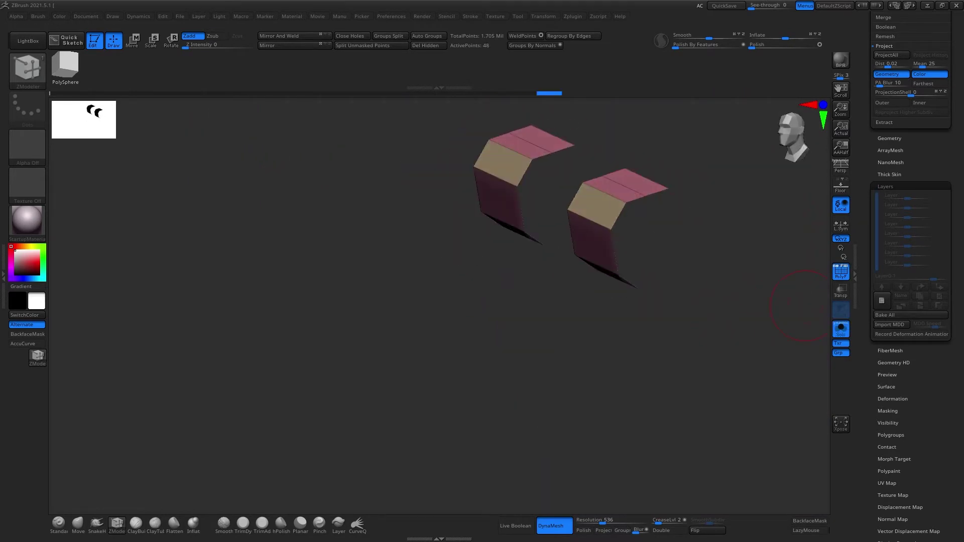
{"action": "left_click", "coordinate": [842, 332]}
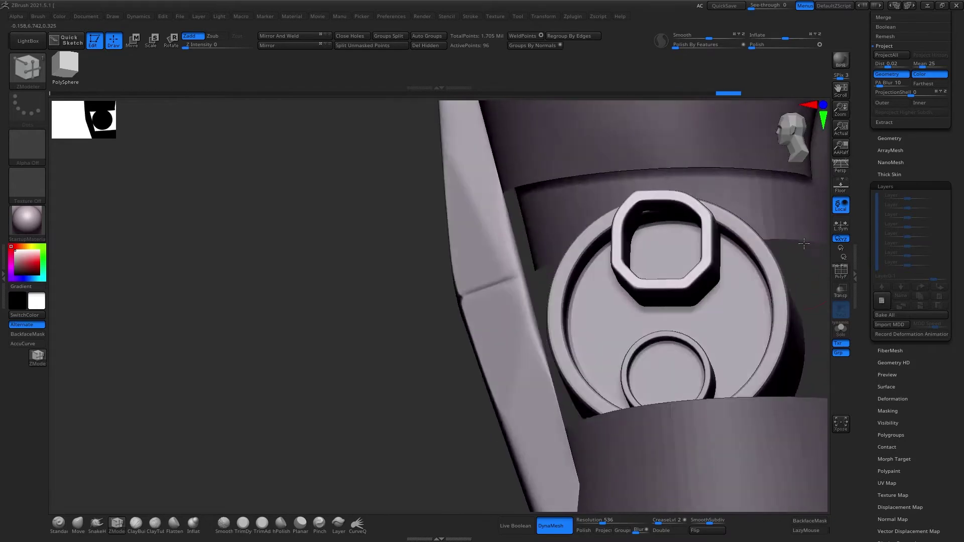
{"action": "left_click", "coordinate": [841, 329]}
{"action": "left_click", "coordinate": [841, 271]}
{"action": "mouse_move", "coordinate": [732, 269]}
{"action": "left_mouse_down"}
{"action": "mouse_move", "coordinate": [751, 320]}
{"action": "mouse_move", "coordinate": [693, 276]}
{"action": "mouse_move", "coordinate": [765, 271]}
{"action": "mouse_move", "coordinate": [742, 269]}
{"action": "left_mouse_up"}
{"action": "left_click", "coordinate": [841, 329]}
Move the octagonal ring onto the upper edge of the knee cylinder's end disc
{"action": "key", "text": "w"}
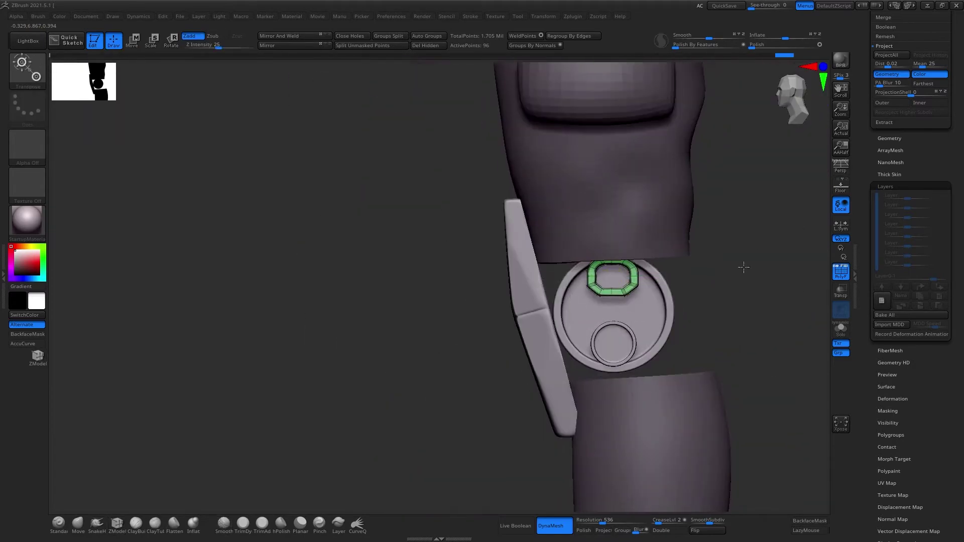
{"action": "key", "text": "shift+f"}
{"action": "left_click", "coordinate": [840, 329]}
{"action": "mouse_move", "coordinate": [783, 302]}
{"action": "left_mouse_down", "text": "shift"}
{"action": "mouse_move", "coordinate": [775, 317]}
{"action": "mouse_move", "coordinate": [556, 273]}
{"action": "left_mouse_up", "text": "shift"}
{"action": "key", "text": "shift+f"}
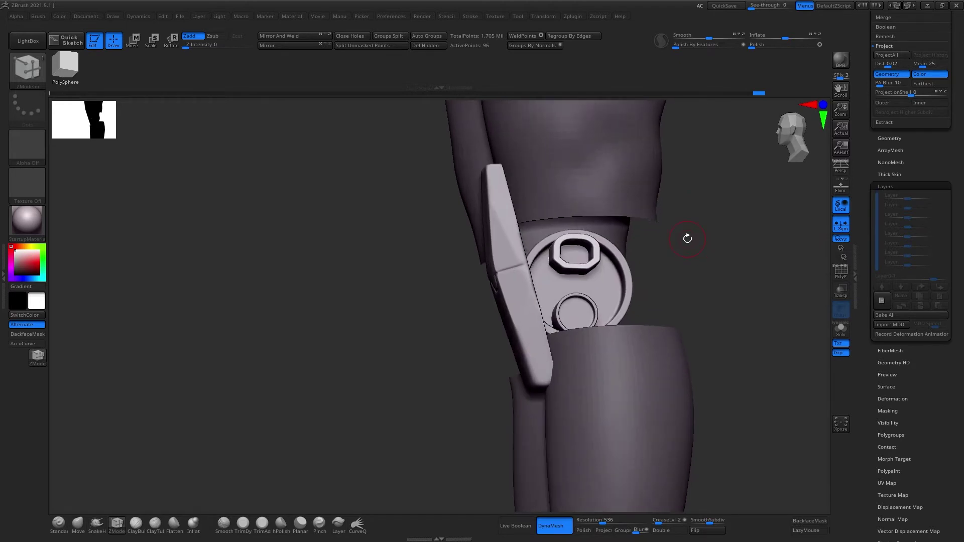
Move the new block over the centre of the knee cylinder's round end disc
{"action": "mouse_move", "coordinate": [709, 215]}
{"action": "left_mouse_down", "text": "shift"}
{"action": "mouse_move", "coordinate": [726, 279]}
{"action": "mouse_move", "coordinate": [717, 263]}
{"action": "left_mouse_up", "text": "shift"}
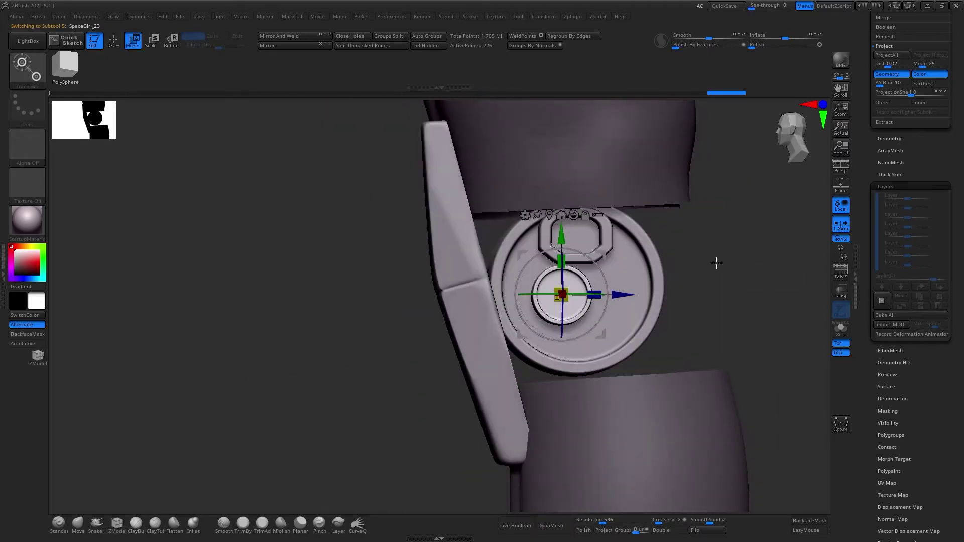
{"action": "mouse_move", "coordinate": [594, 272]}
{"action": "left_mouse_down"}
{"action": "mouse_move", "coordinate": [653, 261]}
{"action": "mouse_move", "coordinate": [692, 231]}
{"action": "mouse_move", "coordinate": [692, 258]}
{"action": "mouse_move", "coordinate": [570, 269]}
{"action": "left_mouse_up"}
{"action": "key", "text": "q"}
{"action": "left_click", "coordinate": [407, 46]}
{"action": "key", "text": "w"}
{"action": "mouse_move", "coordinate": [673, 301]}
{"action": "left_mouse_down"}
{"action": "mouse_move", "coordinate": [653, 226]}
{"action": "mouse_move", "coordinate": [683, 261]}
{"action": "mouse_move", "coordinate": [673, 232]}
{"action": "mouse_move", "coordinate": [624, 333]}
{"action": "mouse_move", "coordinate": [620, 237]}
{"action": "left_mouse_up"}
Extrude the block's front face with ZModeler into a bevelled square cap
{"action": "key", "text": "b"}
{"action": "key", "text": "z"}
{"action": "key", "text": "m"}
{"action": "key", "text": "space"}
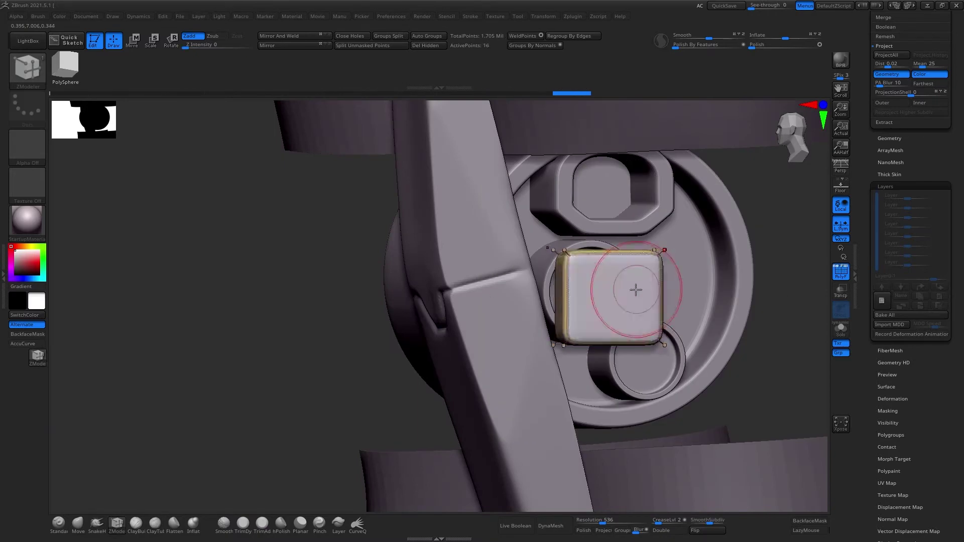
{"action": "mouse_move", "coordinate": [759, 331]}
{"action": "left_mouse_down"}
{"action": "mouse_move", "coordinate": [785, 295]}
{"action": "mouse_move", "coordinate": [646, 278]}
{"action": "left_mouse_up"}
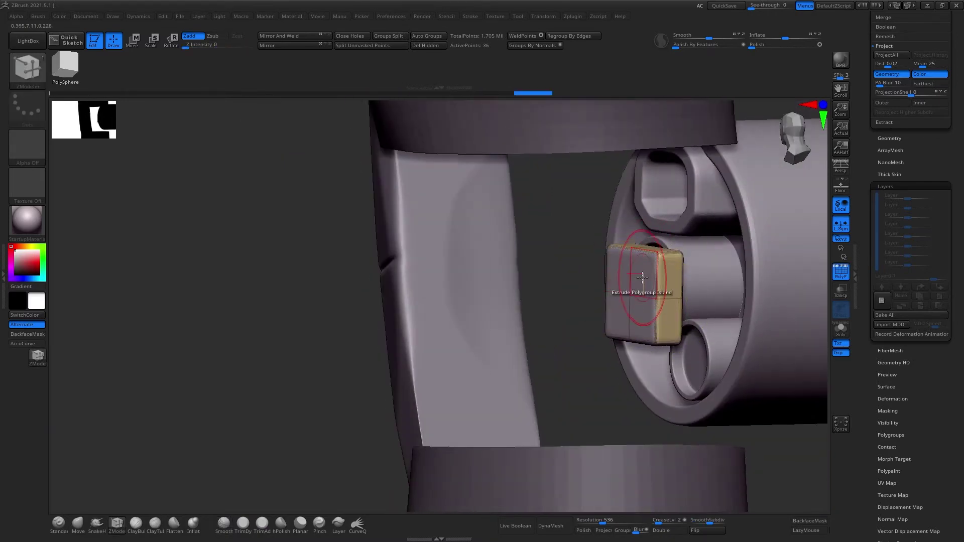
{"action": "left_click", "coordinate": [633, 283]}
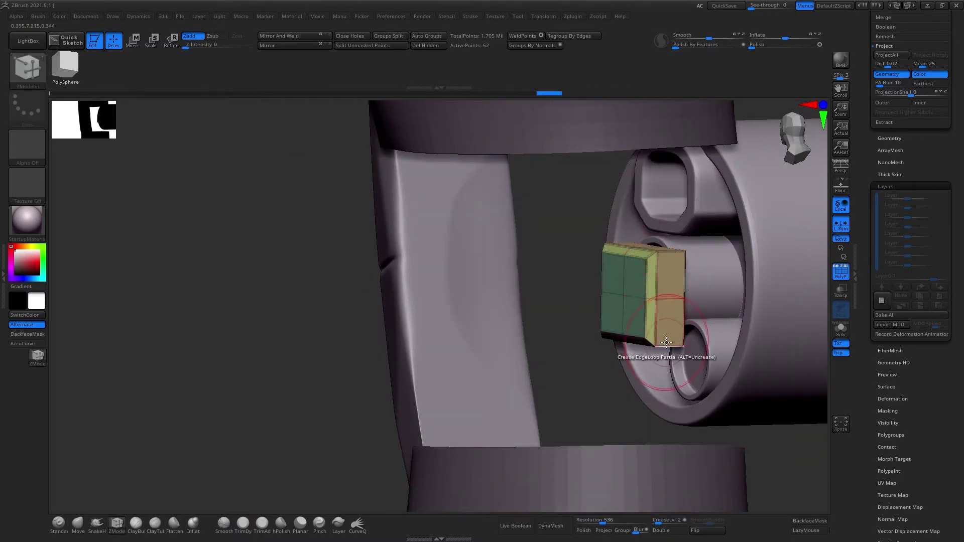
{"action": "left_click_drag", "start_coordinate": [666, 342], "coordinate": [768, 305]}
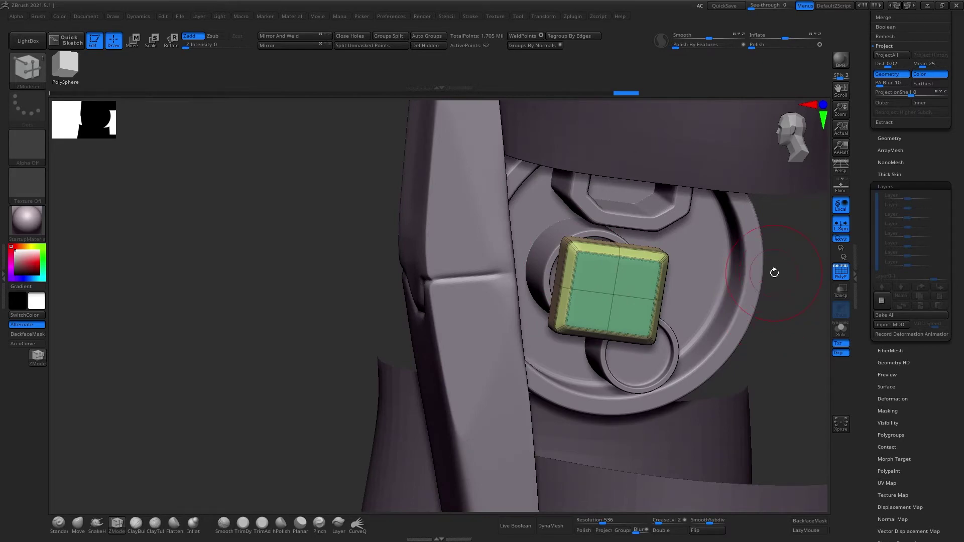
Nudge the end block along the cylinder's axis toward the knee plate
{"action": "key", "text": "w"}
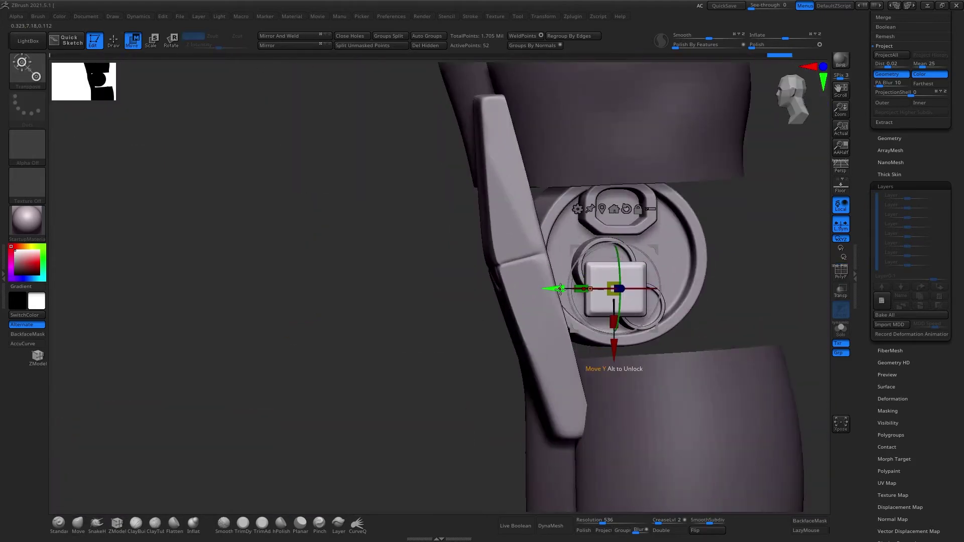
{"action": "left_click_drag", "start_coordinate": [625, 352], "coordinate": [703, 301]}
{"action": "left_click", "coordinate": [477, 261], "text": "alt"}
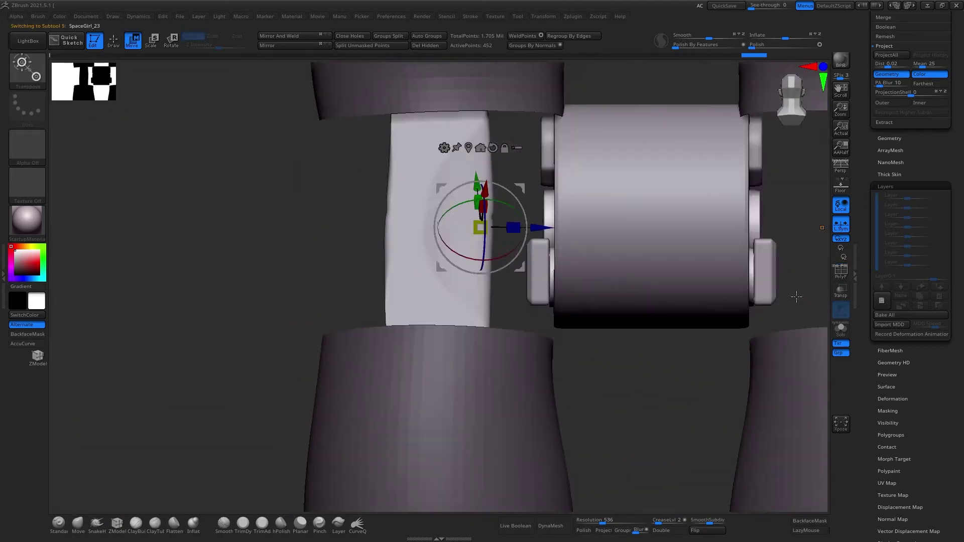
{"action": "key", "text": "q"}
{"action": "left_click_drag", "start_coordinate": [809, 263], "coordinate": [738, 243]}
{"action": "key", "text": "w"}
{"action": "left_click_drag", "start_coordinate": [685, 181], "coordinate": [484, 280]}
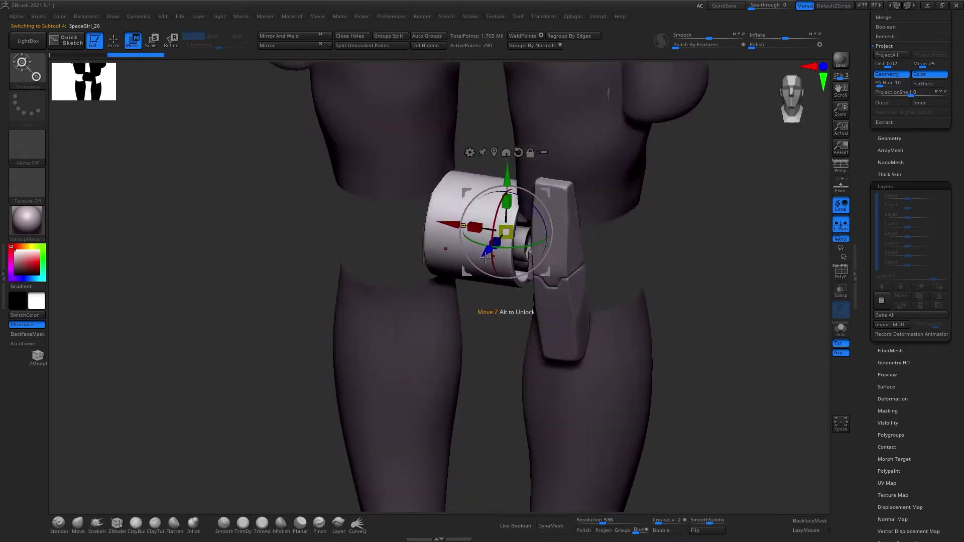
Slide the knee cylinder along its length to sit snugly against the knee plate
{"action": "left_click", "coordinate": [490, 254], "text": "alt"}
{"action": "mouse_move", "coordinate": [628, 226]}
{"action": "left_mouse_down"}
{"action": "mouse_move", "coordinate": [680, 218]}
{"action": "mouse_move", "coordinate": [692, 205]}
{"action": "mouse_move", "coordinate": [684, 232]}
{"action": "mouse_move", "coordinate": [751, 232]}
{"action": "mouse_move", "coordinate": [693, 249]}
{"action": "mouse_move", "coordinate": [673, 237]}
{"action": "mouse_move", "coordinate": [690, 252]}
{"action": "mouse_move", "coordinate": [665, 227]}
{"action": "left_mouse_up"}
{"action": "key", "text": "q"}
{"action": "key", "text": "w"}
{"action": "key", "text": "q"}
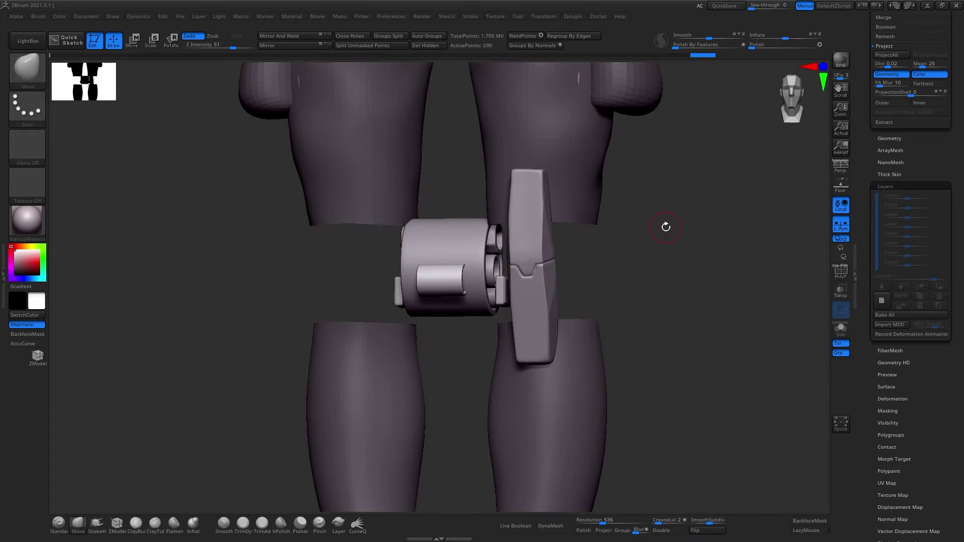
{"action": "mouse_move", "coordinate": [789, 142]}
{"action": "left_mouse_down"}
{"action": "mouse_move", "coordinate": [688, 258]}
{"action": "mouse_move", "coordinate": [654, 265]}
{"action": "mouse_move", "coordinate": [662, 236]}
{"action": "mouse_move", "coordinate": [620, 251]}
{"action": "mouse_move", "coordinate": [628, 236]}
{"action": "left_mouse_up"}
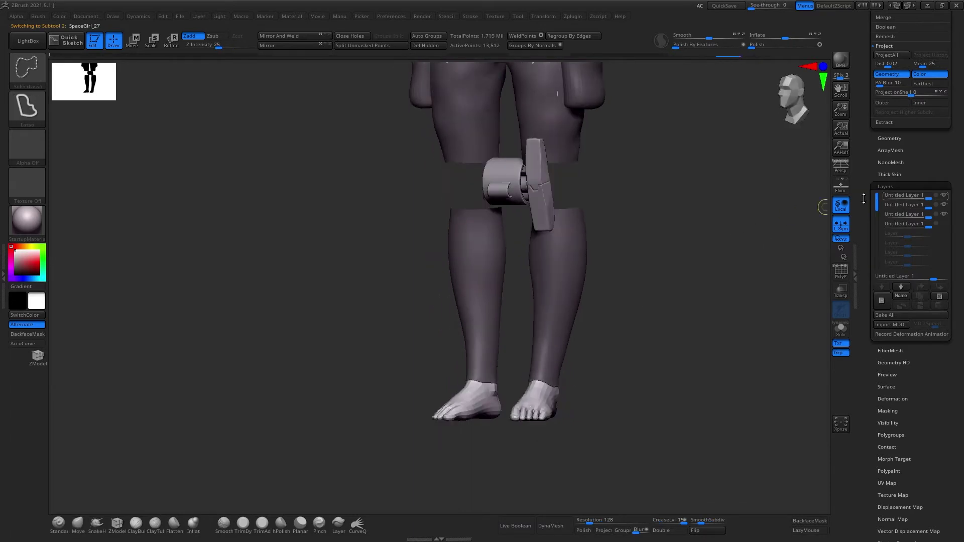
Hide everything but the lower legs and inspect the shin guard shells from several angles
{"action": "mouse_move", "coordinate": [515, 231]}
{"action": "left_mouse_down", "text": "ctrl+alt+shift"}
{"action": "mouse_move", "coordinate": [590, 470]}
{"action": "mouse_move", "coordinate": [517, 241]}
{"action": "left_mouse_up", "text": "ctrl+alt+shift"}
{"action": "left_click_drag", "start_coordinate": [617, 241], "coordinate": [648, 246]}
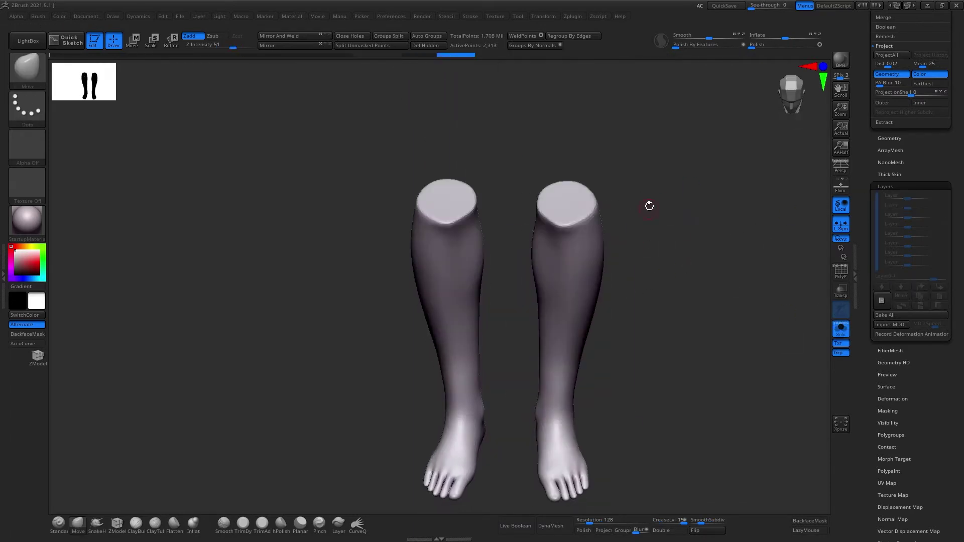
{"action": "left_click_drag", "start_coordinate": [649, 206], "coordinate": [536, 331]}
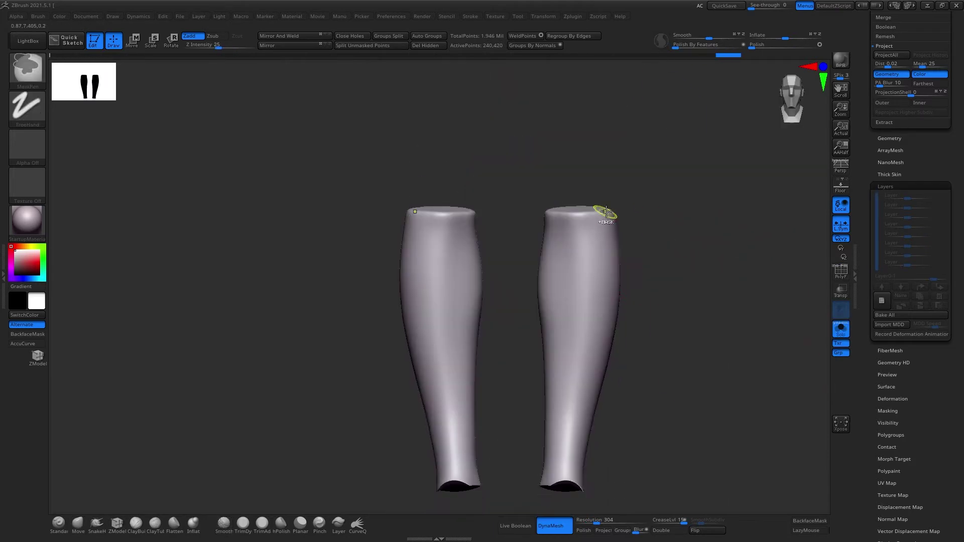
{"action": "left_click_drag", "start_coordinate": [626, 213], "coordinate": [626, 228], "text": "alt"}
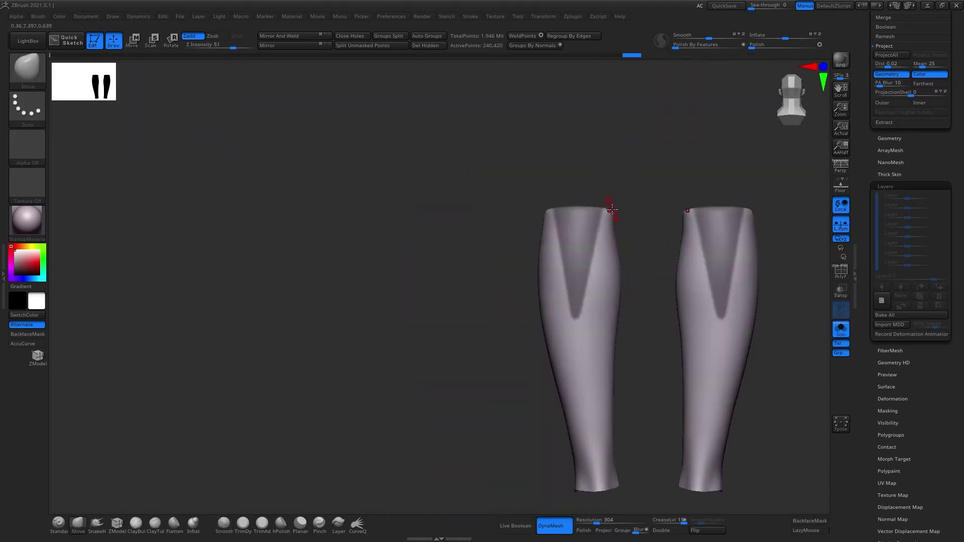
{"action": "left_click_drag", "start_coordinate": [512, 335], "coordinate": [732, 191]}
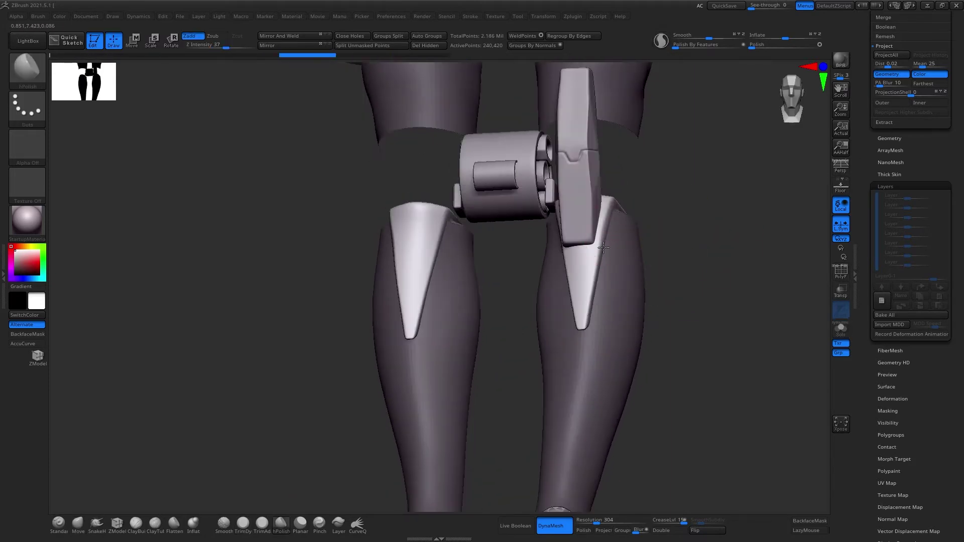
{"action": "mouse_move", "coordinate": [633, 225]}
{"action": "left_mouse_down"}
{"action": "mouse_move", "coordinate": [608, 253]}
{"action": "mouse_move", "coordinate": [615, 228]}
{"action": "mouse_move", "coordinate": [570, 171]}
{"action": "left_mouse_up"}
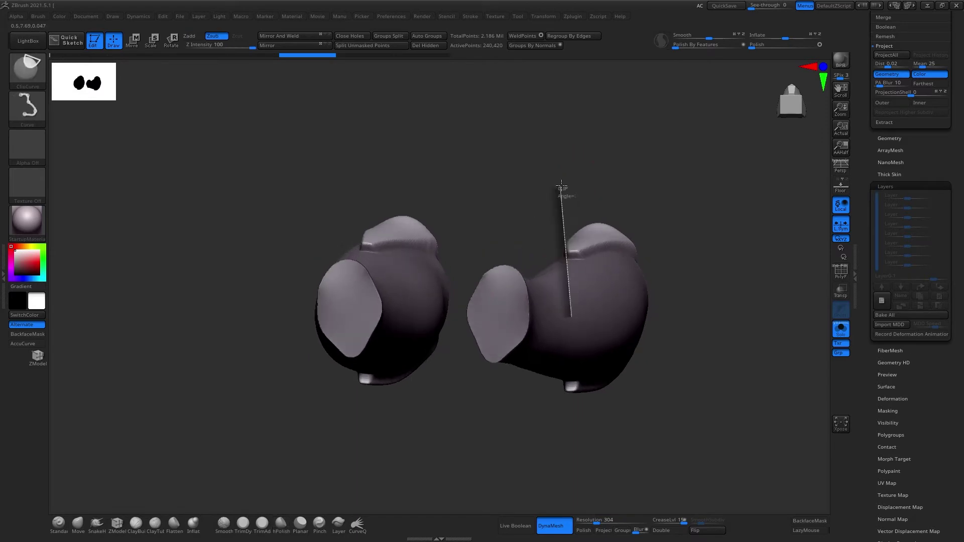
{"action": "mouse_move", "coordinate": [560, 235]}
{"action": "left_mouse_down"}
{"action": "mouse_move", "coordinate": [613, 198]}
{"action": "mouse_move", "coordinate": [618, 180]}
{"action": "mouse_move", "coordinate": [577, 182]}
{"action": "left_mouse_up"}
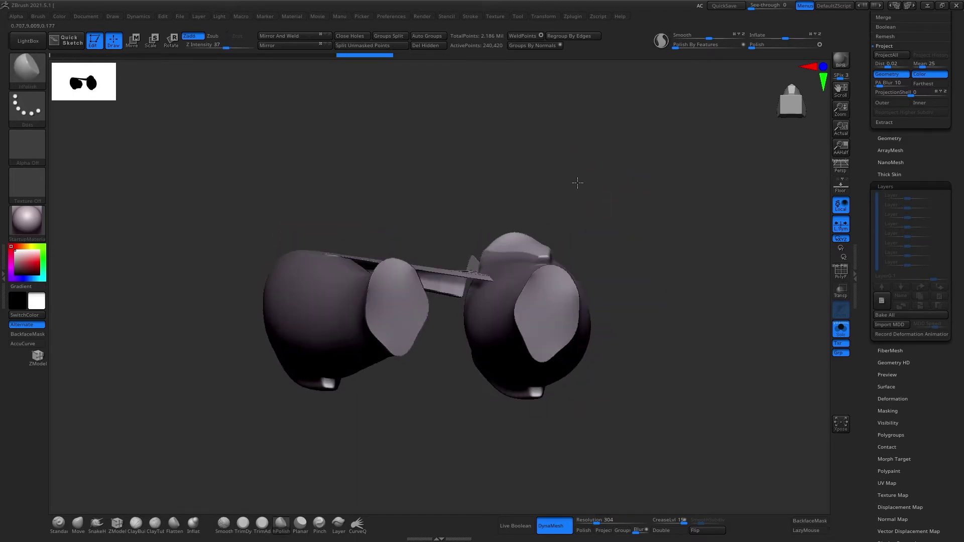
{"action": "left_click_drag", "start_coordinate": [635, 225], "coordinate": [639, 213]}
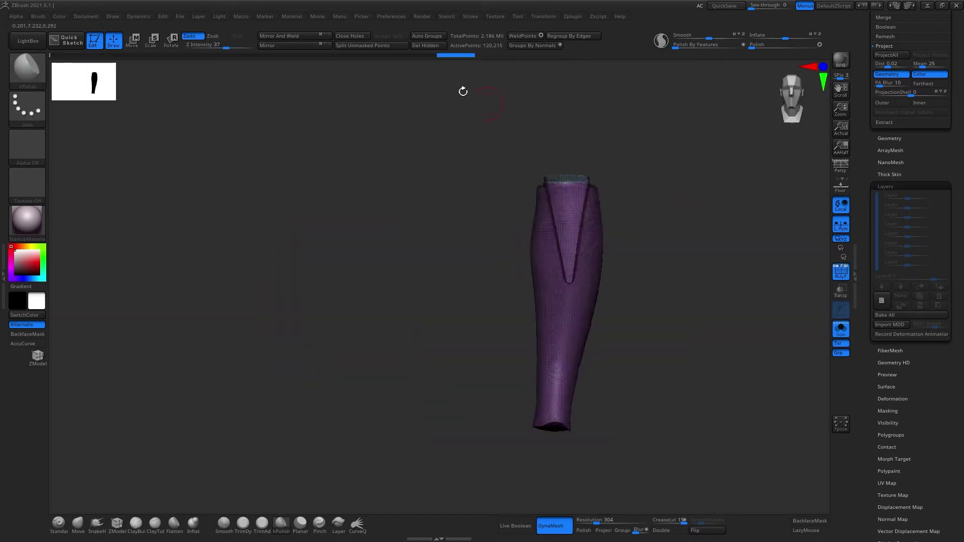
{"action": "mouse_move", "coordinate": [691, 178]}
{"action": "left_mouse_down"}
{"action": "mouse_move", "coordinate": [522, 224]}
{"action": "mouse_move", "coordinate": [689, 239]}
{"action": "mouse_move", "coordinate": [529, 243]}
{"action": "left_mouse_up"}
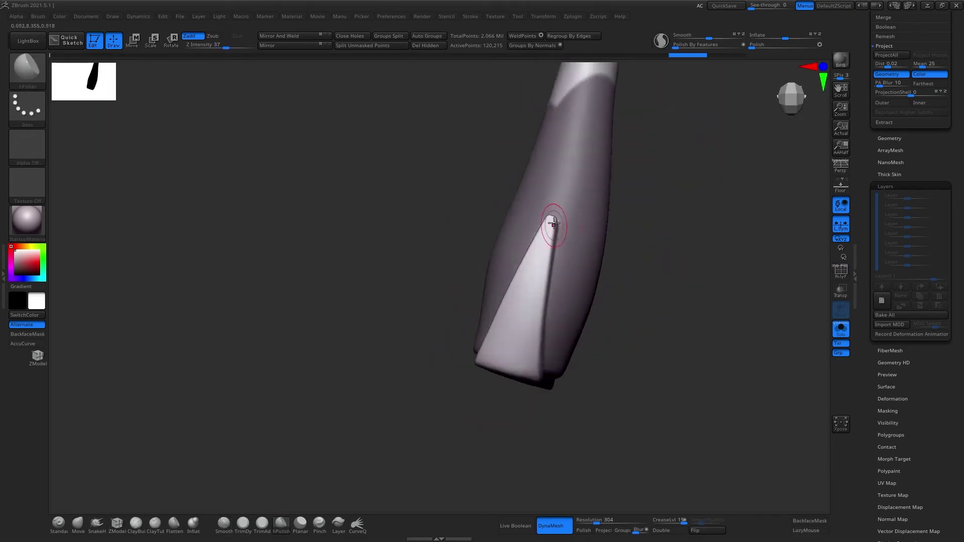
{"action": "mouse_move", "coordinate": [632, 251]}
{"action": "left_mouse_down"}
{"action": "mouse_move", "coordinate": [785, 211]}
{"action": "mouse_move", "coordinate": [647, 284]}
{"action": "mouse_move", "coordinate": [710, 219]}
{"action": "mouse_move", "coordinate": [673, 248]}
{"action": "mouse_move", "coordinate": [718, 301]}
{"action": "mouse_move", "coordinate": [712, 211]}
{"action": "mouse_move", "coordinate": [685, 231]}
{"action": "mouse_move", "coordinate": [585, 237]}
{"action": "left_mouse_up"}
Select the thigh piece and line up straight front and side views of the leg
{"action": "key", "text": "b"}
{"action": "key", "text": "c"}
{"action": "key", "text": "b"}
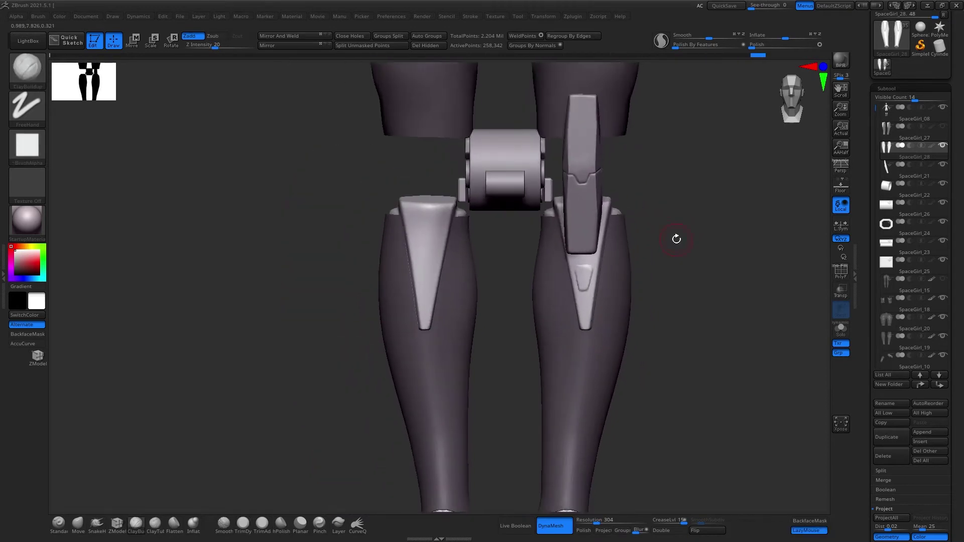
{"action": "left_click_drag", "start_coordinate": [676, 241], "coordinate": [684, 243]}
{"action": "left_click", "coordinate": [575, 237], "text": "alt"}
{"action": "left_click", "coordinate": [262, 525]}
{"action": "left_click_drag", "start_coordinate": [622, 251], "coordinate": [665, 254]}
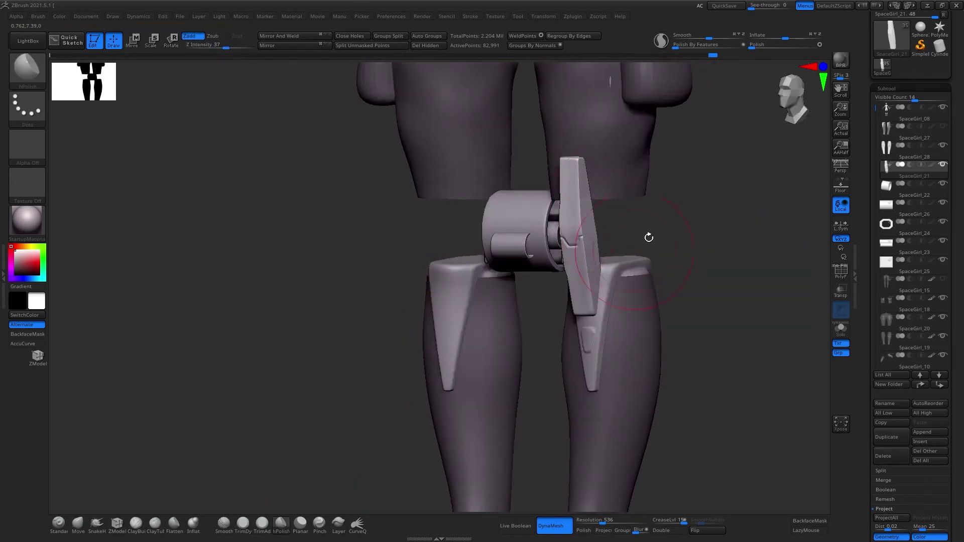
{"action": "left_click_drag", "start_coordinate": [649, 237], "coordinate": [566, 236]}
{"action": "key", "text": "w"}
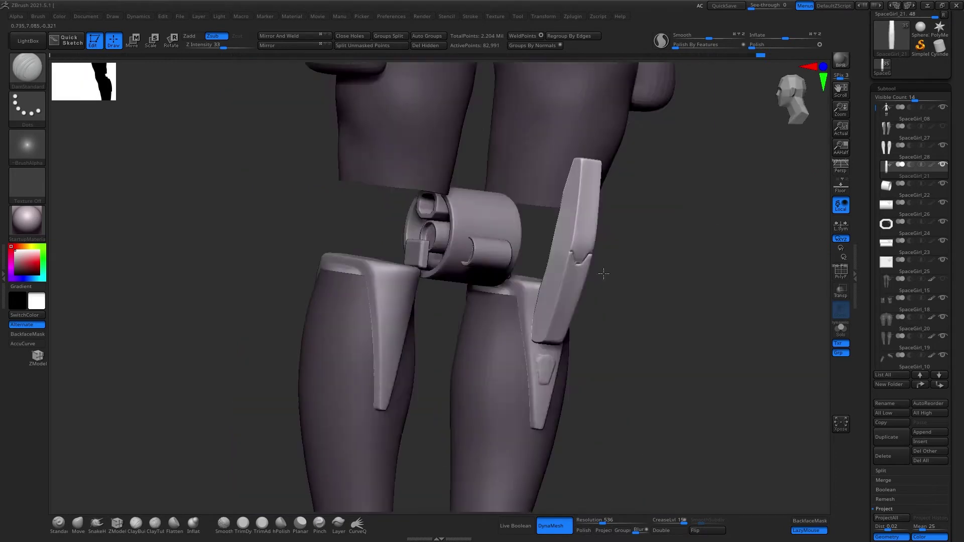
Position the long knee plate over the knee cylinder, then select the shin guard see-through
{"action": "right_click_drag", "start_coordinate": [610, 251], "coordinate": [662, 237]}
{"action": "key", "text": "w"}
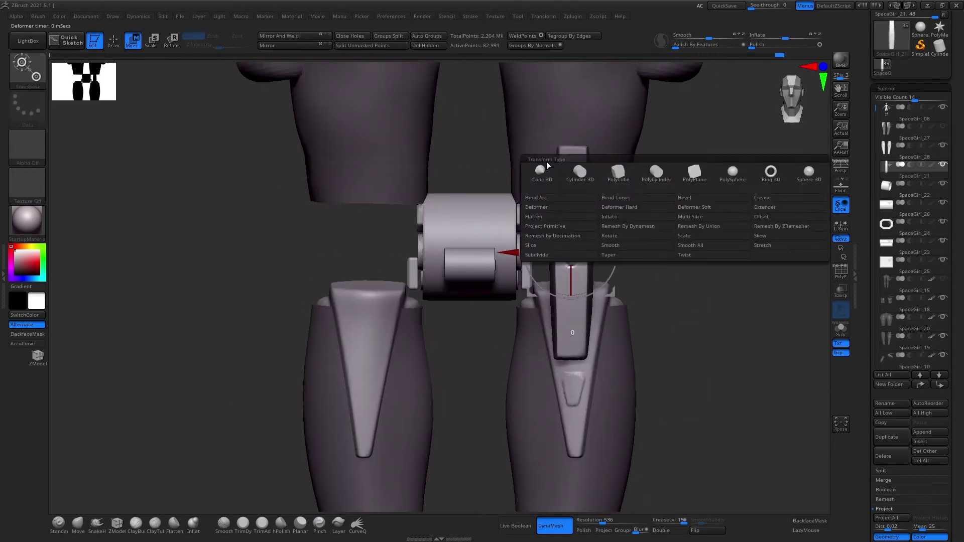
{"action": "key", "text": "w"}
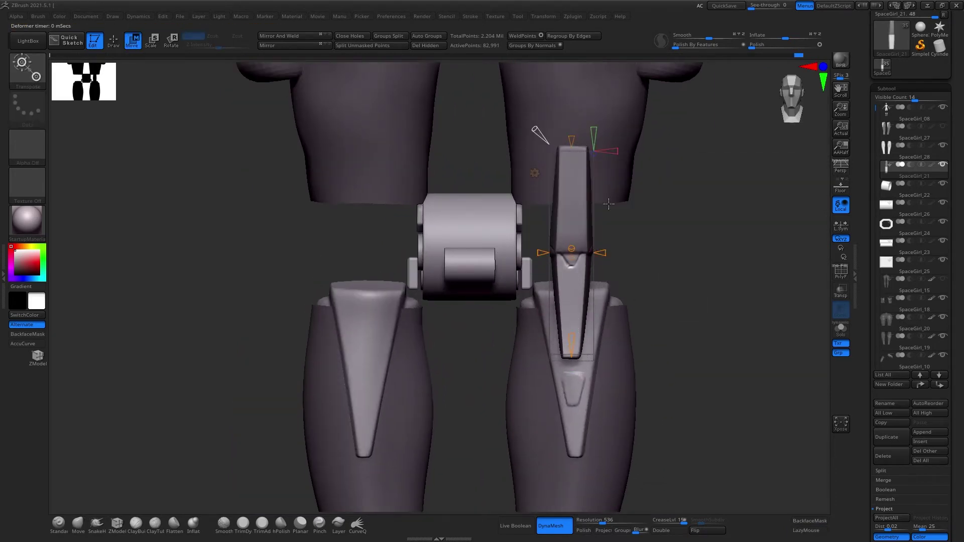
{"action": "mouse_move", "coordinate": [661, 235]}
{"action": "left_mouse_down"}
{"action": "mouse_move", "coordinate": [688, 232]}
{"action": "mouse_move", "coordinate": [578, 236]}
{"action": "left_mouse_up"}
{"action": "key", "text": "q"}
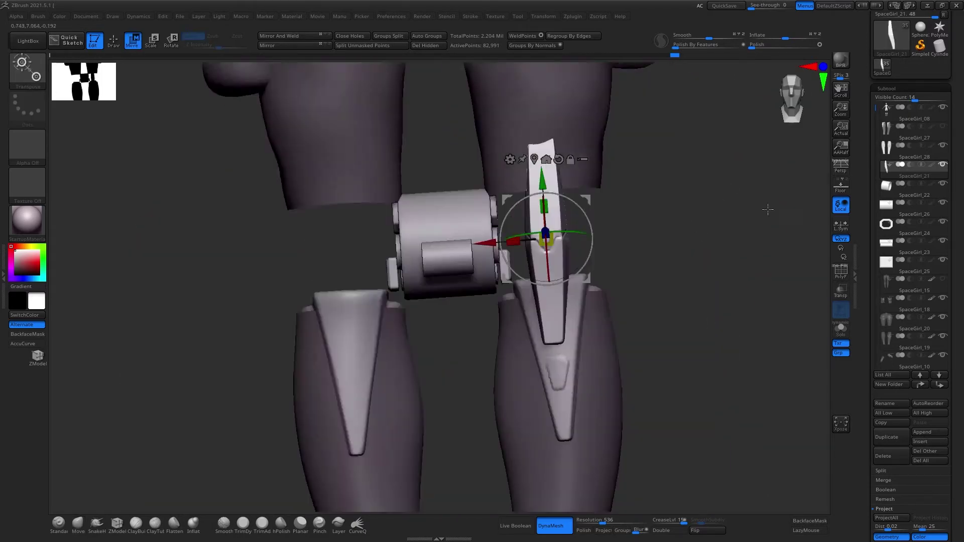
{"action": "left_click", "coordinate": [579, 236], "text": "alt"}
{"action": "key", "text": "ctrl+t"}
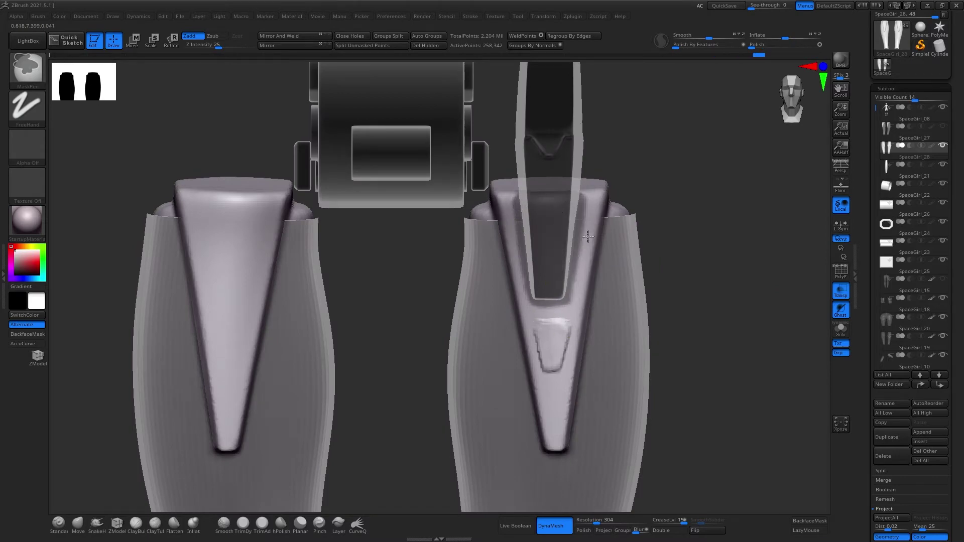
Cut the top of the right shin guard to a clean edge with ClipCurve
{"action": "left_click_drag", "start_coordinate": [588, 236], "coordinate": [541, 230]}
{"action": "key", "text": "s"}
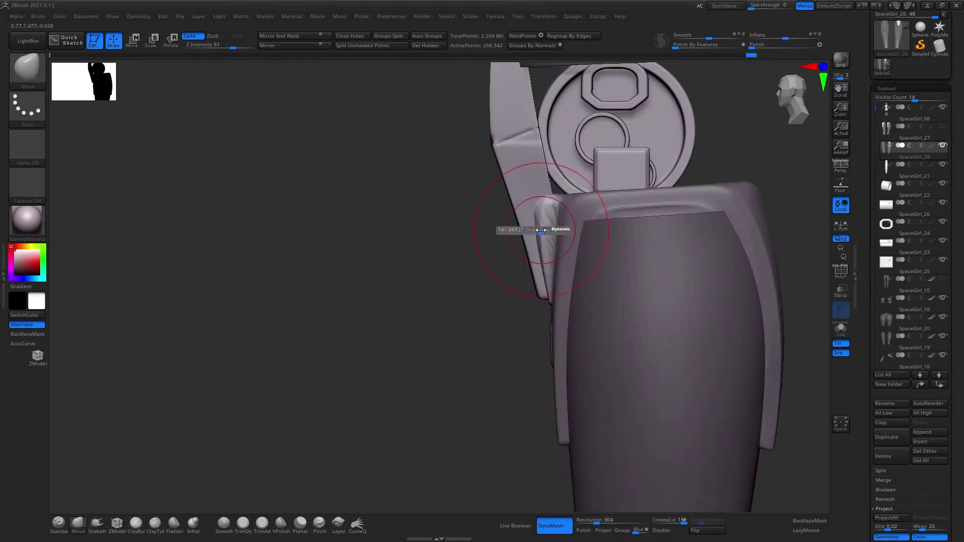
{"action": "left_click_drag", "start_coordinate": [541, 146], "coordinate": [509, 287], "text": "ctrl+shift"}
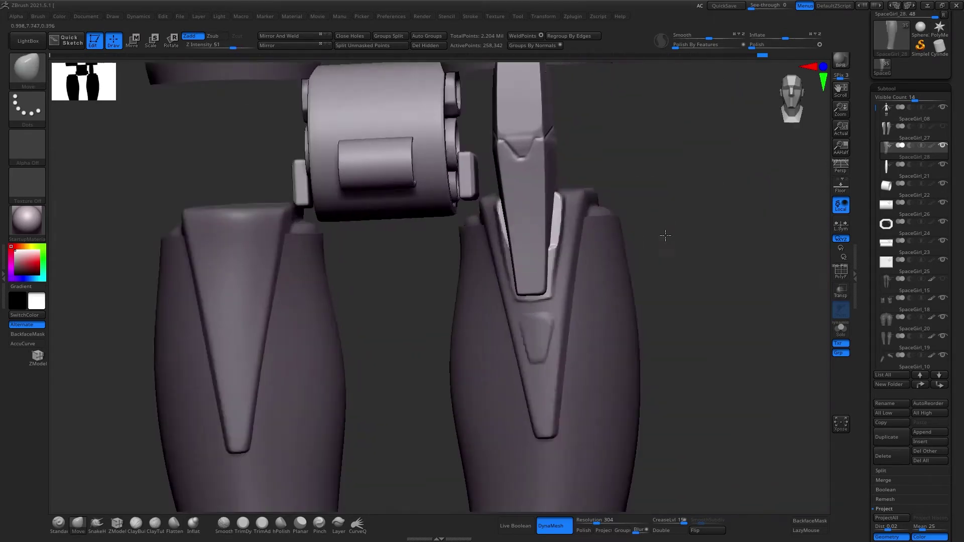
{"action": "left_click_drag", "start_coordinate": [496, 356], "coordinate": [661, 275]}
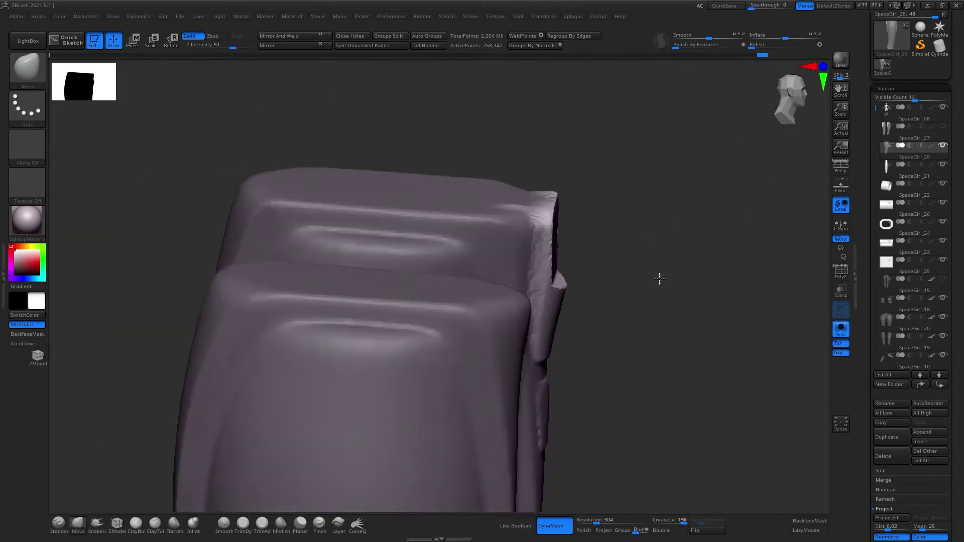
{"action": "left_click_drag", "start_coordinate": [562, 146], "coordinate": [557, 230], "text": "ctrl+shift"}
{"action": "mouse_move", "coordinate": [600, 297]}
{"action": "left_mouse_down", "text": "ctrl+shift"}
{"action": "mouse_move", "coordinate": [635, 200]}
{"action": "mouse_move", "coordinate": [634, 252]}
{"action": "mouse_move", "coordinate": [613, 284]}
{"action": "mouse_move", "coordinate": [758, 254]}
{"action": "mouse_move", "coordinate": [656, 271]}
{"action": "mouse_move", "coordinate": [682, 239]}
{"action": "mouse_move", "coordinate": [710, 247]}
{"action": "mouse_move", "coordinate": [710, 221]}
{"action": "left_mouse_up", "text": "ctrl+shift"}
{"action": "left_click", "coordinate": [889, 431]}
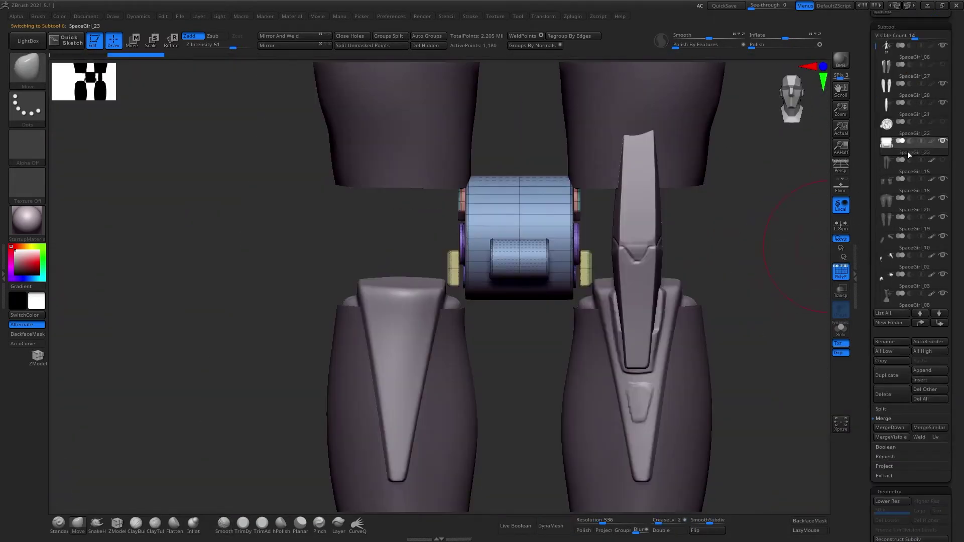
Slide the knee joint cylinder onto the outer side of the right knee
{"action": "left_click", "coordinate": [908, 152]}
{"action": "left_click_drag", "start_coordinate": [710, 201], "coordinate": [728, 213]}
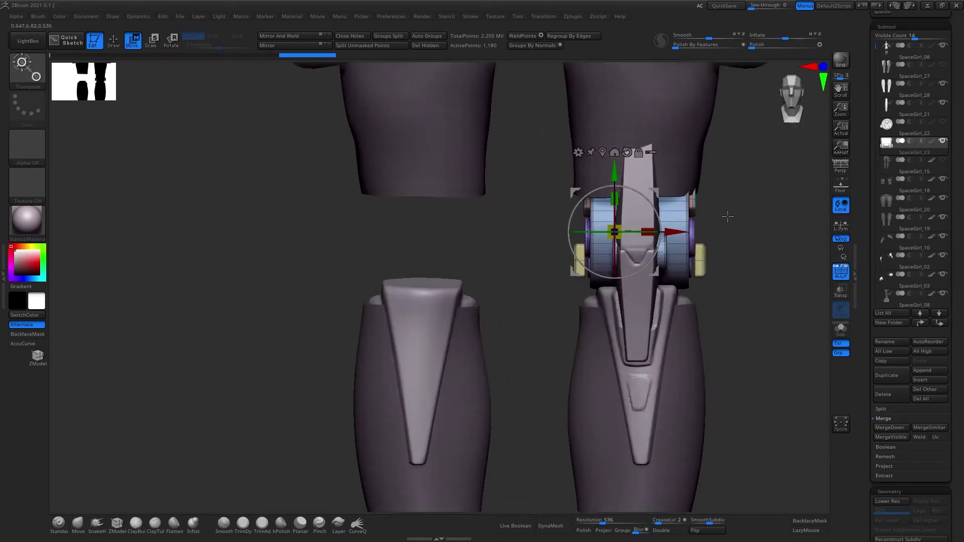
{"action": "key", "text": "f"}
{"action": "mouse_move", "coordinate": [728, 299]}
{"action": "left_mouse_down", "text": "alt"}
{"action": "mouse_move", "coordinate": [673, 254]}
{"action": "mouse_move", "coordinate": [520, 283]}
{"action": "left_mouse_up", "text": "alt"}
{"action": "left_click", "coordinate": [520, 283], "text": "alt"}
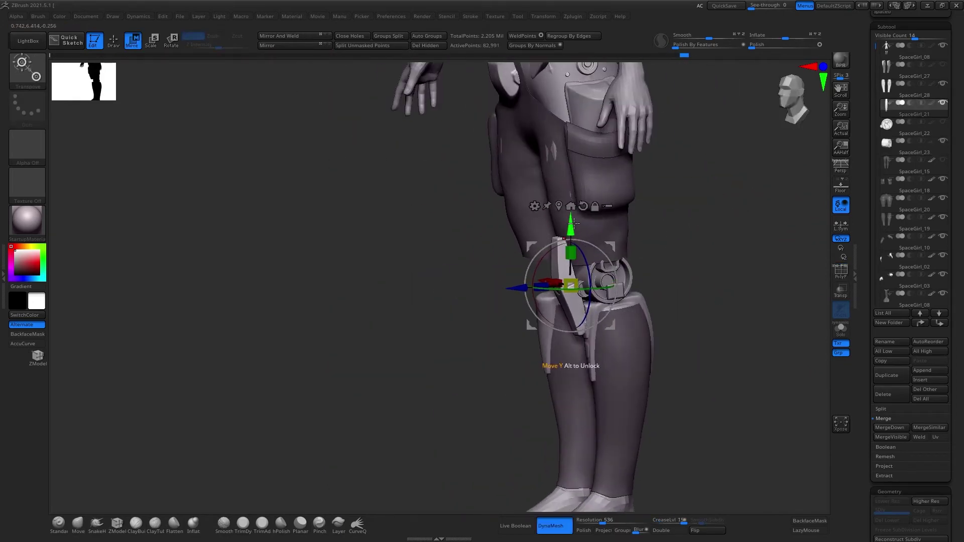
{"action": "key", "text": "q"}
{"action": "key", "text": "f"}
Reframe a front view of the legs and select the long knee plate
{"action": "left_click_drag", "start_coordinate": [647, 262], "coordinate": [669, 280]}
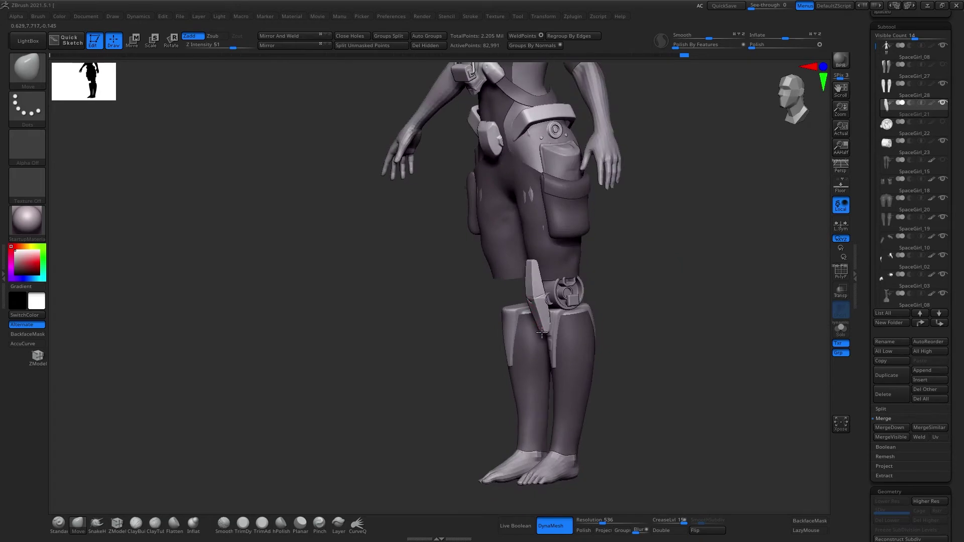
{"action": "mouse_move", "coordinate": [627, 321]}
{"action": "left_mouse_down"}
{"action": "mouse_move", "coordinate": [623, 301]}
{"action": "mouse_move", "coordinate": [651, 301]}
{"action": "mouse_move", "coordinate": [642, 285]}
{"action": "left_mouse_up"}
{"action": "key", "text": "f"}
{"action": "key", "text": "w"}
{"action": "left_click", "coordinate": [551, 312], "text": "alt"}
Frame the knee piece in three-quarter view and switch to ZModeler with polygroups shown
{"action": "key", "text": "q"}
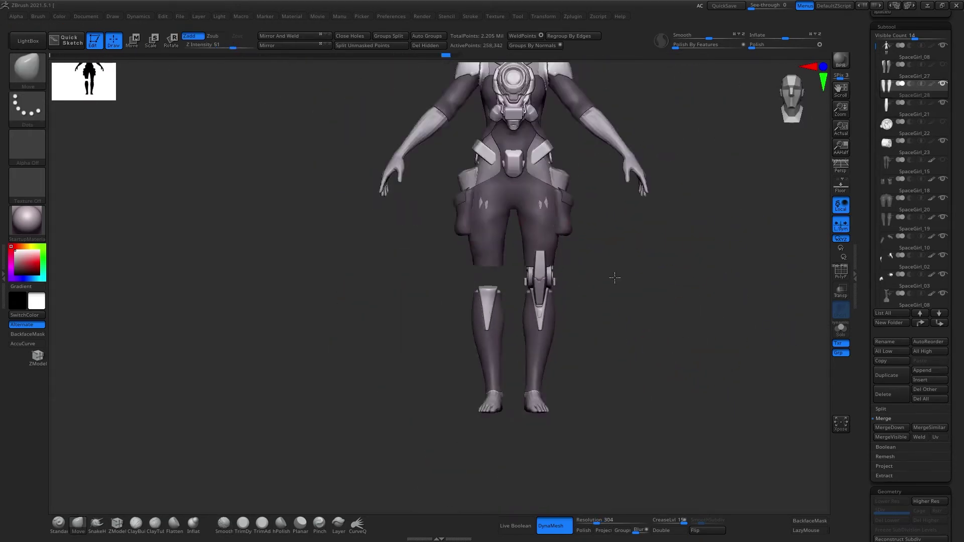
{"action": "key", "text": "f"}
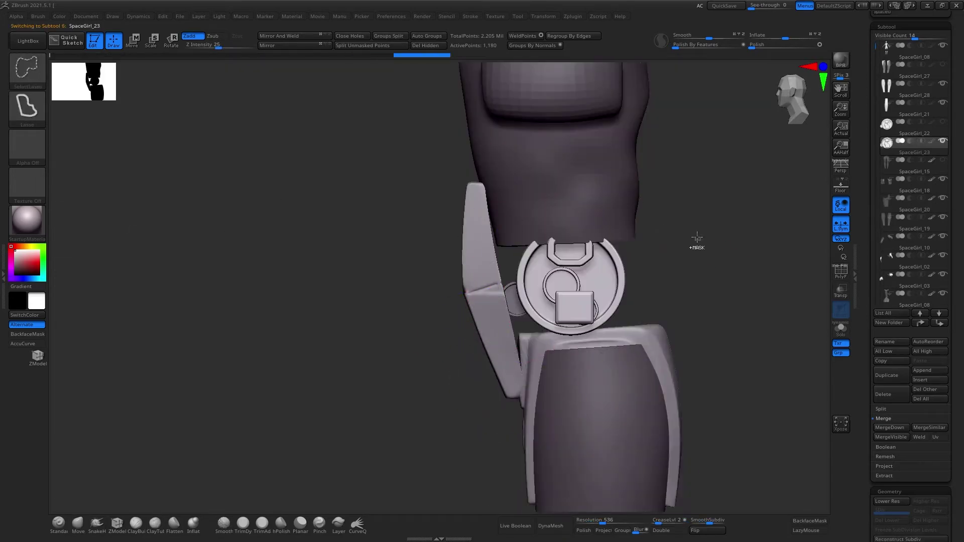
{"action": "mouse_move", "coordinate": [695, 244]}
{"action": "left_mouse_down"}
{"action": "mouse_move", "coordinate": [717, 260]}
{"action": "mouse_move", "coordinate": [559, 251]}
{"action": "left_mouse_up"}
{"action": "key", "text": "w"}
{"action": "key", "text": "q"}
{"action": "mouse_move", "coordinate": [652, 281]}
{"action": "left_mouse_down"}
{"action": "mouse_move", "coordinate": [683, 294]}
{"action": "mouse_move", "coordinate": [663, 317]}
{"action": "mouse_move", "coordinate": [610, 306]}
{"action": "left_mouse_up"}
{"action": "key", "text": "b"}
{"action": "key", "text": "z"}
{"action": "key", "text": "m"}
{"action": "key", "text": "shift+f"}
Extrude the small tab's face beside the knee joint into a longer strip
{"action": "left_click", "coordinate": [602, 281], "text": "alt"}
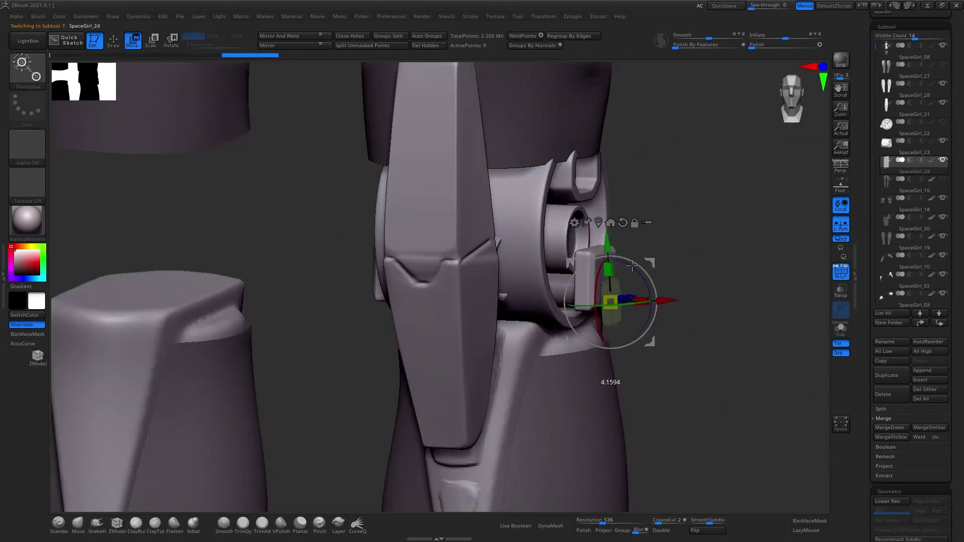
{"action": "mouse_move", "coordinate": [677, 301]}
{"action": "left_mouse_down"}
{"action": "mouse_move", "coordinate": [653, 241]}
{"action": "mouse_move", "coordinate": [604, 298]}
{"action": "mouse_move", "coordinate": [677, 281]}
{"action": "left_mouse_up"}
{"action": "key", "text": "space"}
{"action": "left_click", "coordinate": [613, 276]}
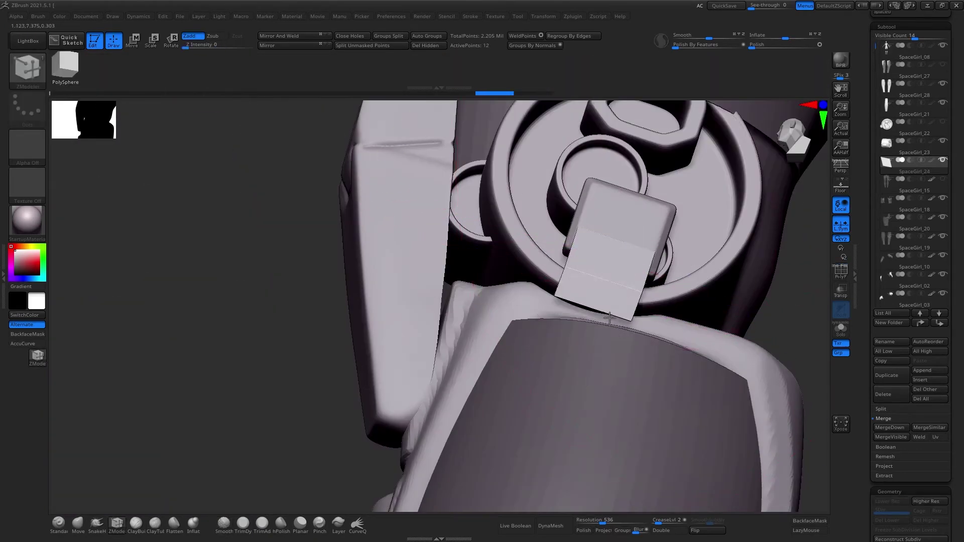
{"action": "mouse_move", "coordinate": [592, 282]}
{"action": "left_mouse_down"}
{"action": "mouse_move", "coordinate": [738, 254]}
{"action": "mouse_move", "coordinate": [627, 301]}
{"action": "left_mouse_up"}
Bend the strip up toward the thigh with the Transpose gizmo and review it from the front
{"action": "key", "text": "b"}
{"action": "key", "text": "m"}
{"action": "key", "text": "v"}
{"action": "mouse_move", "coordinate": [605, 326]}
{"action": "right_mouse_down"}
{"action": "mouse_move", "coordinate": [669, 286]}
{"action": "mouse_move", "coordinate": [280, 361]}
{"action": "mouse_move", "coordinate": [717, 269]}
{"action": "right_mouse_up"}
{"action": "key", "text": "w"}
{"action": "key", "text": "q"}
{"action": "key", "text": "w"}
{"action": "key", "text": "q"}
{"action": "mouse_move", "coordinate": [602, 301]}
{"action": "right_mouse_down"}
{"action": "mouse_move", "coordinate": [571, 335]}
{"action": "mouse_move", "coordinate": [704, 231]}
{"action": "mouse_move", "coordinate": [722, 261]}
{"action": "right_mouse_up"}
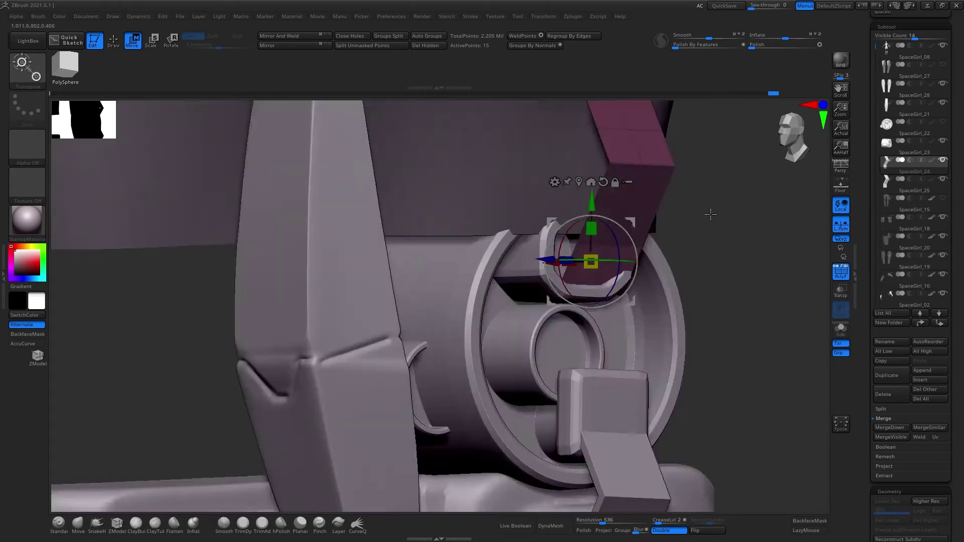
{"action": "left_click_drag", "start_coordinate": [711, 214], "coordinate": [640, 218]}
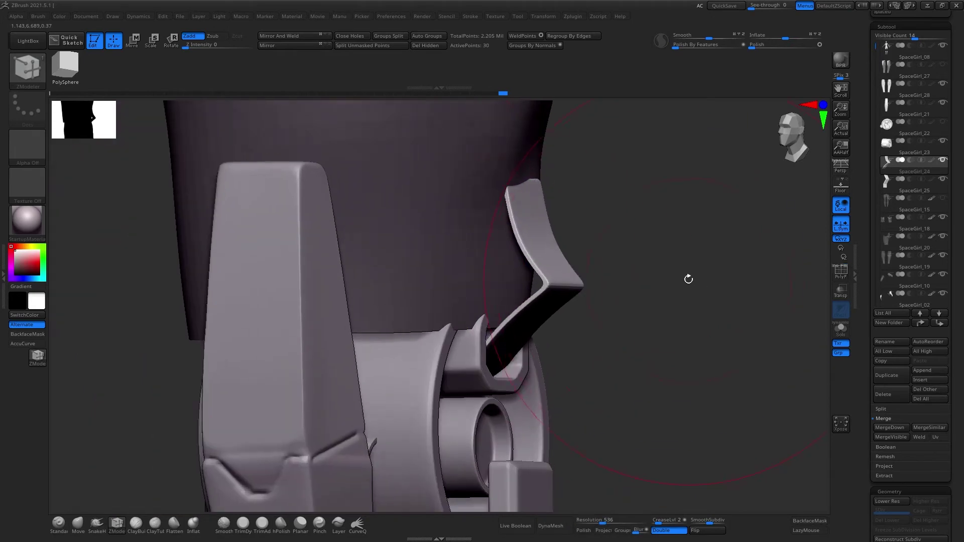
{"action": "mouse_move", "coordinate": [686, 278]}
{"action": "right_mouse_down", "text": "ctrl"}
{"action": "mouse_move", "coordinate": [649, 233]}
{"action": "mouse_move", "coordinate": [650, 321]}
{"action": "right_mouse_up", "text": "ctrl"}
{"action": "left_click", "coordinate": [651, 327], "text": "alt"}
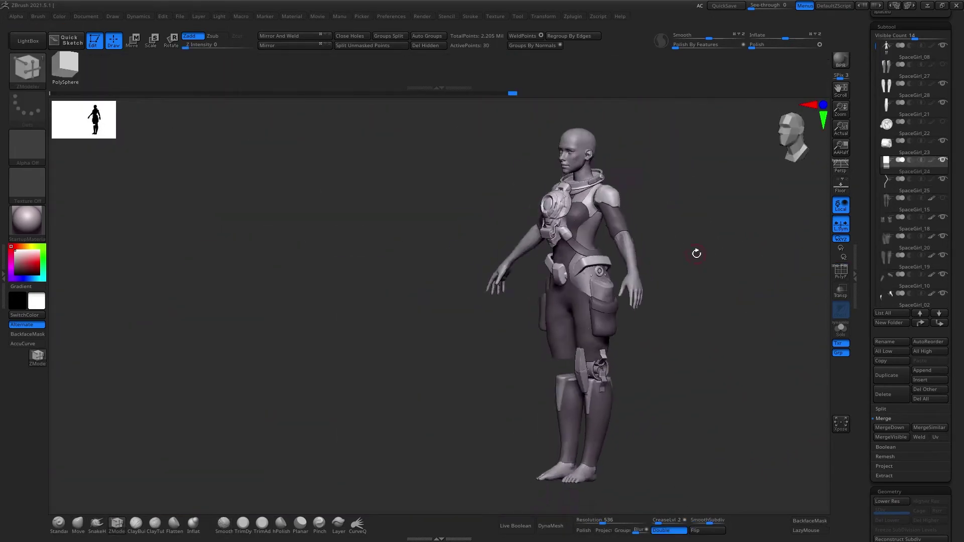
Zoom out to view the whole leg with its knee brackets
{"action": "right_click_drag", "start_coordinate": [575, 235], "coordinate": [675, 287], "text": "ctrl"}
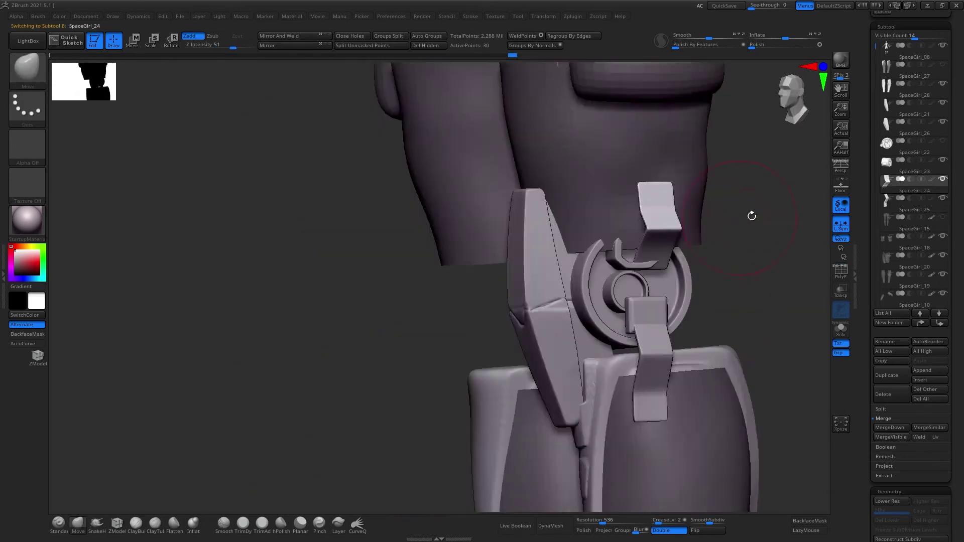
Add a sphere subtool for the backpack shell and view it on the character's back in perspective
{"action": "left_click", "coordinate": [638, 177], "text": "alt"}
{"action": "key", "text": "f"}
{"action": "key", "text": "q"}
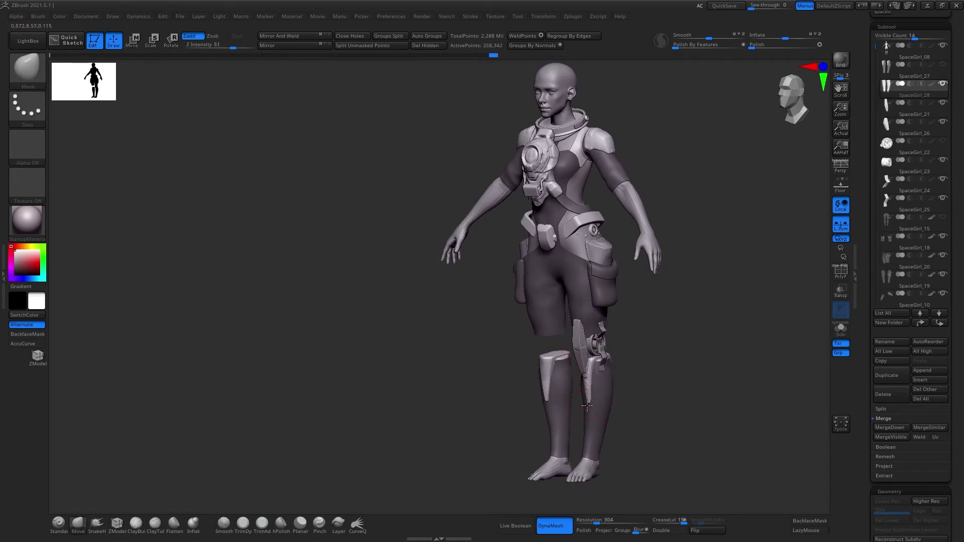
{"action": "right_click_drag", "start_coordinate": [587, 405], "coordinate": [661, 340]}
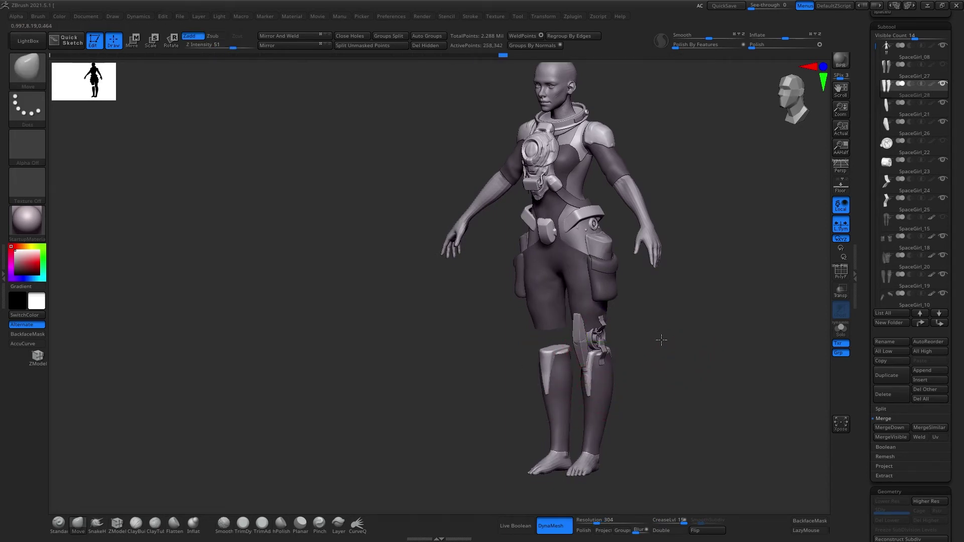
{"action": "left_click", "coordinate": [934, 65]}
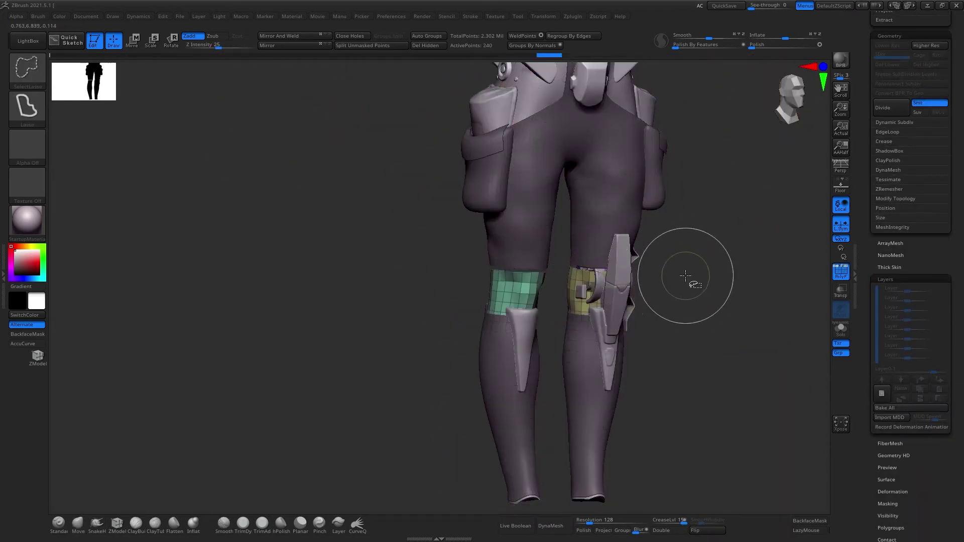
{"action": "key", "text": "p"}
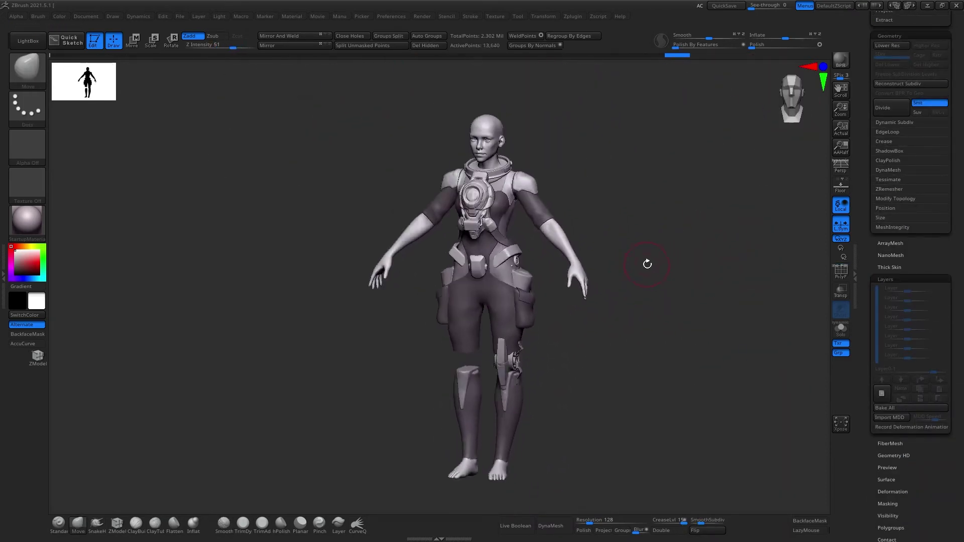
{"action": "mouse_move", "coordinate": [673, 272]}
{"action": "left_mouse_down"}
{"action": "mouse_move", "coordinate": [769, 240]}
{"action": "mouse_move", "coordinate": [737, 228]}
{"action": "left_mouse_up"}
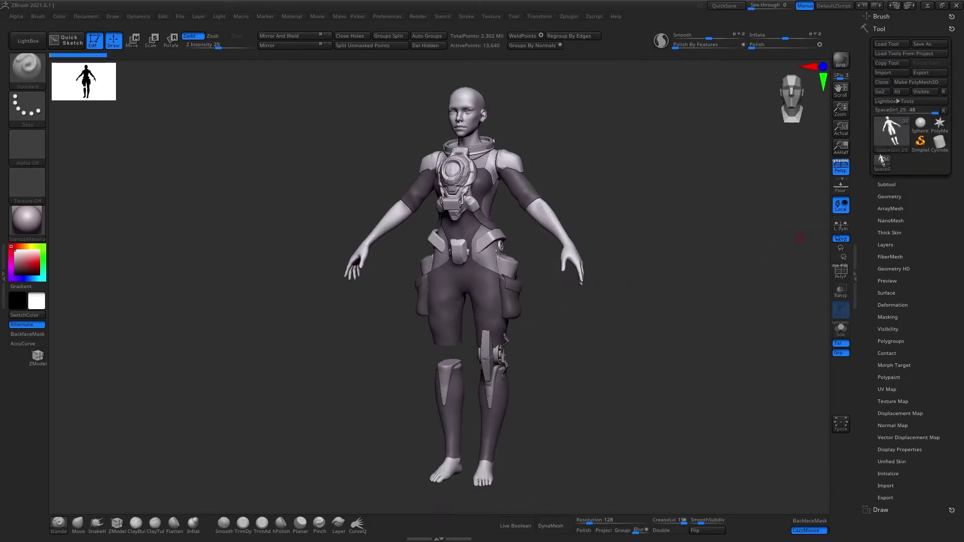
{"action": "mouse_move", "coordinate": [800, 237]}
{"action": "left_mouse_down"}
{"action": "mouse_move", "coordinate": [575, 217]}
{"action": "mouse_move", "coordinate": [641, 239]}
{"action": "mouse_move", "coordinate": [633, 184]}
{"action": "left_mouse_up"}
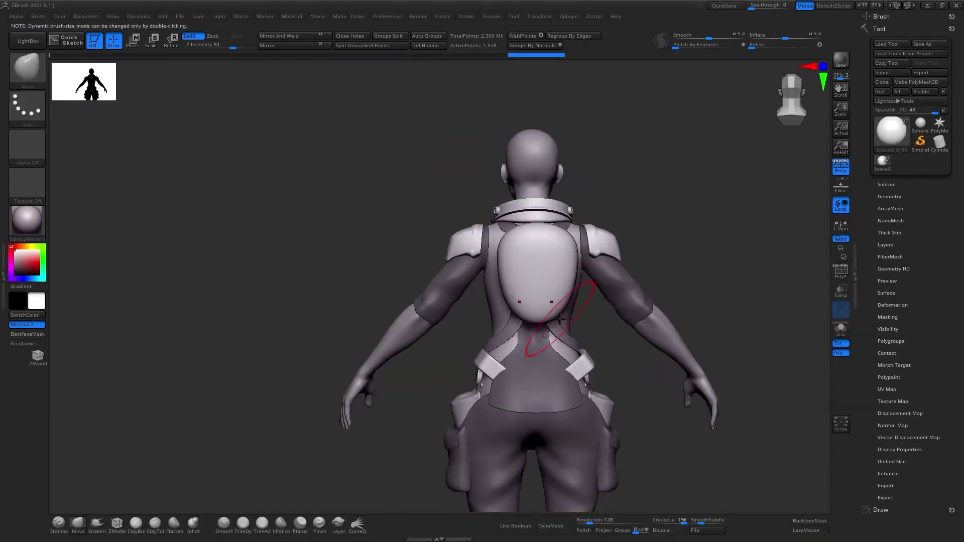
Orbit the backpack from a top-down view to an upright side view
{"action": "mouse_move", "coordinate": [560, 318]}
{"action": "left_mouse_down"}
{"action": "mouse_move", "coordinate": [609, 254]}
{"action": "mouse_move", "coordinate": [634, 258]}
{"action": "mouse_move", "coordinate": [570, 241]}
{"action": "mouse_move", "coordinate": [585, 301]}
{"action": "mouse_move", "coordinate": [552, 242]}
{"action": "mouse_move", "coordinate": [663, 240]}
{"action": "mouse_move", "coordinate": [645, 222]}
{"action": "left_mouse_up"}
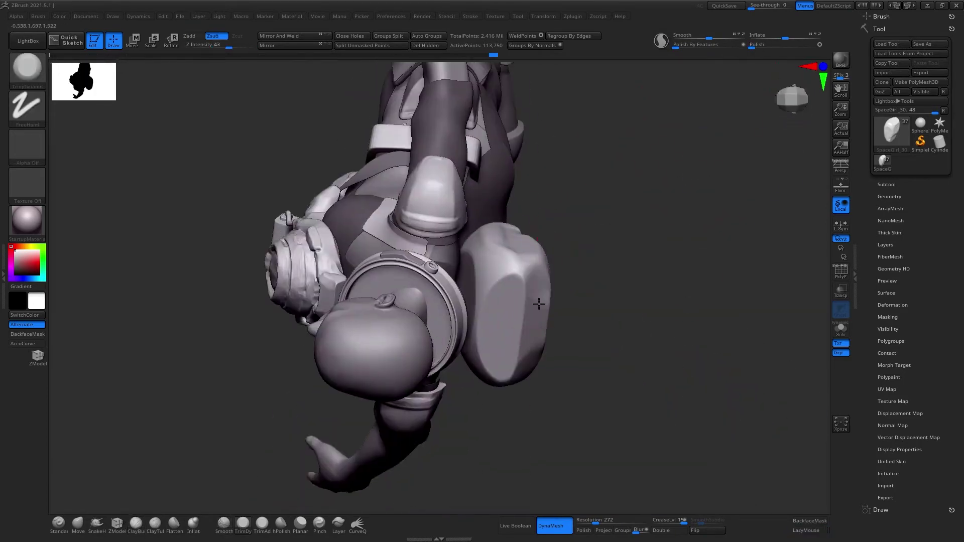
{"action": "mouse_move", "coordinate": [536, 306]}
{"action": "left_mouse_down"}
{"action": "mouse_move", "coordinate": [691, 196]}
{"action": "mouse_move", "coordinate": [599, 210]}
{"action": "left_mouse_up"}
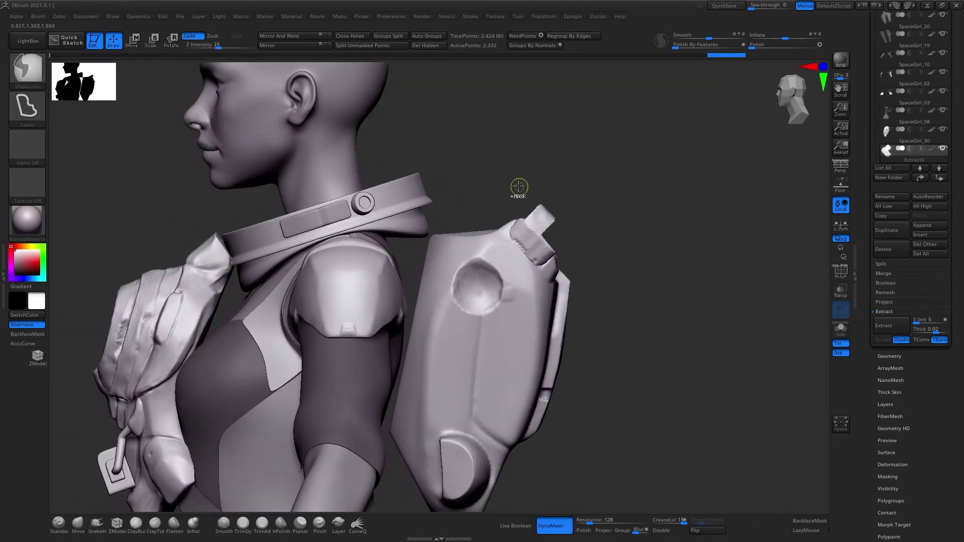
Orbit the backpack from a frontal view to a top-down view to inspect its strap frame
{"action": "key", "text": "w"}
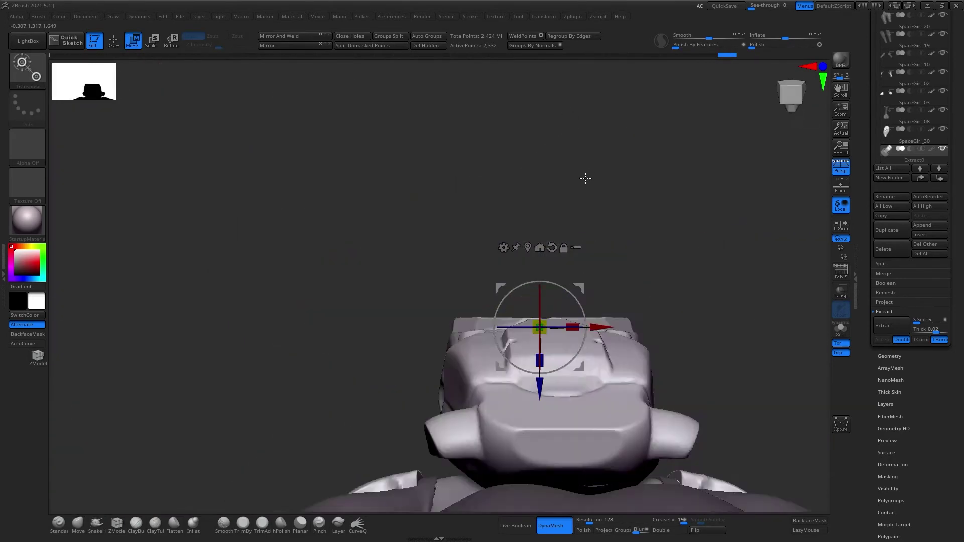
{"action": "left_click_drag", "start_coordinate": [630, 201], "coordinate": [688, 314]}
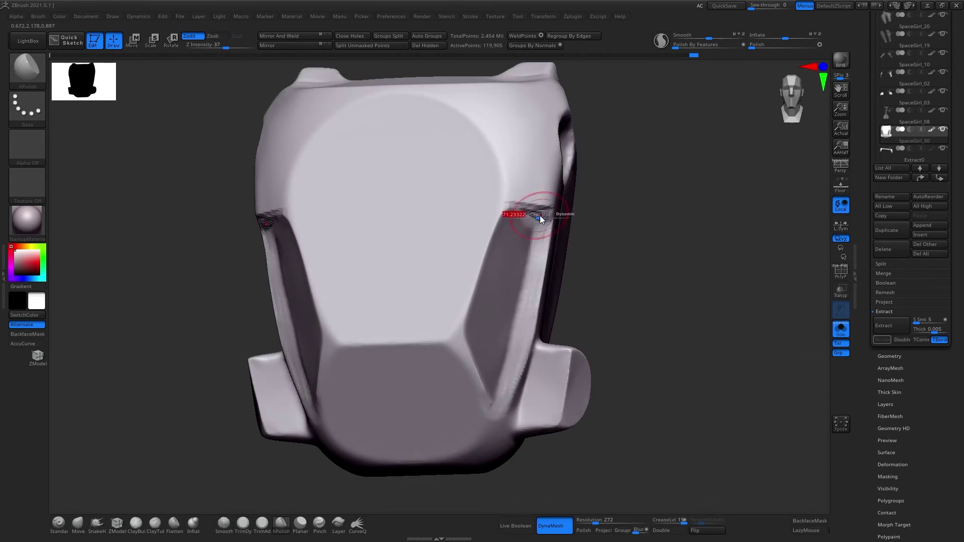
{"action": "mouse_move", "coordinate": [423, 328]}
{"action": "left_mouse_down"}
{"action": "mouse_move", "coordinate": [576, 211]}
{"action": "mouse_move", "coordinate": [398, 328]}
{"action": "left_mouse_up"}
{"action": "left_click_drag", "start_coordinate": [463, 326], "coordinate": [646, 285]}
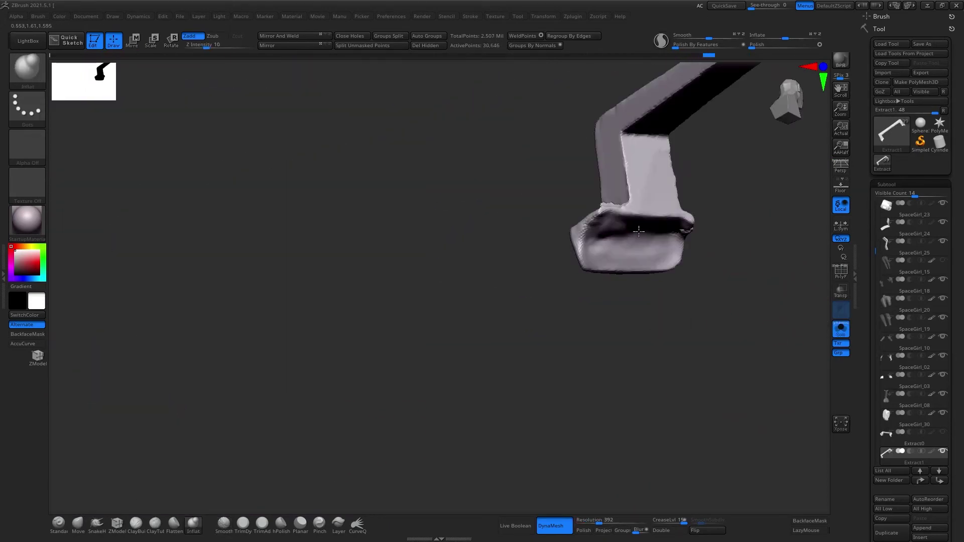
{"action": "mouse_move", "coordinate": [654, 155]}
{"action": "left_mouse_down"}
{"action": "mouse_move", "coordinate": [689, 228]}
{"action": "mouse_move", "coordinate": [721, 205]}
{"action": "mouse_move", "coordinate": [669, 286]}
{"action": "mouse_move", "coordinate": [680, 190]}
{"action": "mouse_move", "coordinate": [684, 216]}
{"action": "left_mouse_up"}
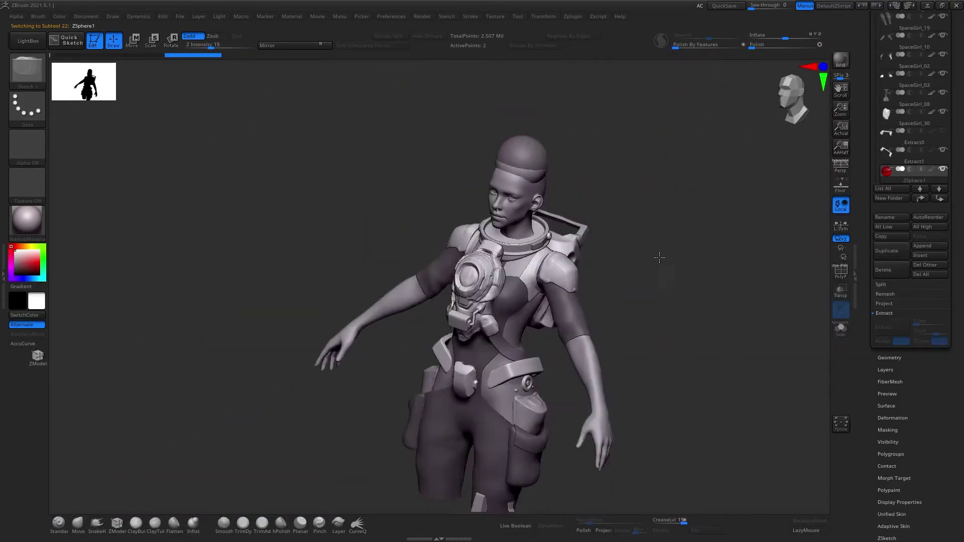
Orbit around the character to frame the hose ZSphere chain from a frontal three-quarter view
{"action": "key", "text": "w"}
{"action": "left_click_drag", "start_coordinate": [659, 257], "coordinate": [607, 194]}
{"action": "mouse_move", "coordinate": [611, 274]}
{"action": "left_mouse_down"}
{"action": "mouse_move", "coordinate": [660, 245]}
{"action": "mouse_move", "coordinate": [601, 274]}
{"action": "mouse_move", "coordinate": [568, 307]}
{"action": "mouse_move", "coordinate": [703, 208]}
{"action": "mouse_move", "coordinate": [688, 251]}
{"action": "mouse_move", "coordinate": [688, 208]}
{"action": "left_mouse_up"}
{"action": "key", "text": "q"}
{"action": "key", "text": "w"}
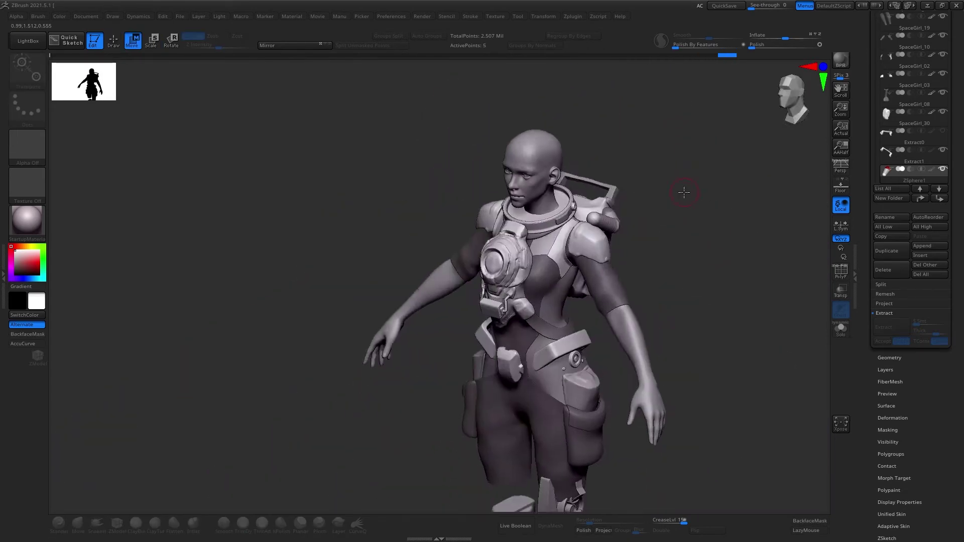
{"action": "left_click_drag", "start_coordinate": [538, 240], "coordinate": [556, 216]}
{"action": "key", "text": "q"}
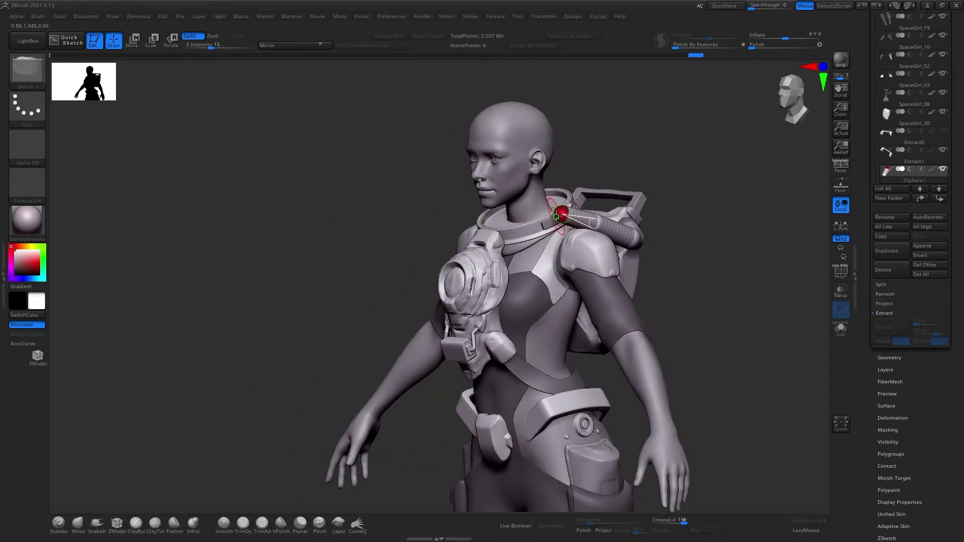
{"action": "left_click_drag", "start_coordinate": [663, 152], "coordinate": [530, 227]}
Bend the hose ZSpheres down over the shoulder toward the chest device, moving and resizing them
{"action": "left_click_drag", "start_coordinate": [547, 289], "coordinate": [635, 286]}
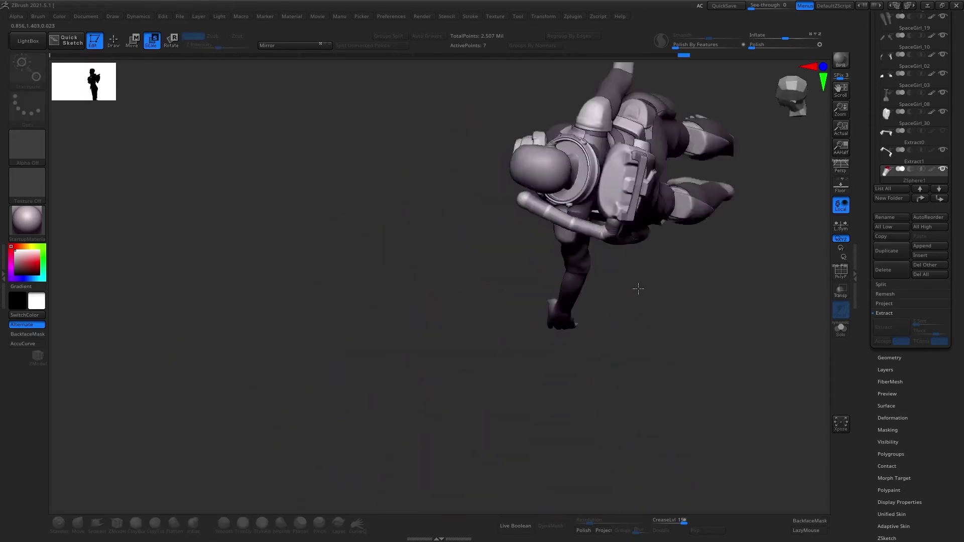
{"action": "key", "text": "w"}
{"action": "mouse_move", "coordinate": [522, 211]}
{"action": "left_mouse_down"}
{"action": "mouse_move", "coordinate": [513, 298]}
{"action": "mouse_move", "coordinate": [498, 263]}
{"action": "left_mouse_up"}
{"action": "key", "text": "e"}
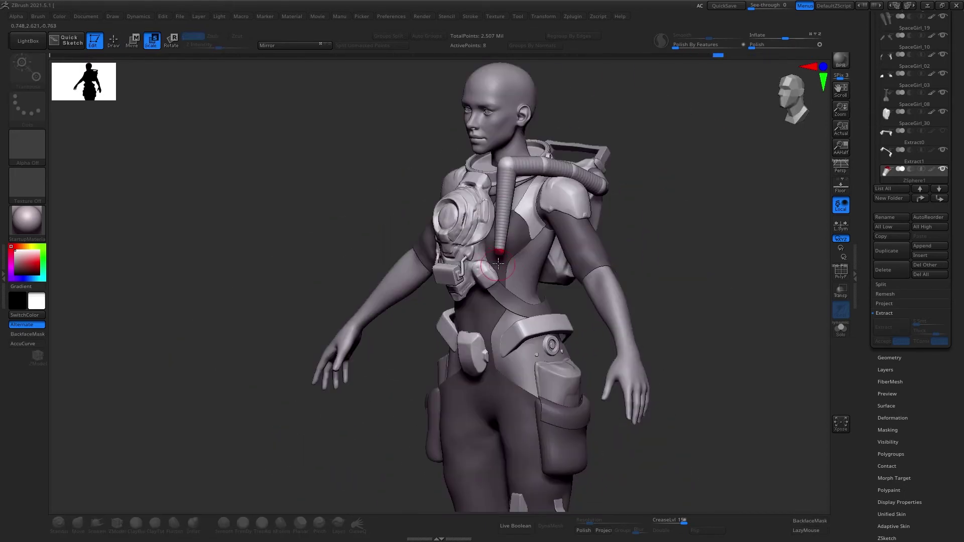
{"action": "mouse_move", "coordinate": [653, 252]}
{"action": "left_mouse_down"}
{"action": "mouse_move", "coordinate": [653, 241]}
{"action": "mouse_move", "coordinate": [755, 344]}
{"action": "mouse_move", "coordinate": [764, 389]}
{"action": "mouse_move", "coordinate": [594, 293]}
{"action": "mouse_move", "coordinate": [552, 282]}
{"action": "left_mouse_up"}
{"action": "key", "text": "w"}
{"action": "left_click_drag", "start_coordinate": [517, 307], "coordinate": [507, 255]}
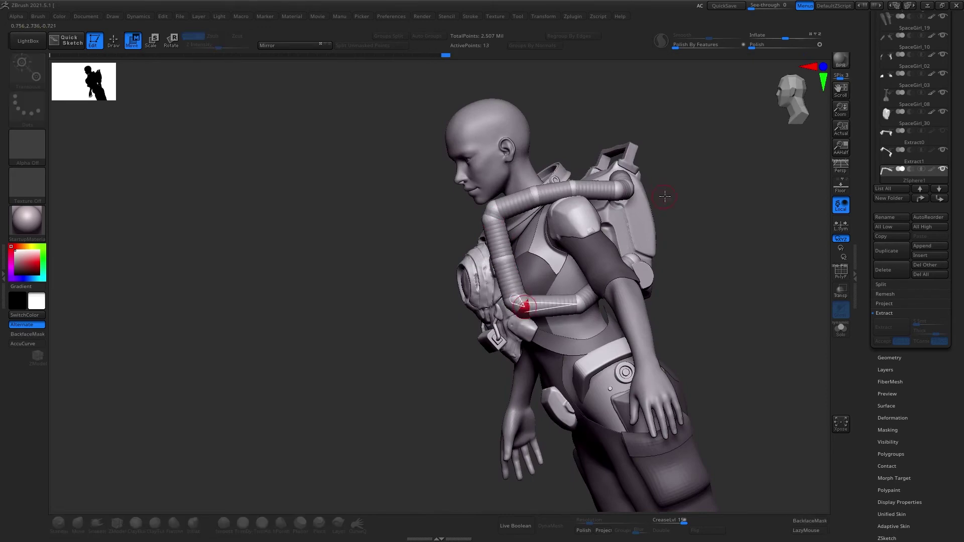
{"action": "left_click_drag", "start_coordinate": [664, 197], "coordinate": [659, 195]}
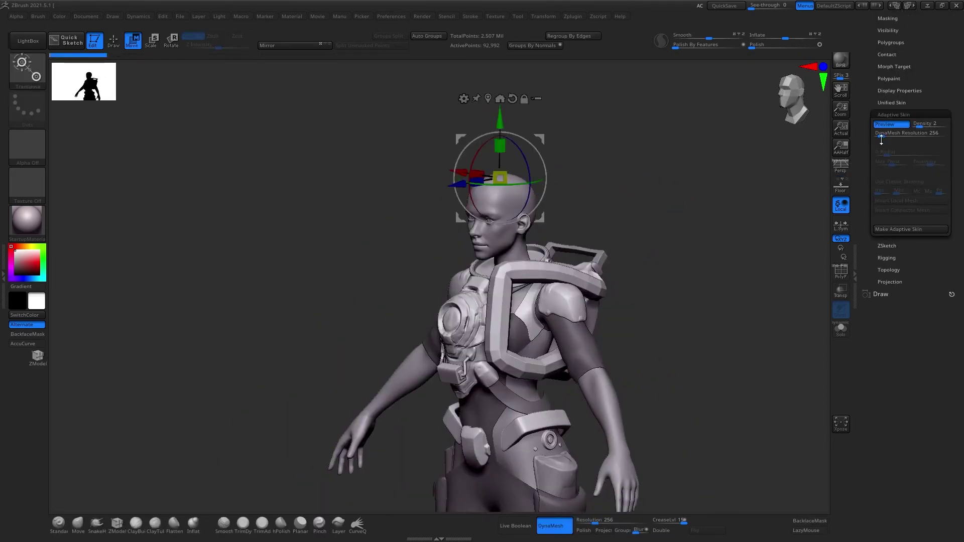
Set the Adaptive Skin density and preview the hose as a skinned mesh
{"action": "left_click_drag", "start_coordinate": [881, 135], "coordinate": [876, 135]}
{"action": "left_click", "coordinate": [927, 124]}
{"action": "mouse_move", "coordinate": [652, 251]}
{"action": "left_mouse_down"}
{"action": "mouse_move", "coordinate": [712, 235]}
{"action": "mouse_move", "coordinate": [746, 185]}
{"action": "left_mouse_up"}
{"action": "key", "text": "a"}
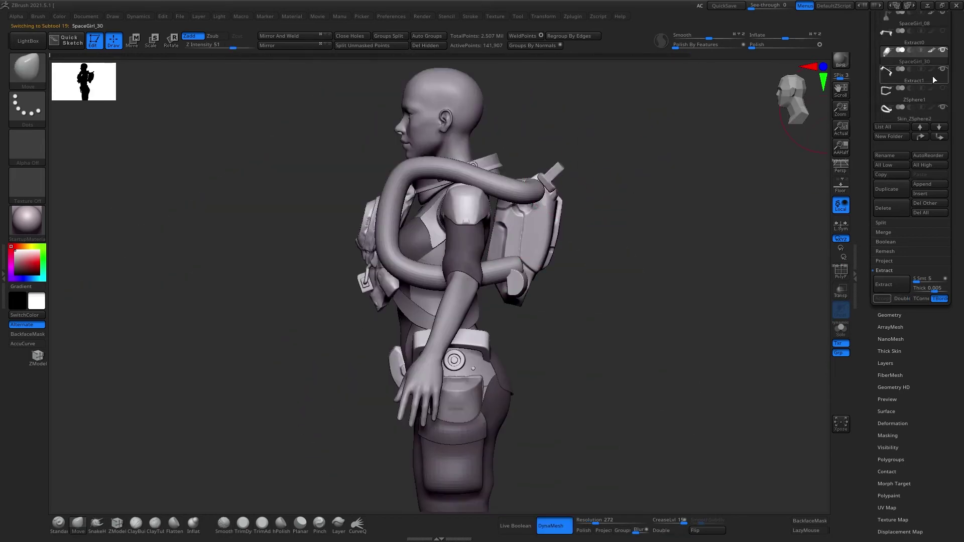
Select the hose mesh Skin_ZSphere2 and inspect it from the front and from below
{"action": "left_click_drag", "start_coordinate": [550, 178], "coordinate": [590, 164]}
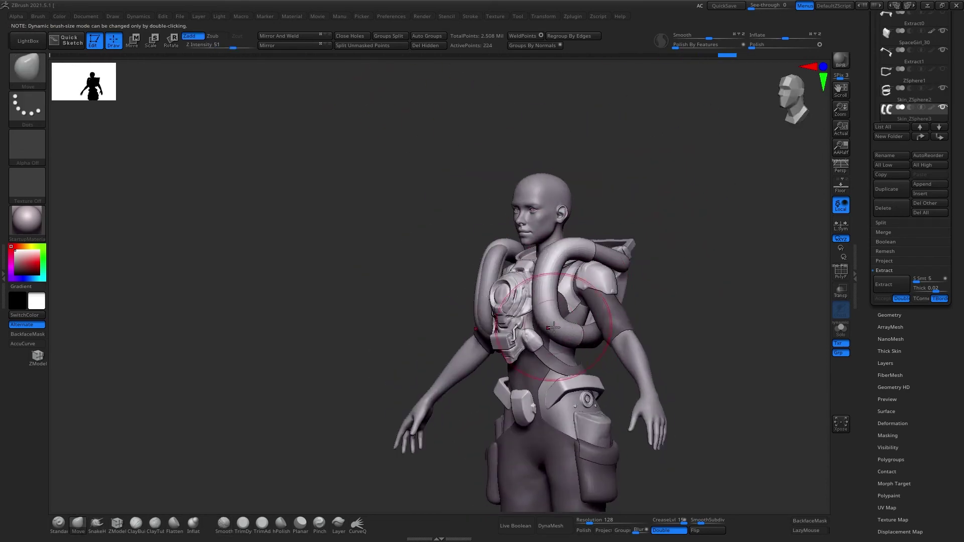
{"action": "left_click", "coordinate": [550, 251], "text": "alt"}
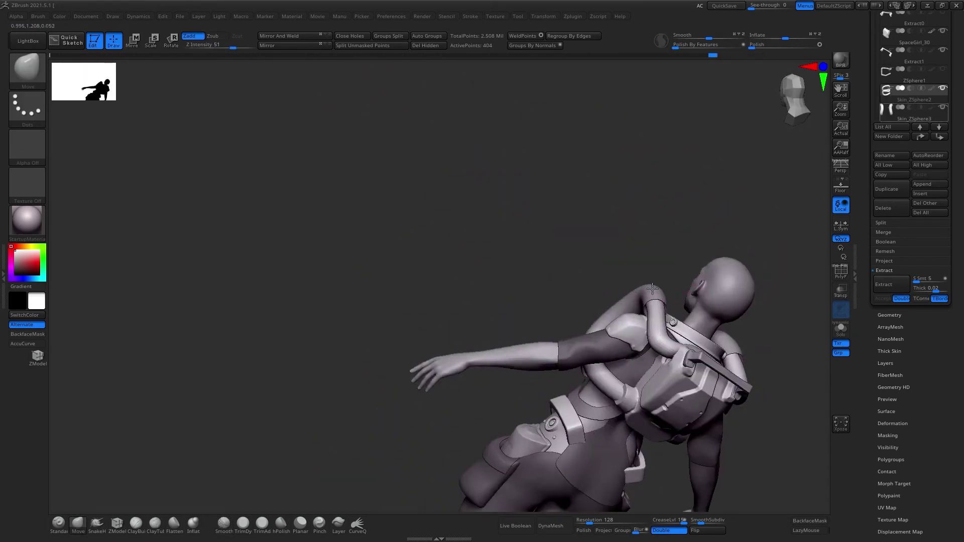
{"action": "left_click_drag", "start_coordinate": [687, 202], "coordinate": [659, 255]}
{"action": "mouse_move", "coordinate": [592, 262]}
{"action": "left_mouse_down"}
{"action": "mouse_move", "coordinate": [565, 205]}
{"action": "mouse_move", "coordinate": [748, 253]}
{"action": "left_mouse_up"}
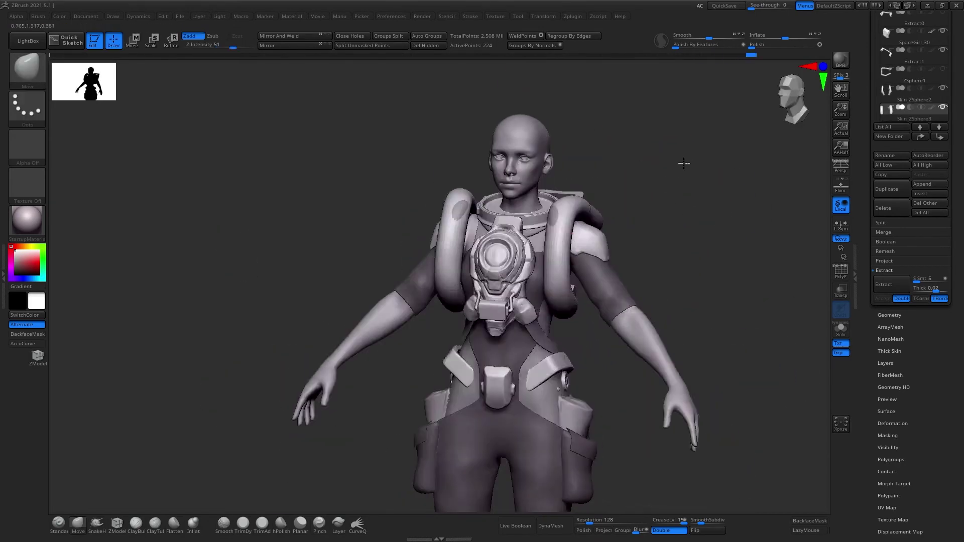
{"action": "left_click_drag", "start_coordinate": [596, 286], "coordinate": [603, 290]}
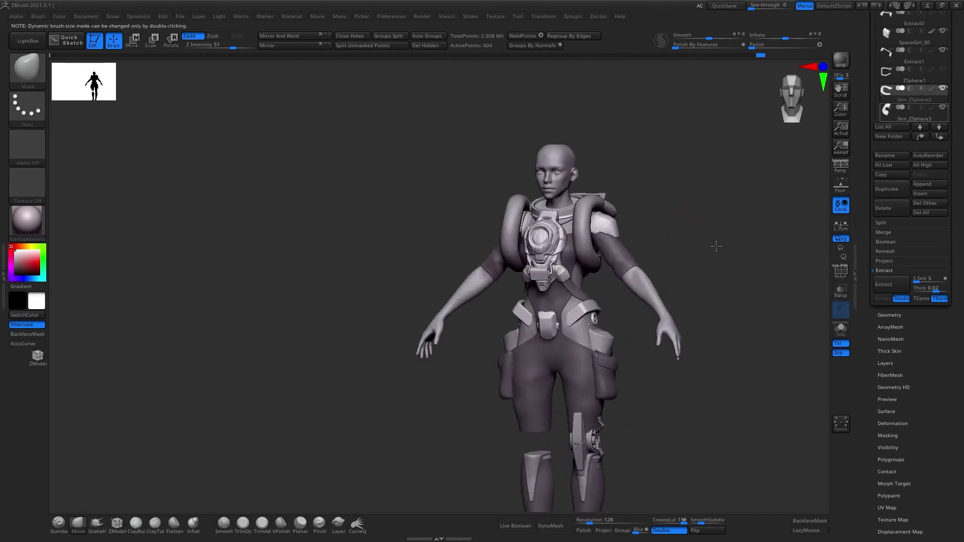
{"action": "left_click_drag", "start_coordinate": [716, 246], "coordinate": [717, 244]}
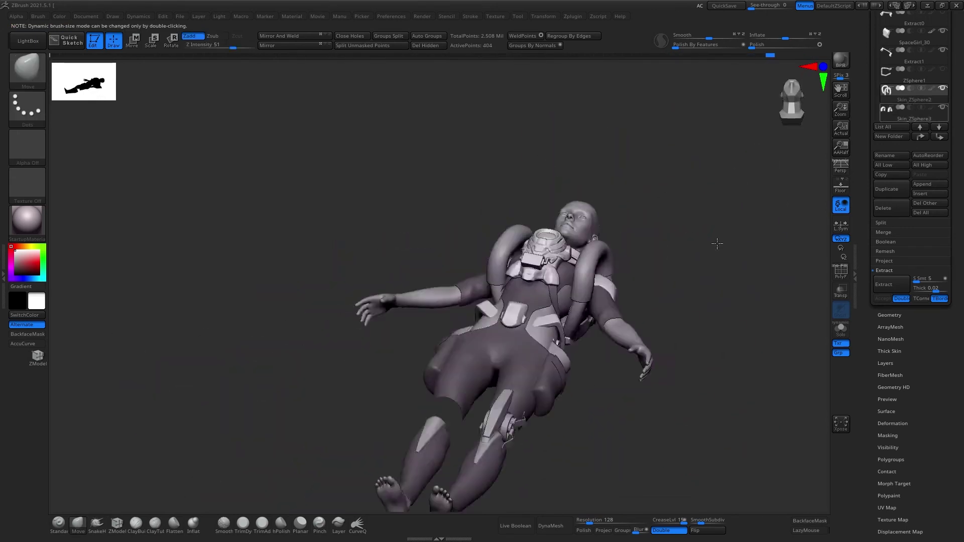
{"action": "left_click_drag", "start_coordinate": [558, 276], "coordinate": [599, 327]}
Toggle the polygroup wireframe to check the straps and hose around the shoulder
{"action": "key", "text": "shift+f"}
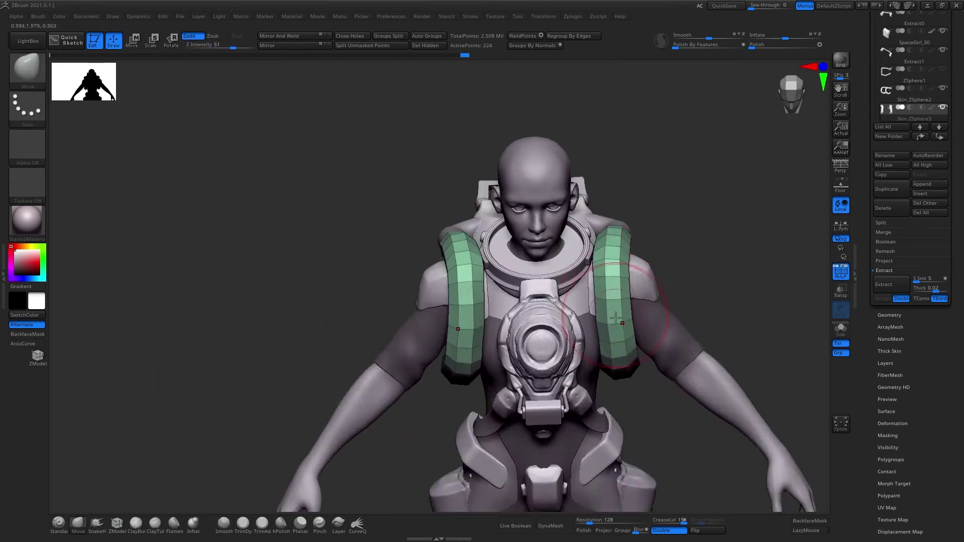
{"action": "key", "text": "shift+f"}
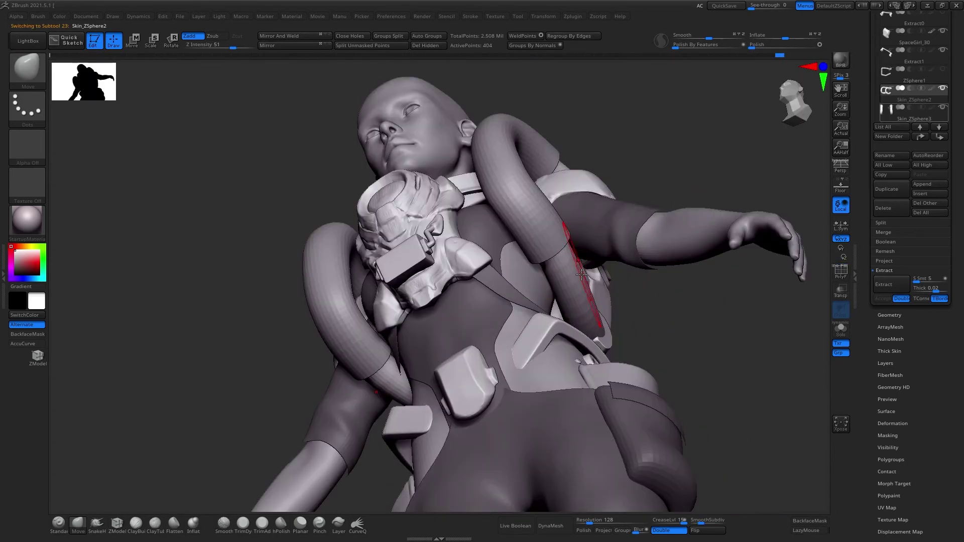
{"action": "mouse_move", "coordinate": [718, 258]}
{"action": "left_mouse_down"}
{"action": "mouse_move", "coordinate": [639, 127]}
{"action": "mouse_move", "coordinate": [671, 195]}
{"action": "mouse_move", "coordinate": [546, 176]}
{"action": "mouse_move", "coordinate": [763, 176]}
{"action": "mouse_move", "coordinate": [571, 157]}
{"action": "left_mouse_up"}
{"action": "key", "text": "shift+f"}
{"action": "mouse_move", "coordinate": [589, 262]}
{"action": "left_mouse_down"}
{"action": "mouse_move", "coordinate": [516, 222]}
{"action": "mouse_move", "coordinate": [651, 149]}
{"action": "mouse_move", "coordinate": [624, 129]}
{"action": "mouse_move", "coordinate": [608, 382]}
{"action": "left_mouse_up"}
{"action": "key", "text": "f"}
{"action": "key", "text": "shift+f"}
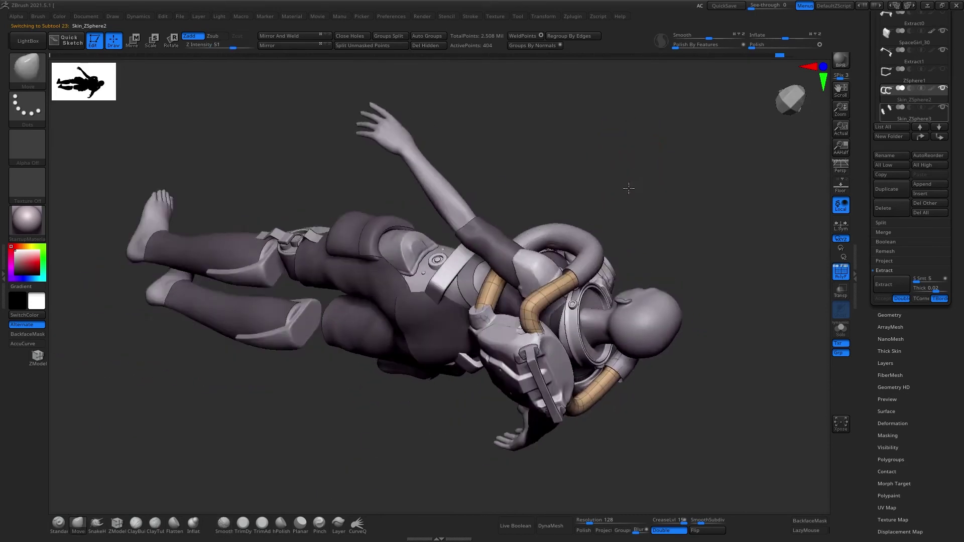
Select the back piece SpaceGirl_30 in Move mode with polygroups visible, viewed from the side
{"action": "left_click", "coordinate": [608, 382], "text": "alt"}
{"action": "key", "text": "w"}
{"action": "key", "text": "shift+f"}
{"action": "left_click_drag", "start_coordinate": [635, 353], "coordinate": [725, 345]}
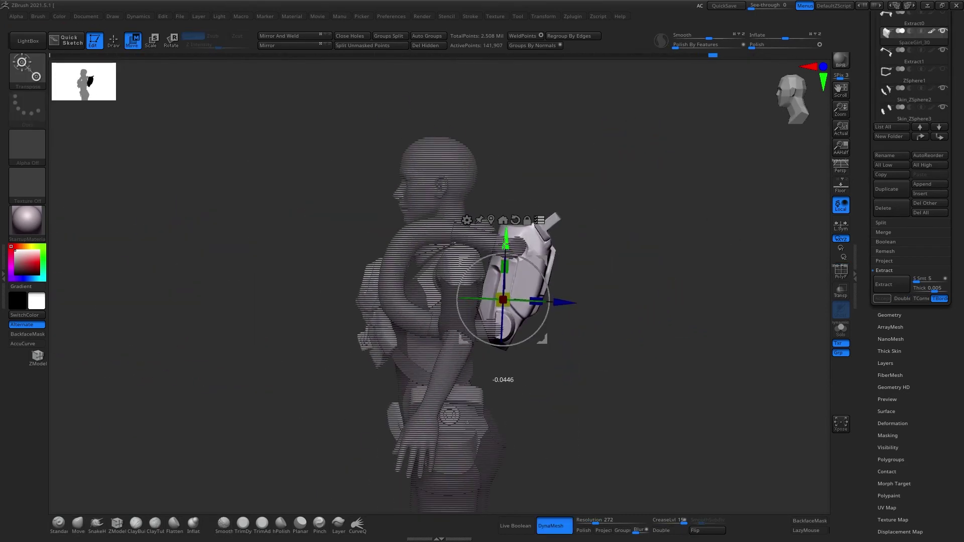
Smooth the back piece with hPolish, then build it up with ClayBuildup at a new brush size
{"action": "key", "text": "q"}
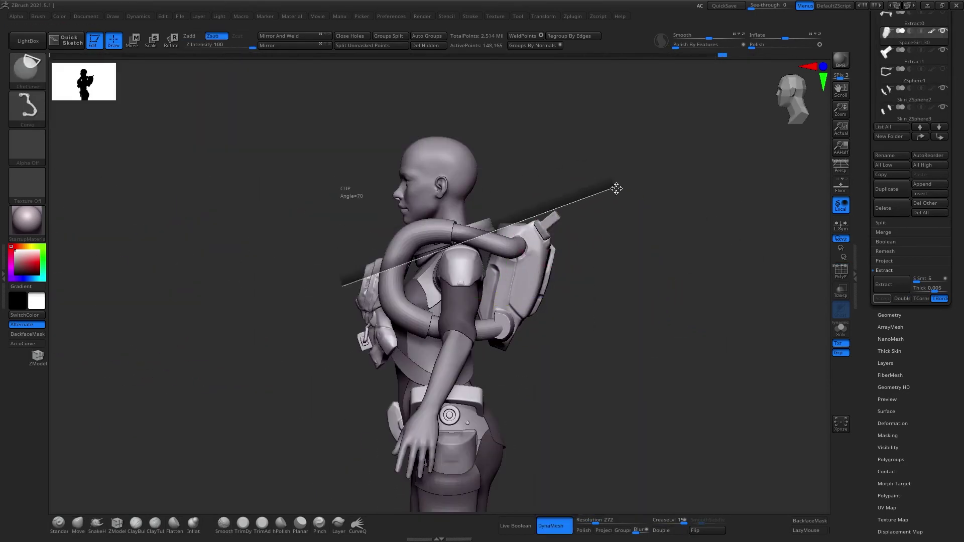
{"action": "key", "text": "b"}
{"action": "key", "text": "h"}
{"action": "key", "text": "p"}
{"action": "mouse_move", "coordinate": [638, 216]}
{"action": "left_mouse_down"}
{"action": "mouse_move", "coordinate": [603, 240]}
{"action": "mouse_move", "coordinate": [549, 206]}
{"action": "mouse_move", "coordinate": [685, 156]}
{"action": "mouse_move", "coordinate": [515, 251]}
{"action": "mouse_move", "coordinate": [552, 241]}
{"action": "mouse_move", "coordinate": [699, 273]}
{"action": "mouse_move", "coordinate": [677, 194]}
{"action": "mouse_move", "coordinate": [556, 194]}
{"action": "mouse_move", "coordinate": [658, 206]}
{"action": "mouse_move", "coordinate": [523, 327]}
{"action": "mouse_move", "coordinate": [602, 251]}
{"action": "left_mouse_up"}
{"action": "key", "text": "b"}
{"action": "key", "text": "c"}
{"action": "key", "text": "b"}
{"action": "key", "text": "s"}
{"action": "key", "text": "f"}
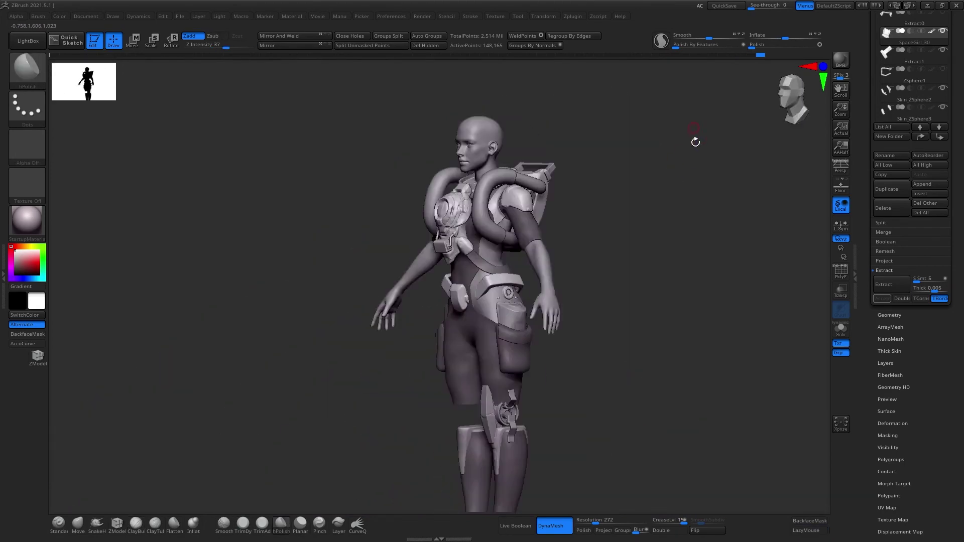
{"action": "mouse_move", "coordinate": [696, 142]}
{"action": "left_mouse_down"}
{"action": "mouse_move", "coordinate": [648, 211]}
{"action": "mouse_move", "coordinate": [654, 198]}
{"action": "mouse_move", "coordinate": [615, 157]}
{"action": "mouse_move", "coordinate": [682, 275]}
{"action": "mouse_move", "coordinate": [726, 223]}
{"action": "mouse_move", "coordinate": [656, 181]}
{"action": "mouse_move", "coordinate": [684, 137]}
{"action": "left_mouse_up"}
Set up the strap piece for moving with polygroups shown, viewed from the rear three-quarter angle
{"action": "key", "text": "w"}
{"action": "key", "text": "shift+f"}
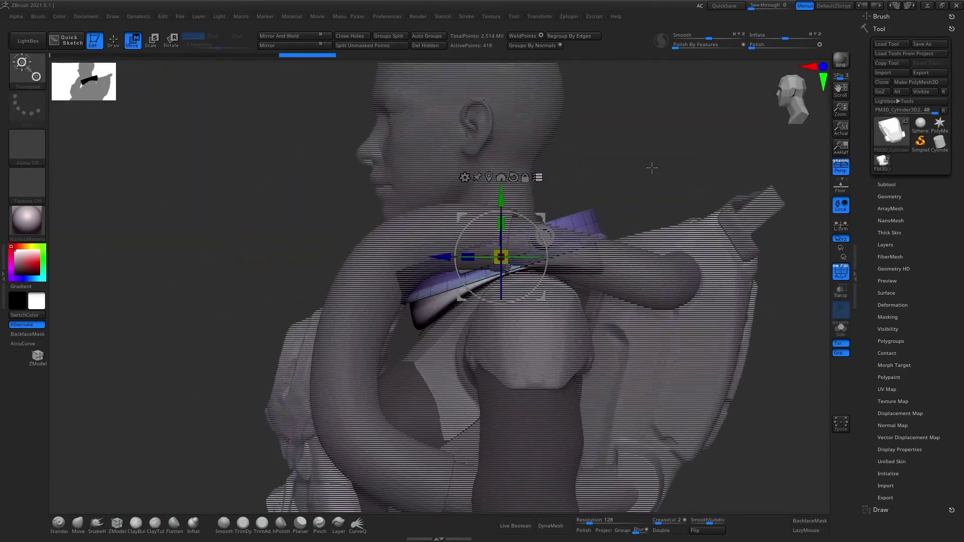
{"action": "mouse_move", "coordinate": [513, 251]}
{"action": "left_mouse_down"}
{"action": "mouse_move", "coordinate": [643, 164]}
{"action": "mouse_move", "coordinate": [509, 198]}
{"action": "mouse_move", "coordinate": [586, 163]}
{"action": "mouse_move", "coordinate": [564, 167]}
{"action": "mouse_move", "coordinate": [677, 151]}
{"action": "mouse_move", "coordinate": [667, 120]}
{"action": "left_mouse_up"}
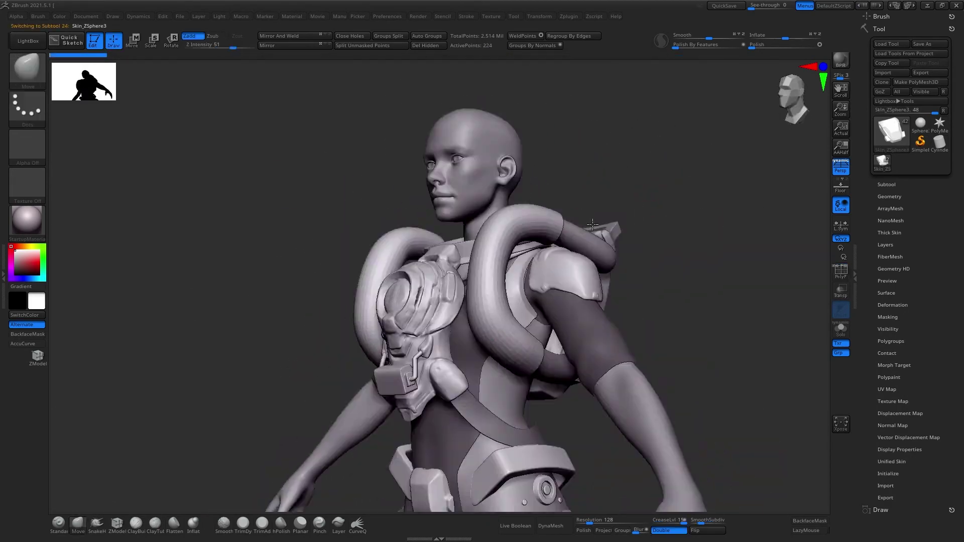
Select the hose meshes Skin_ZSphere2 and Skin_ZSphere3 in the subtool list
{"action": "left_click", "coordinate": [886, 184]}
{"action": "left_click", "coordinate": [899, 296]}
{"action": "scroll", "coordinate": [899, 294], "scroll_direction": "down", "scroll_amount": 5}
{"action": "mouse_move", "coordinate": [613, 200]}
{"action": "left_mouse_down"}
{"action": "mouse_move", "coordinate": [646, 215]}
{"action": "mouse_move", "coordinate": [689, 216]}
{"action": "mouse_move", "coordinate": [553, 326]}
{"action": "mouse_move", "coordinate": [543, 352]}
{"action": "mouse_move", "coordinate": [677, 220]}
{"action": "mouse_move", "coordinate": [693, 251]}
{"action": "mouse_move", "coordinate": [723, 271]}
{"action": "mouse_move", "coordinate": [658, 236]}
{"action": "mouse_move", "coordinate": [552, 301]}
{"action": "left_mouse_up"}
Reposition the chest device SpaceGirl_06 with the Move gizmo and check it from the front
{"action": "key", "text": "w"}
{"action": "left_click", "coordinate": [534, 340], "text": "alt"}
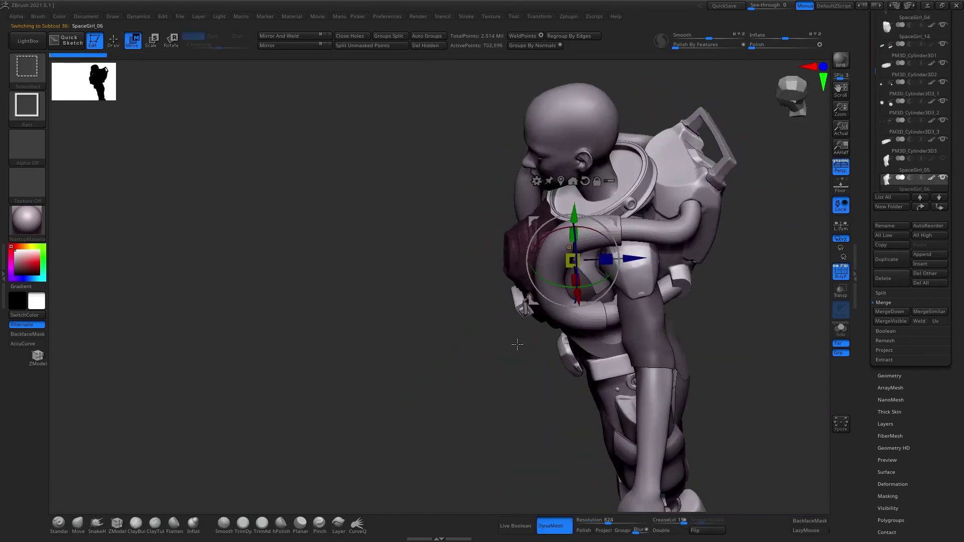
{"action": "mouse_move", "coordinate": [533, 341]}
{"action": "left_mouse_down"}
{"action": "mouse_move", "coordinate": [608, 194]}
{"action": "mouse_move", "coordinate": [633, 236]}
{"action": "mouse_move", "coordinate": [628, 246]}
{"action": "mouse_move", "coordinate": [696, 222]}
{"action": "mouse_move", "coordinate": [735, 246]}
{"action": "left_mouse_up"}
{"action": "key", "text": "q"}
{"action": "key", "text": "w"}
{"action": "key", "text": "q"}
{"action": "mouse_move", "coordinate": [625, 290]}
{"action": "left_mouse_down"}
{"action": "mouse_move", "coordinate": [704, 206]}
{"action": "mouse_move", "coordinate": [684, 233]}
{"action": "mouse_move", "coordinate": [723, 209]}
{"action": "mouse_move", "coordinate": [622, 181]}
{"action": "mouse_move", "coordinate": [602, 190]}
{"action": "mouse_move", "coordinate": [588, 173]}
{"action": "mouse_move", "coordinate": [677, 166]}
{"action": "mouse_move", "coordinate": [673, 138]}
{"action": "mouse_move", "coordinate": [514, 294]}
{"action": "left_mouse_up"}
Move the collar connectors PM3D_Cylinder3D1 and PM3D_Cylinder3D3_1 into place around the neck
{"action": "key", "text": "w"}
{"action": "left_click", "coordinate": [617, 226], "text": "alt"}
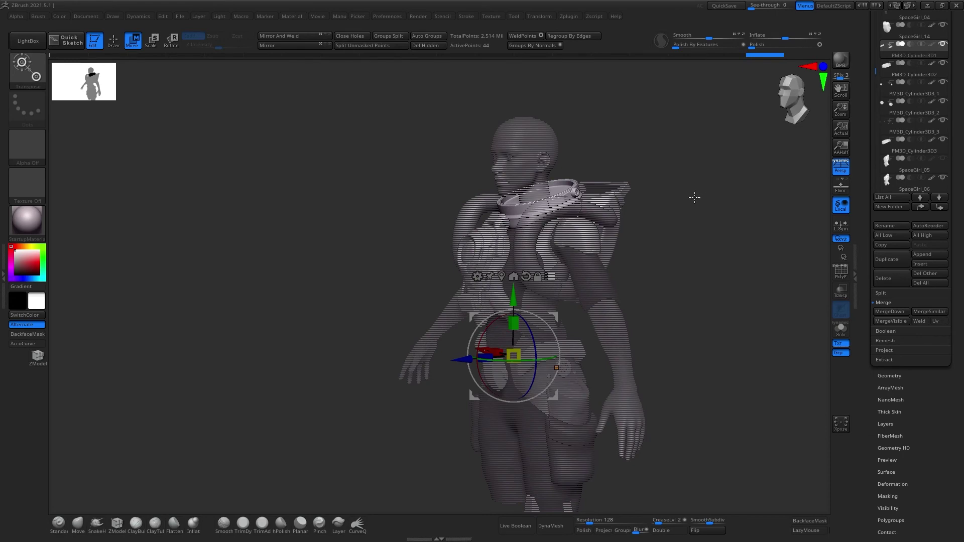
{"action": "mouse_move", "coordinate": [694, 197]}
{"action": "left_mouse_down"}
{"action": "mouse_move", "coordinate": [680, 179]}
{"action": "mouse_move", "coordinate": [705, 164]}
{"action": "mouse_move", "coordinate": [666, 169]}
{"action": "left_mouse_up"}
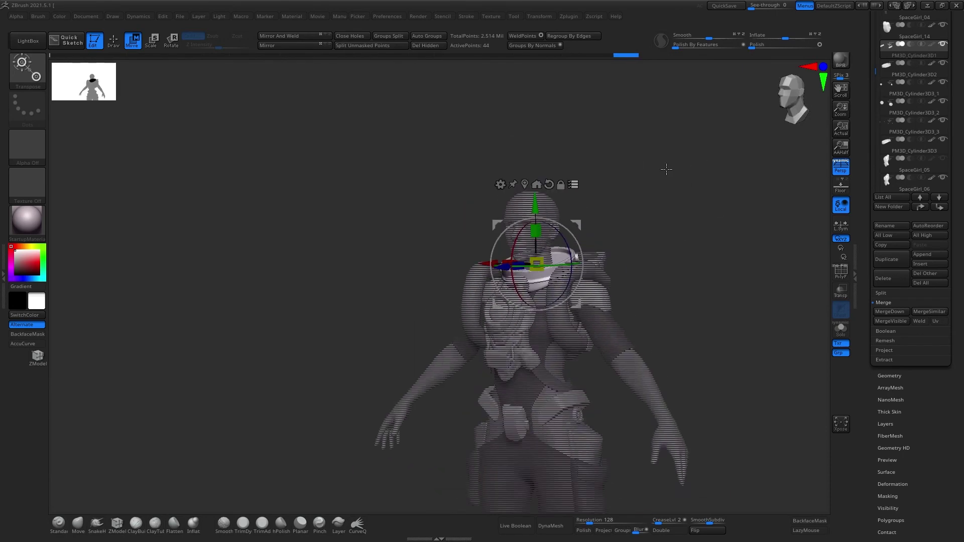
{"action": "mouse_move", "coordinate": [606, 129]}
{"action": "left_mouse_down"}
{"action": "mouse_move", "coordinate": [597, 151]}
{"action": "mouse_move", "coordinate": [637, 155]}
{"action": "mouse_move", "coordinate": [548, 251]}
{"action": "mouse_move", "coordinate": [650, 206]}
{"action": "left_mouse_up"}
{"action": "left_click", "coordinate": [548, 251], "text": "alt"}
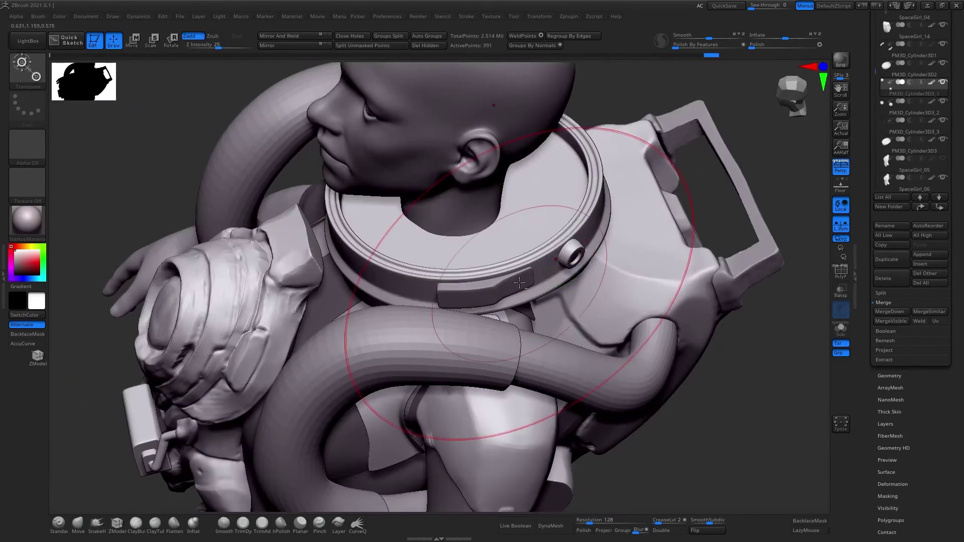
{"action": "key", "text": "w"}
{"action": "mouse_move", "coordinate": [520, 282]}
{"action": "left_mouse_down"}
{"action": "mouse_move", "coordinate": [689, 168]}
{"action": "mouse_move", "coordinate": [637, 150]}
{"action": "mouse_move", "coordinate": [676, 157]}
{"action": "mouse_move", "coordinate": [656, 182]}
{"action": "mouse_move", "coordinate": [685, 191]}
{"action": "mouse_move", "coordinate": [630, 175]}
{"action": "mouse_move", "coordinate": [666, 196]}
{"action": "mouse_move", "coordinate": [549, 221]}
{"action": "mouse_move", "coordinate": [613, 254]}
{"action": "mouse_move", "coordinate": [603, 172]}
{"action": "mouse_move", "coordinate": [593, 181]}
{"action": "mouse_move", "coordinate": [650, 193]}
{"action": "mouse_move", "coordinate": [648, 159]}
{"action": "mouse_move", "coordinate": [701, 133]}
{"action": "mouse_move", "coordinate": [763, 254]}
{"action": "mouse_move", "coordinate": [694, 161]}
{"action": "left_mouse_up"}
{"action": "key", "text": "q"}
Reselect the chest device SpaceGirl_06 in Move mode and check its fit from rear and front
{"action": "left_click", "coordinate": [511, 320], "text": "alt"}
{"action": "key", "text": "w"}
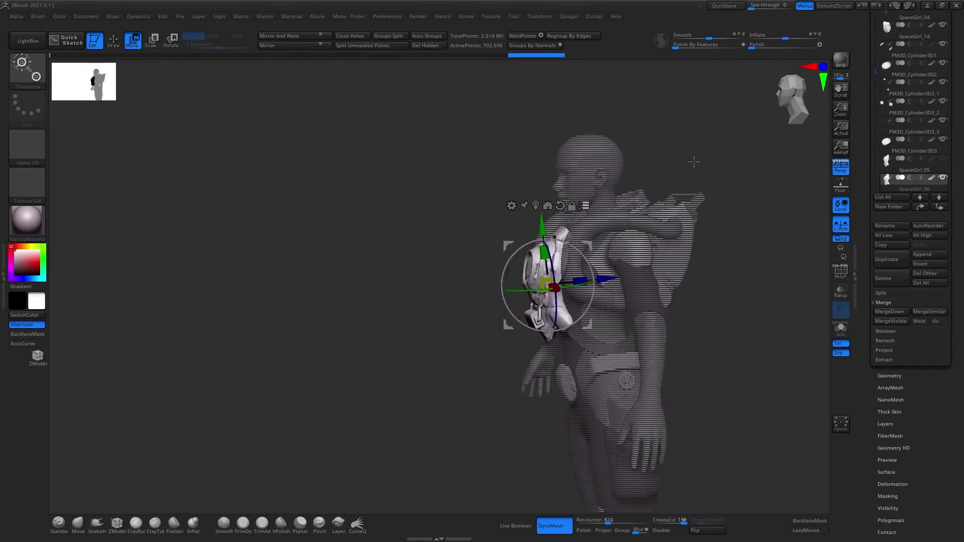
{"action": "mouse_move", "coordinate": [594, 174]}
{"action": "left_mouse_down"}
{"action": "mouse_move", "coordinate": [652, 176]}
{"action": "mouse_move", "coordinate": [669, 183]}
{"action": "mouse_move", "coordinate": [678, 206]}
{"action": "mouse_move", "coordinate": [476, 229]}
{"action": "left_mouse_up"}
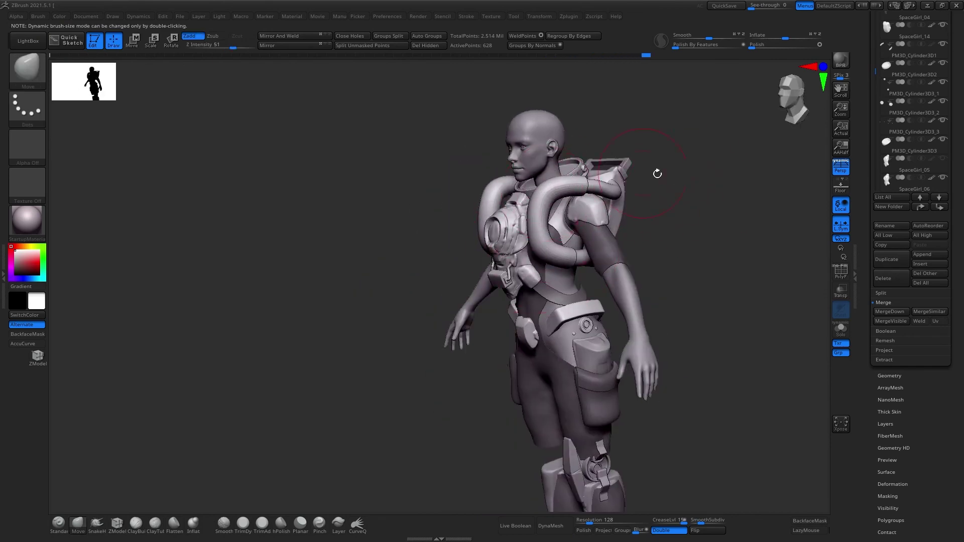
{"action": "left_click_drag", "start_coordinate": [657, 174], "coordinate": [561, 273]}
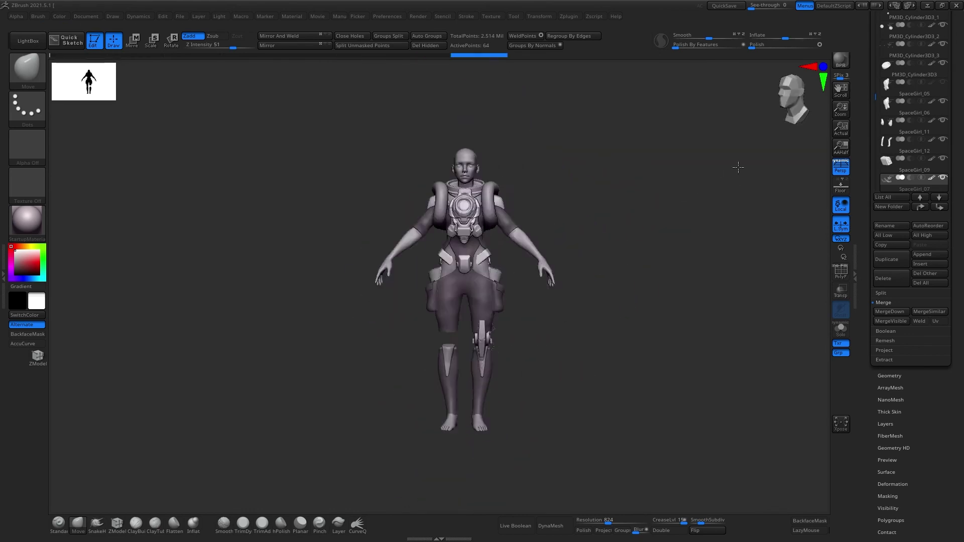
Check the chest device's fit between the hoses from back, side and shoulder views in Move mode
{"action": "left_click_drag", "start_coordinate": [522, 299], "coordinate": [635, 207]}
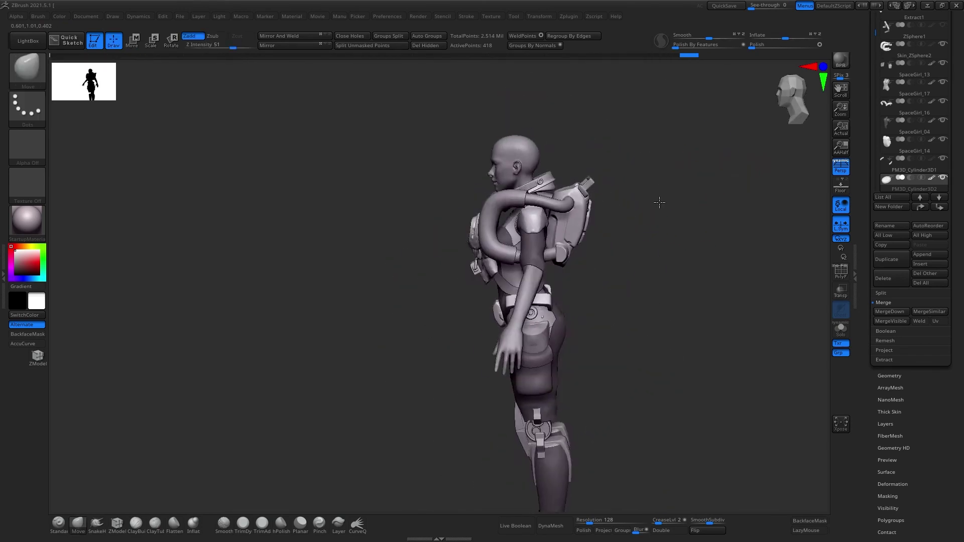
{"action": "mouse_move", "coordinate": [660, 202]}
{"action": "left_mouse_down", "text": "shift"}
{"action": "mouse_move", "coordinate": [675, 179]}
{"action": "mouse_move", "coordinate": [584, 195]}
{"action": "mouse_move", "coordinate": [696, 178]}
{"action": "mouse_move", "coordinate": [705, 185]}
{"action": "left_mouse_up", "text": "shift"}
{"action": "key", "text": "w"}
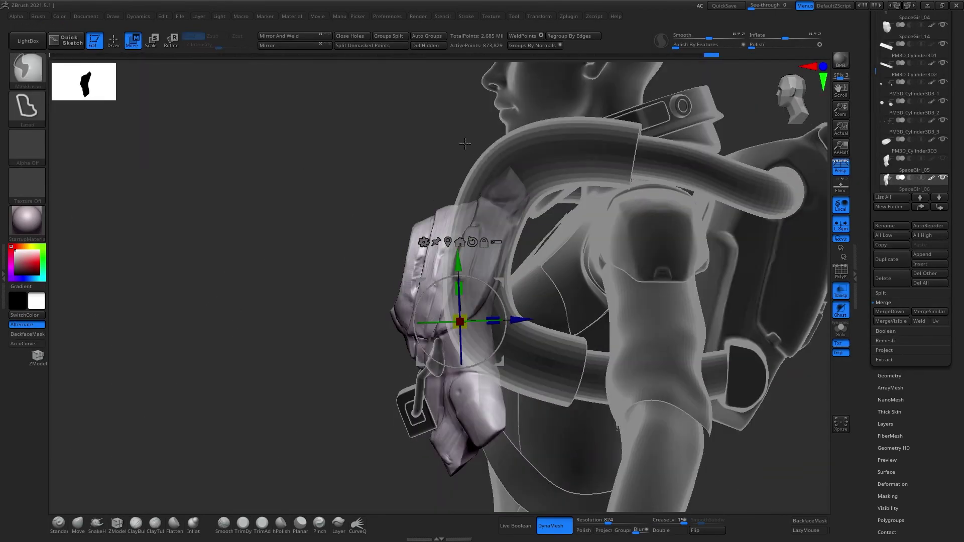
{"action": "left_click_drag", "start_coordinate": [465, 144], "coordinate": [542, 198]}
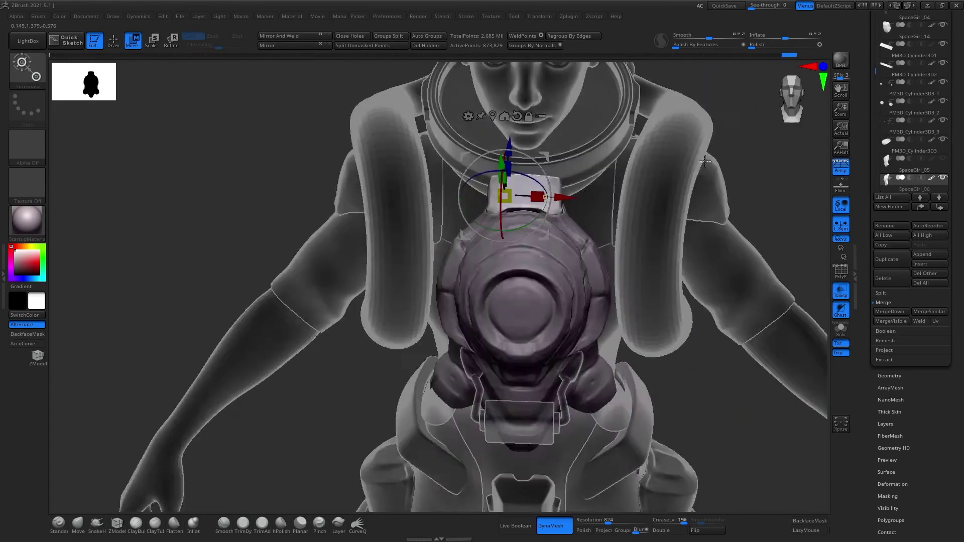